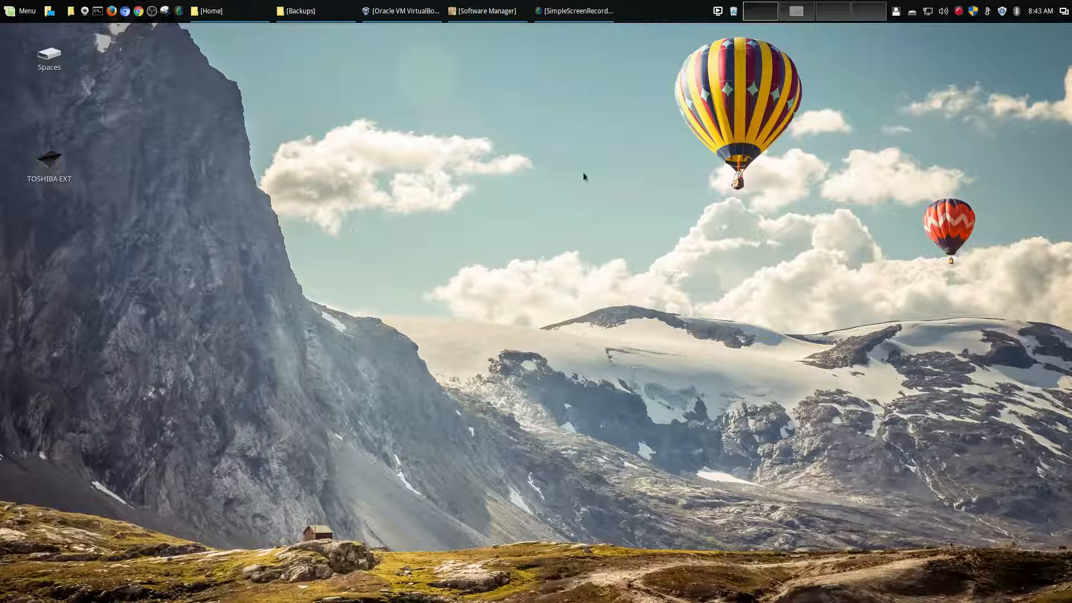
{"action": "left_click", "coordinate": [400, 11]}
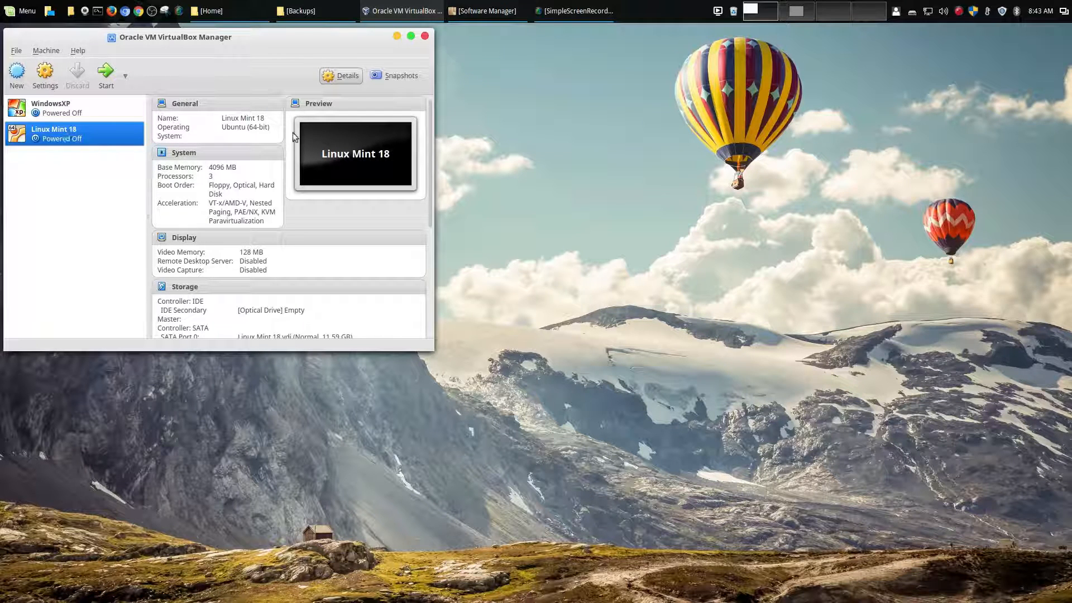
{"action": "left_click", "coordinate": [397, 36]}
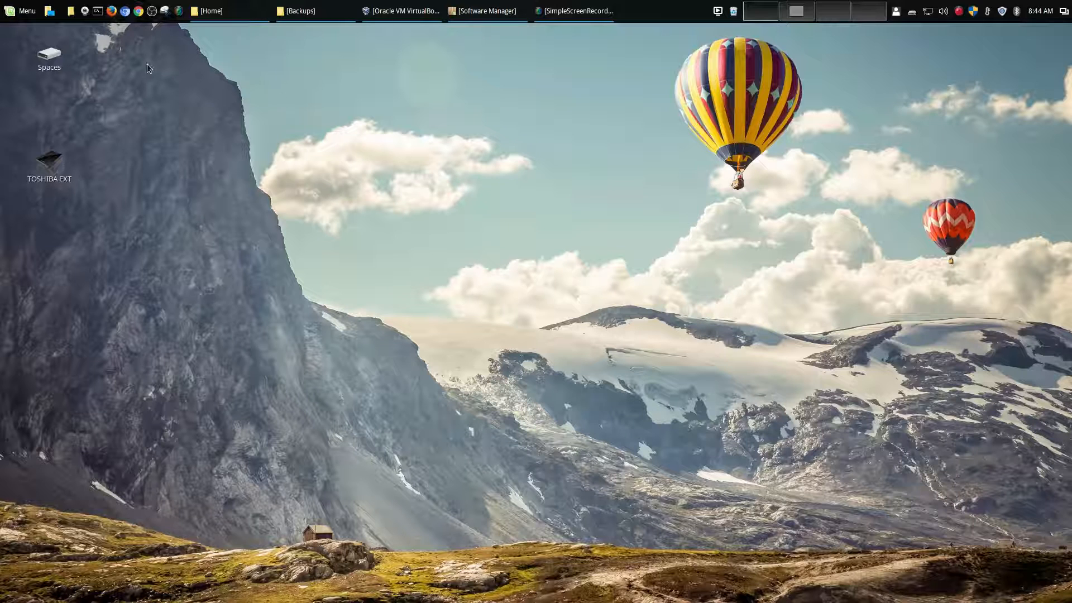
Launch the Backup Tool from the administration applications and authenticate with the account password.
{"action": "left_click", "coordinate": [13, 18]}
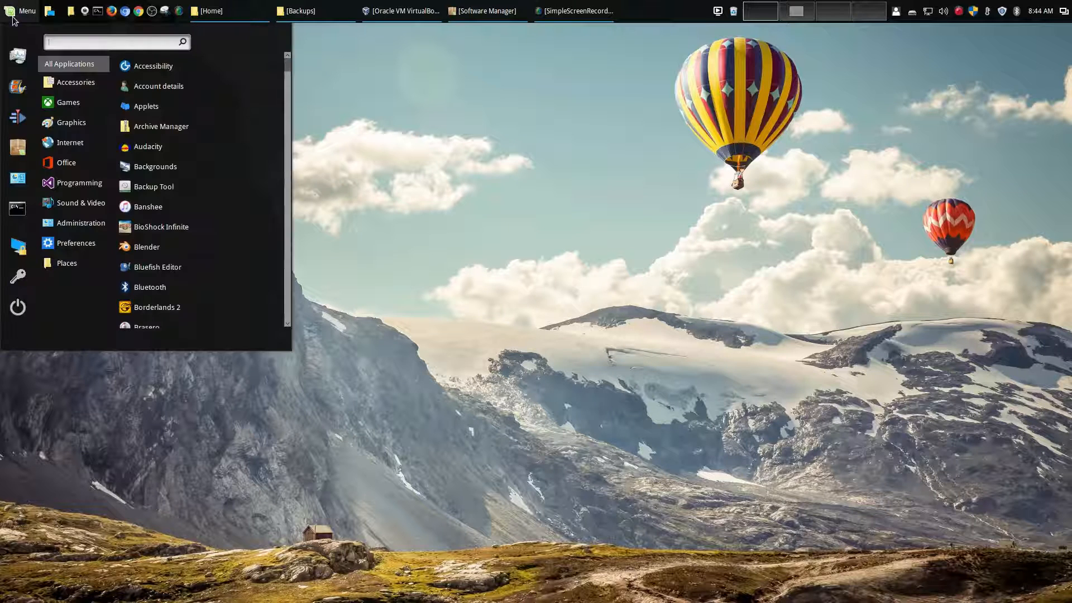
{"action": "mouse_move", "coordinate": [78, 223]}
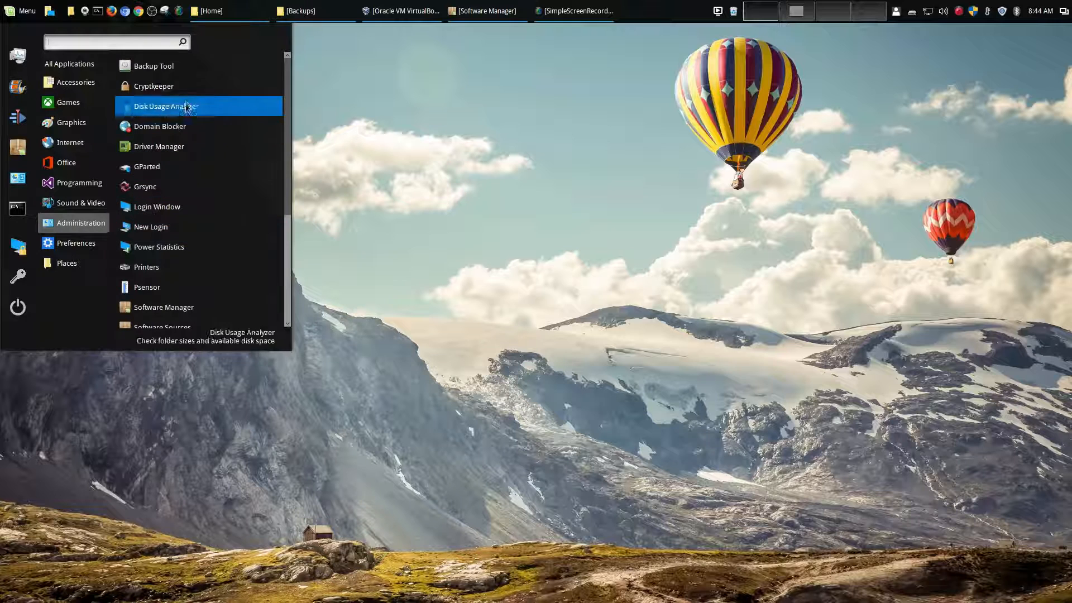
{"action": "left_click", "coordinate": [183, 72]}
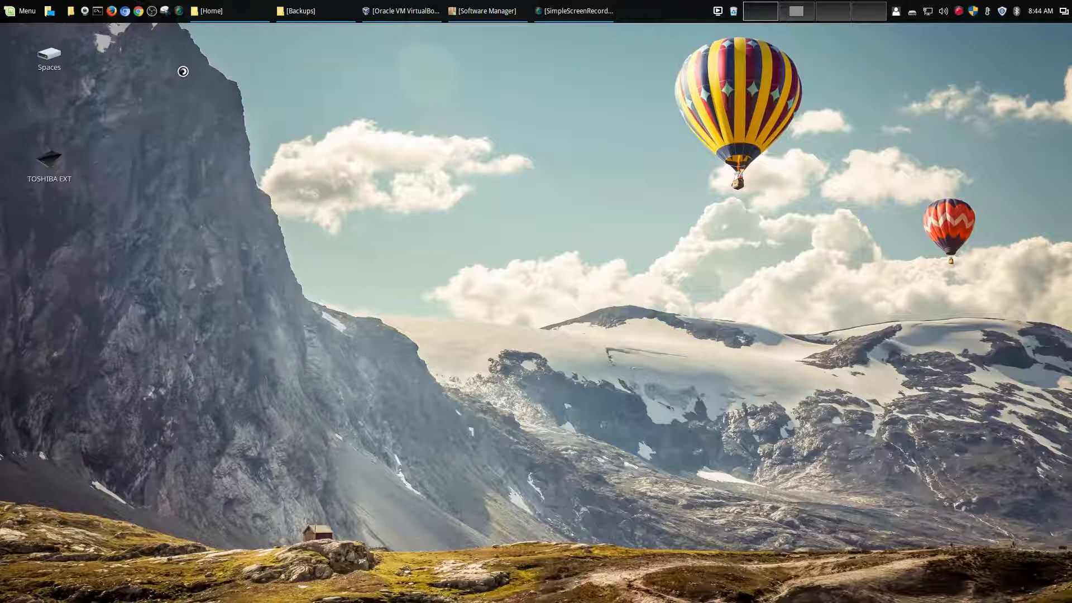
{"action": "type", "text": "********"}
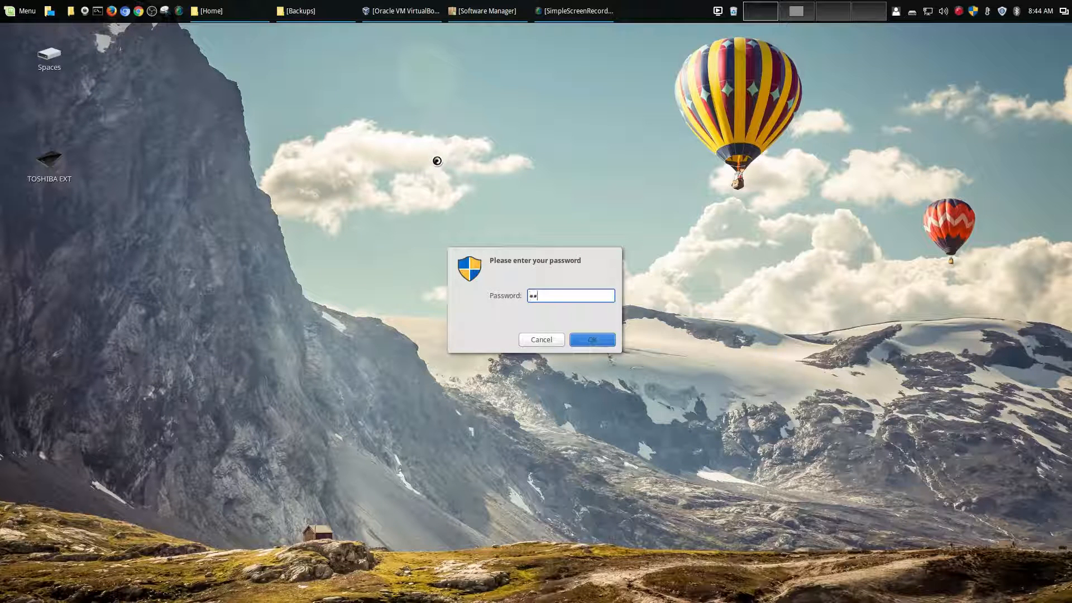
{"action": "key", "text": "Return"}
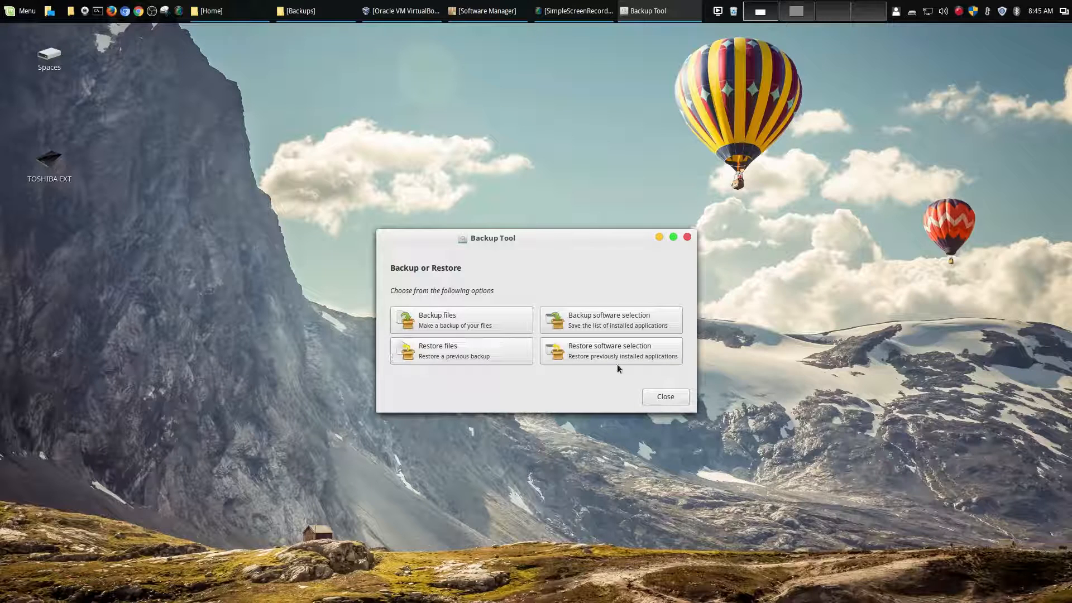
Start a file backup and set its source to the Documents folder in the user's home directory.
{"action": "left_click", "coordinate": [468, 315]}
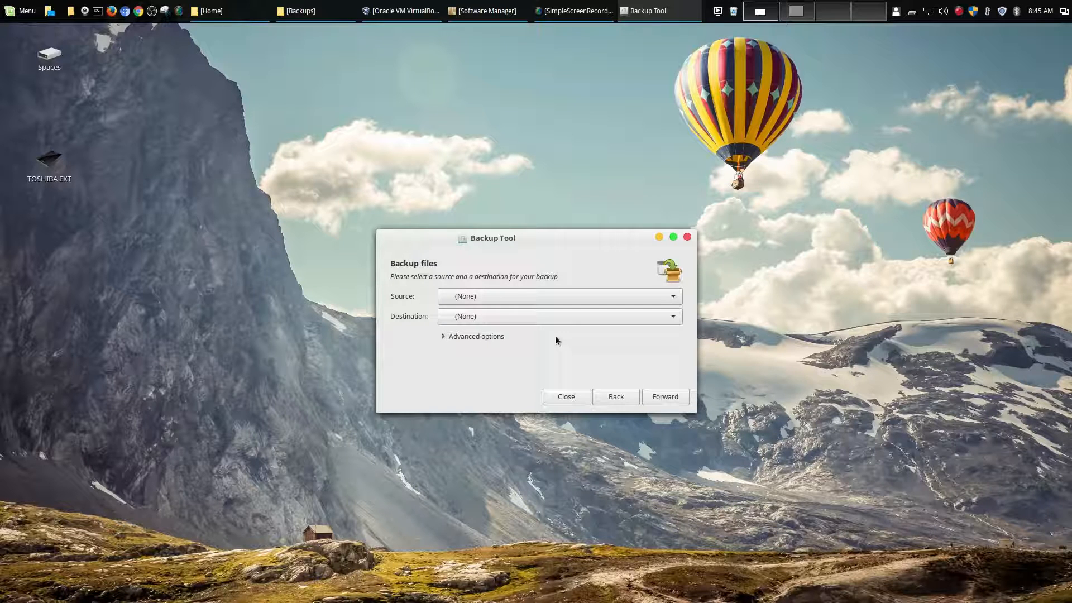
{"action": "left_click", "coordinate": [555, 300]}
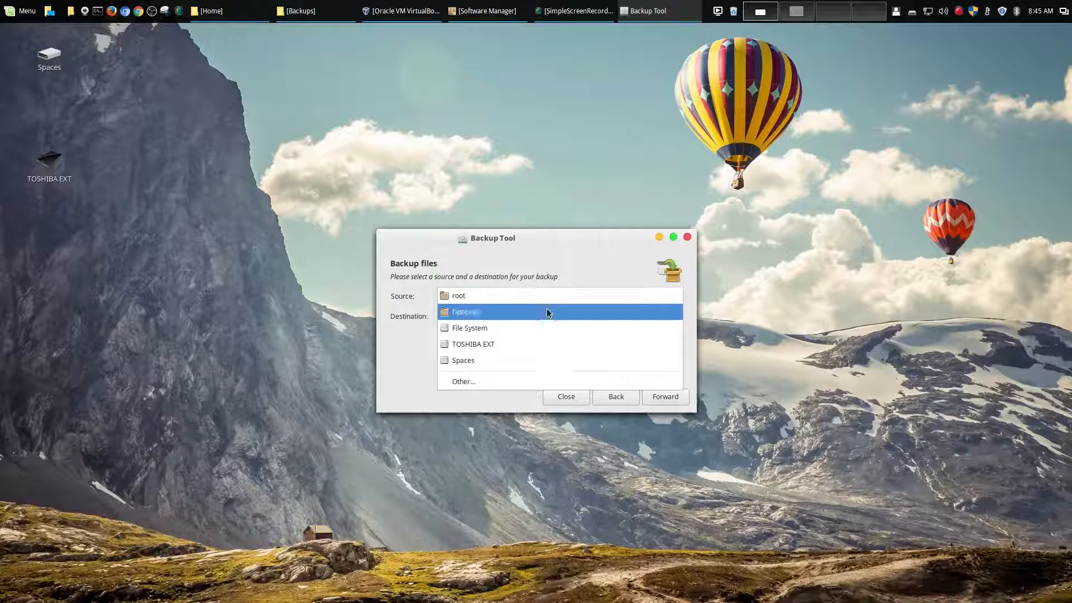
{"action": "left_click", "coordinate": [518, 380]}
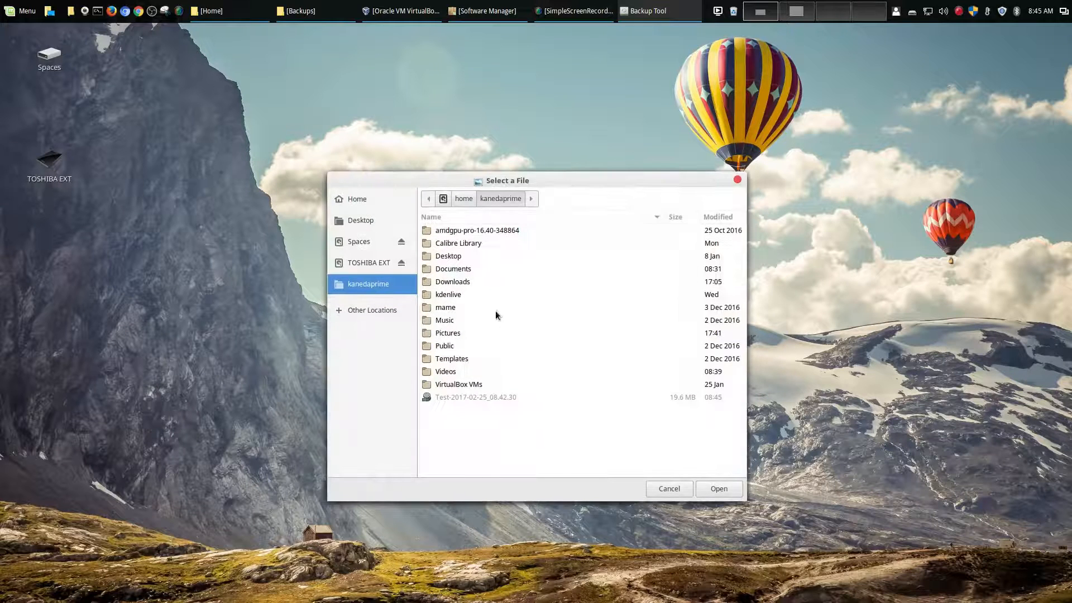
{"action": "left_click", "coordinate": [472, 268]}
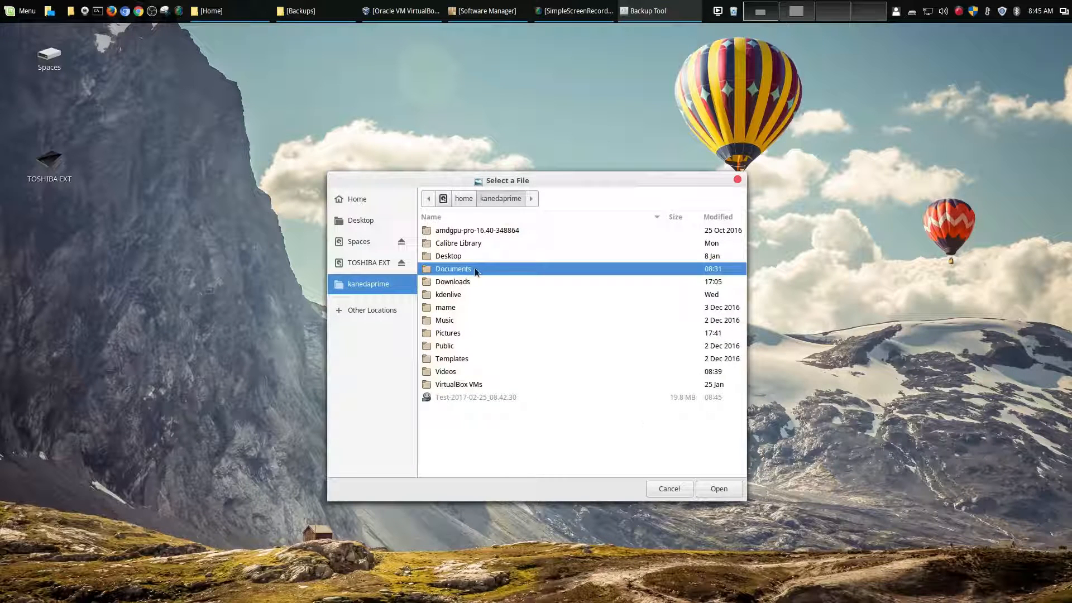
{"action": "double_click", "coordinate": [436, 269]}
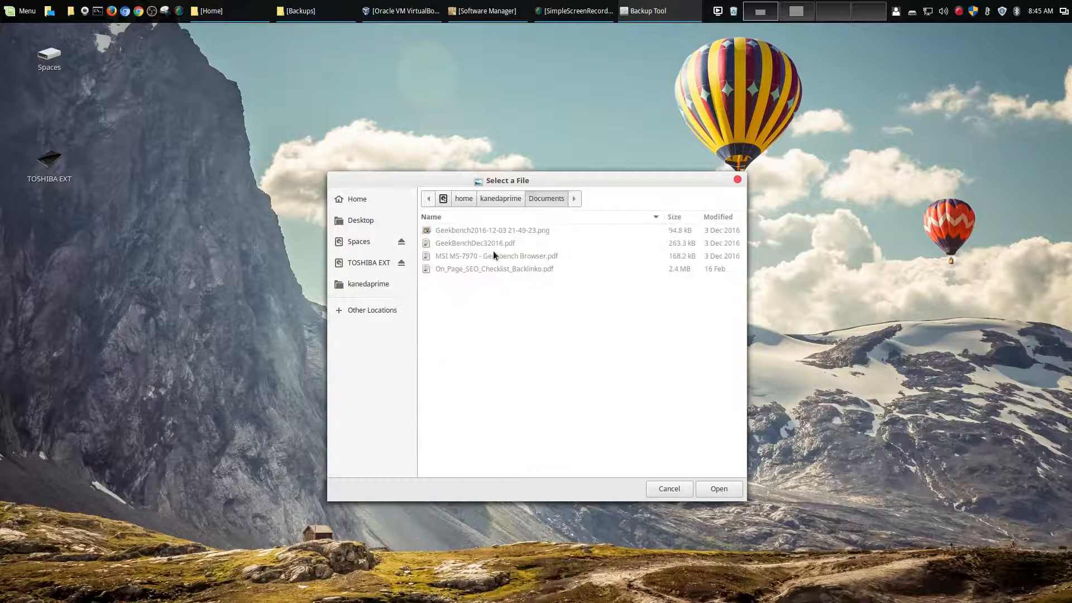
{"action": "left_click", "coordinate": [513, 199]}
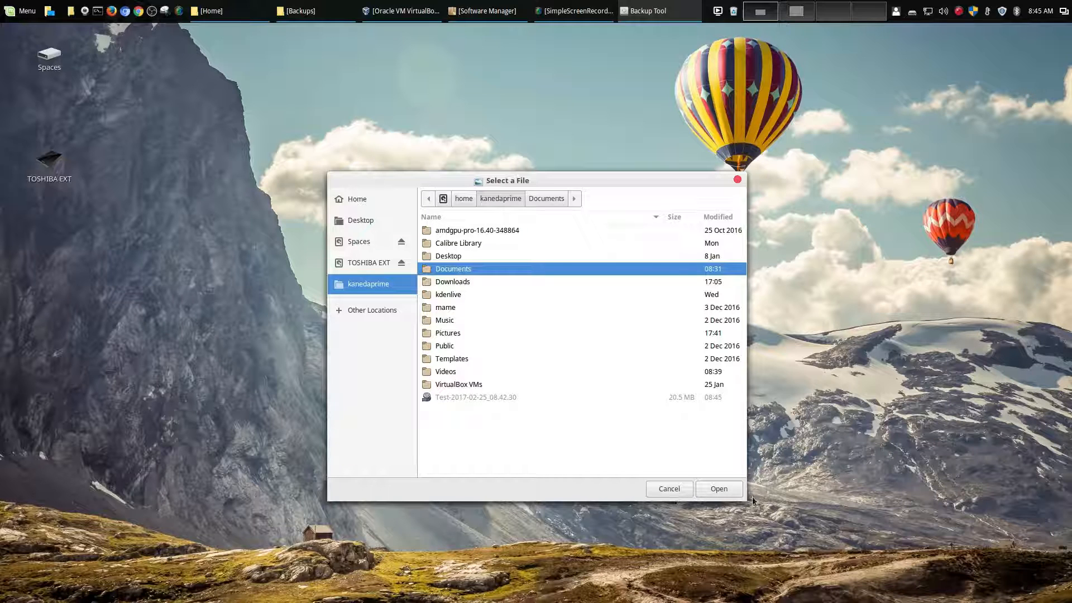
{"action": "left_click", "coordinate": [738, 490]}
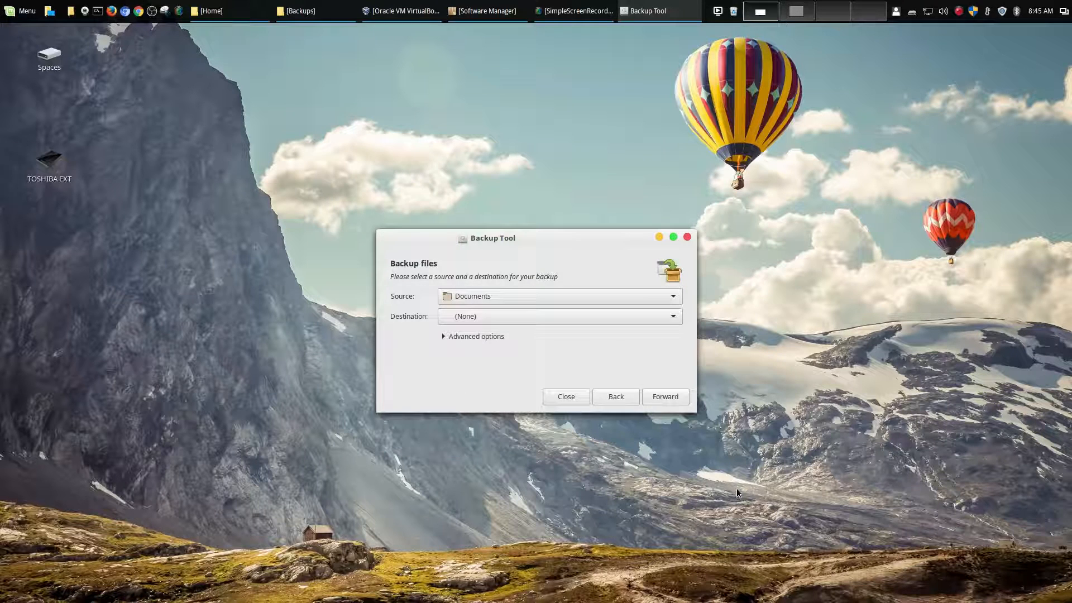
Set the backup destination to the Backups folder on the Spaces drive.
{"action": "left_click", "coordinate": [516, 316]}
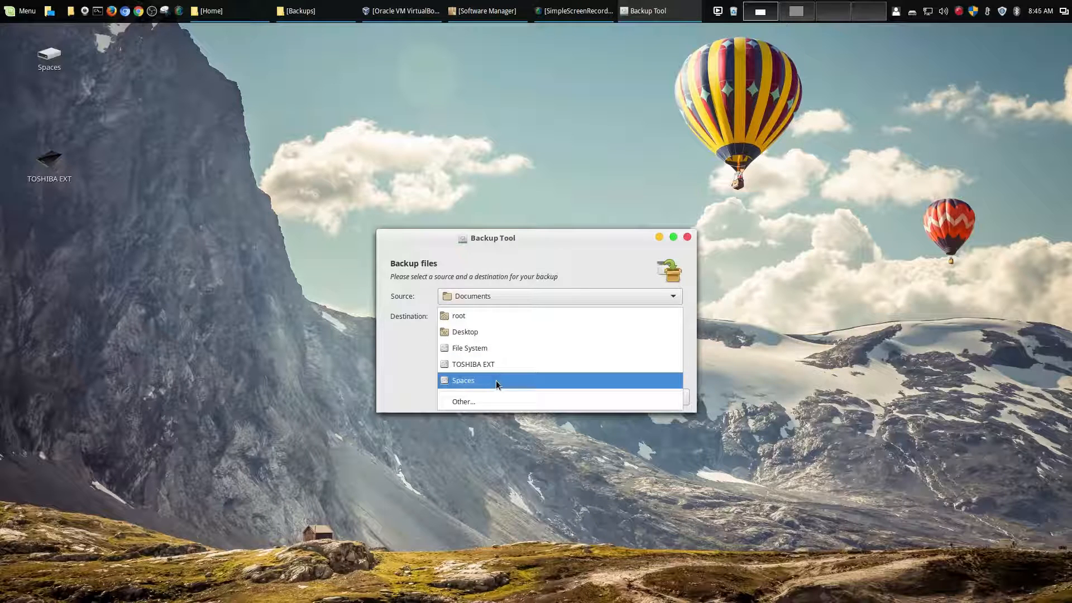
{"action": "left_click", "coordinate": [501, 400]}
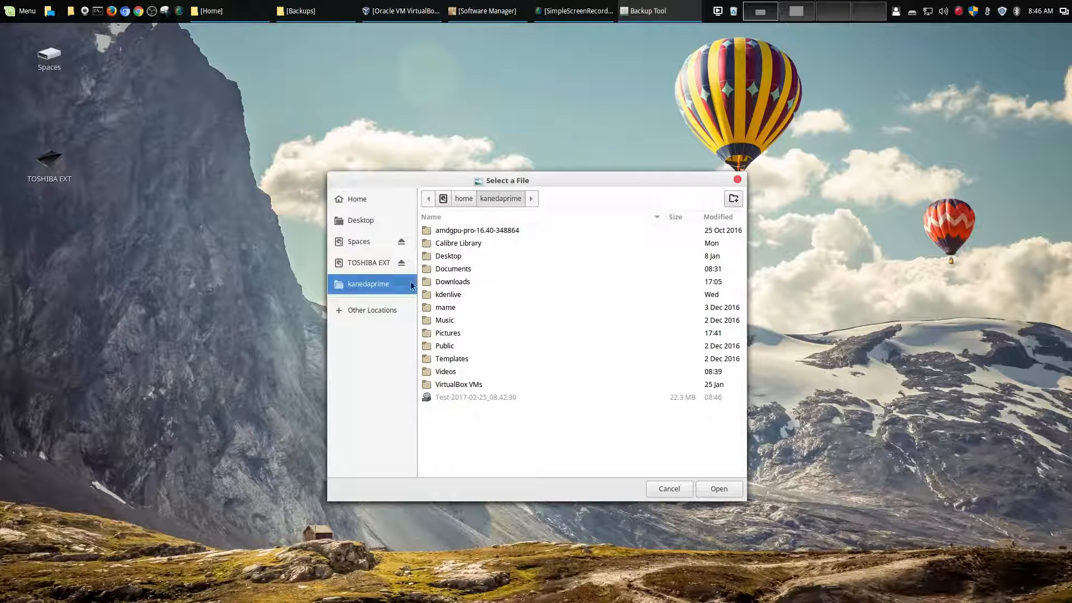
{"action": "left_click", "coordinate": [356, 242]}
{"action": "left_click", "coordinate": [455, 242]}
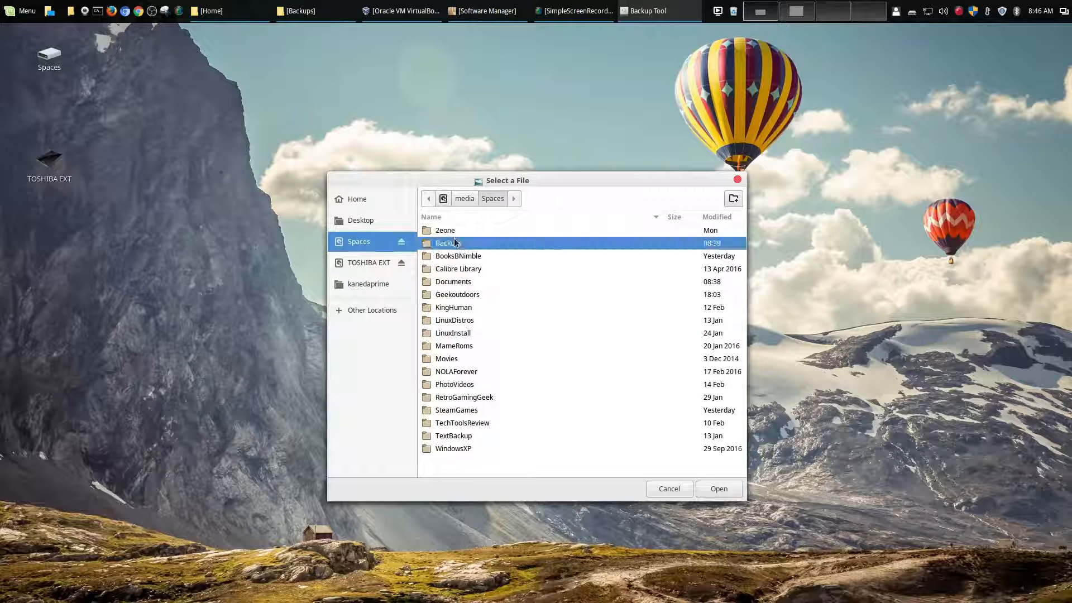
{"action": "double_click", "coordinate": [455, 242]}
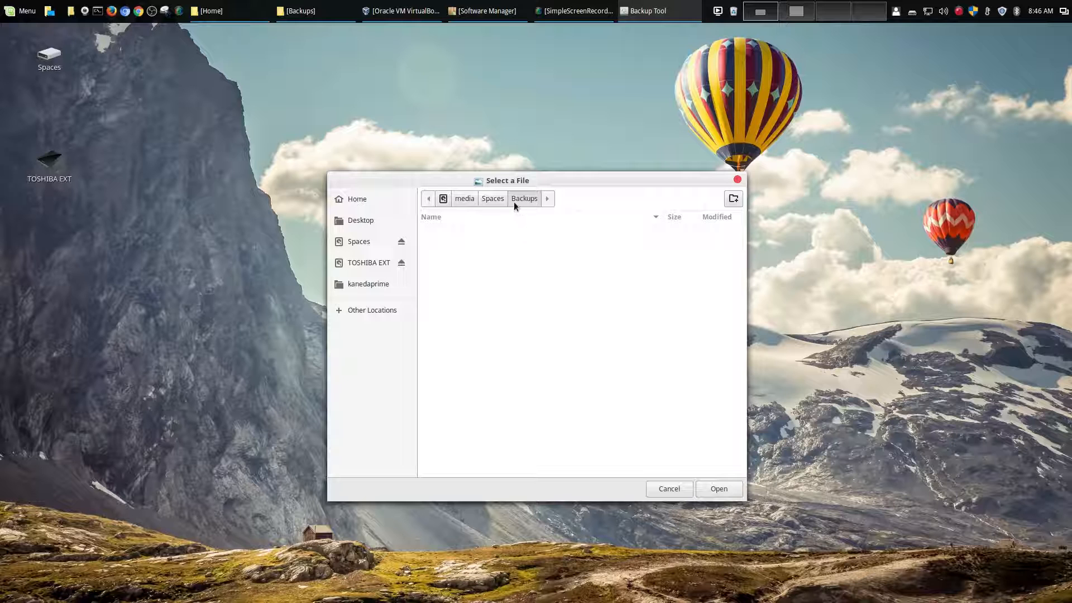
{"action": "left_click", "coordinate": [720, 489]}
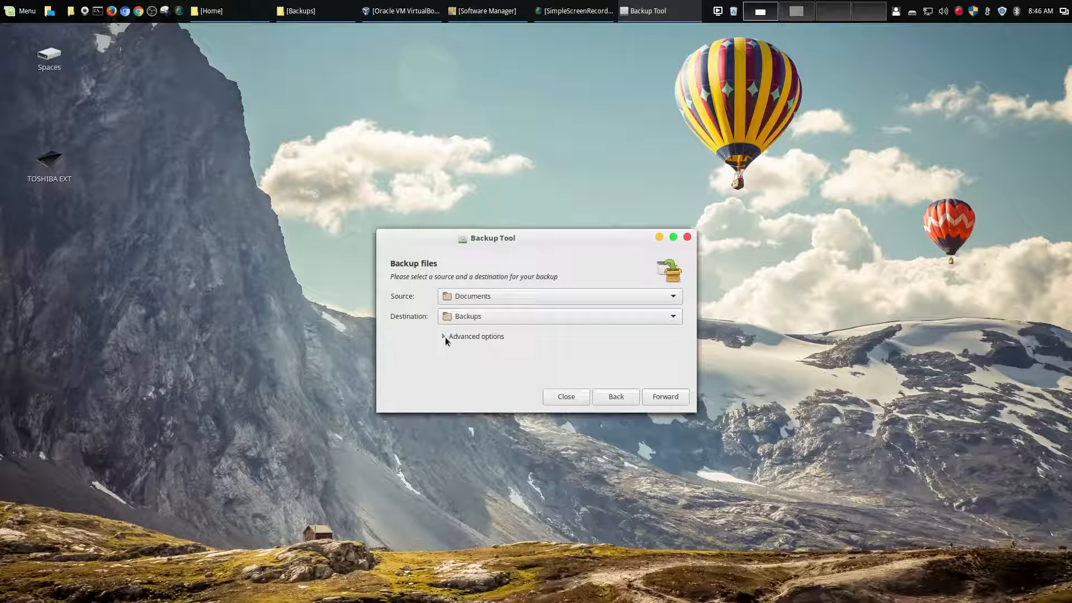
Expand the advanced backup options, review the output formats and keep Preserve structure.
{"action": "left_click", "coordinate": [445, 337]}
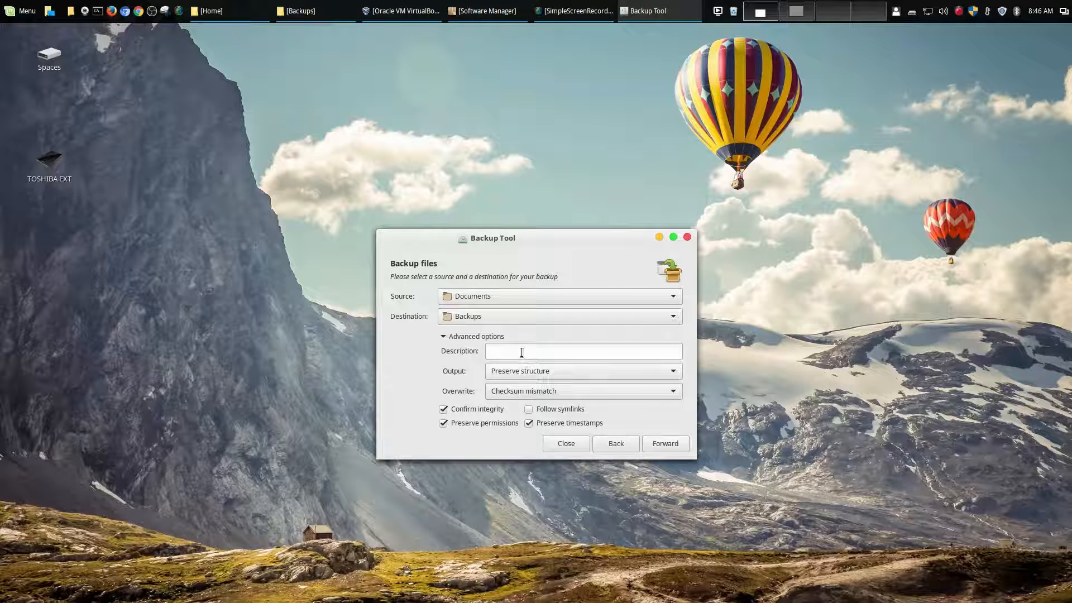
{"action": "left_click", "coordinate": [563, 348]}
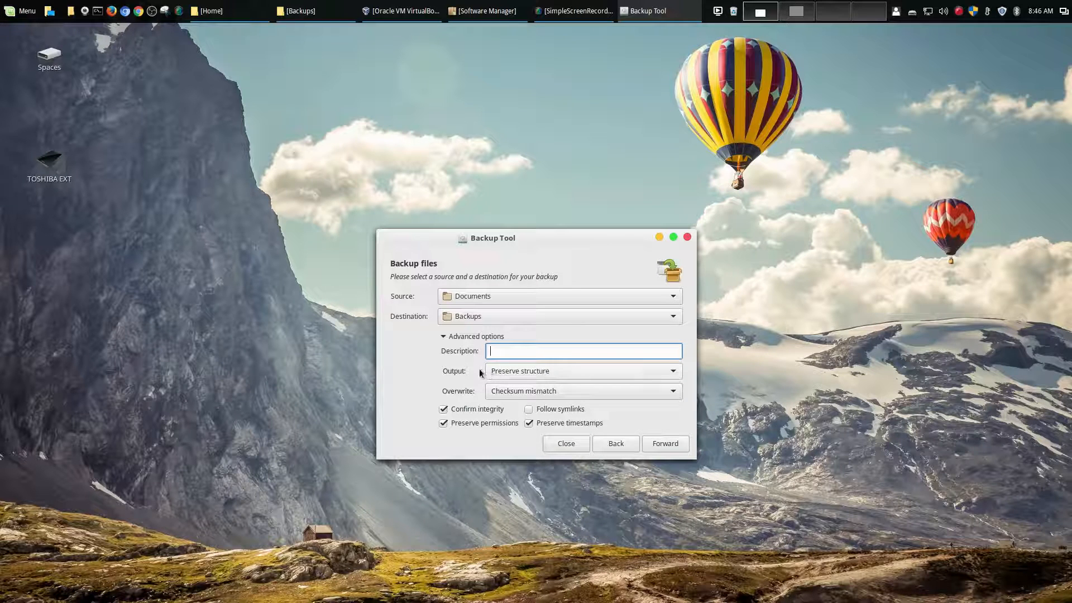
{"action": "left_click", "coordinate": [554, 374]}
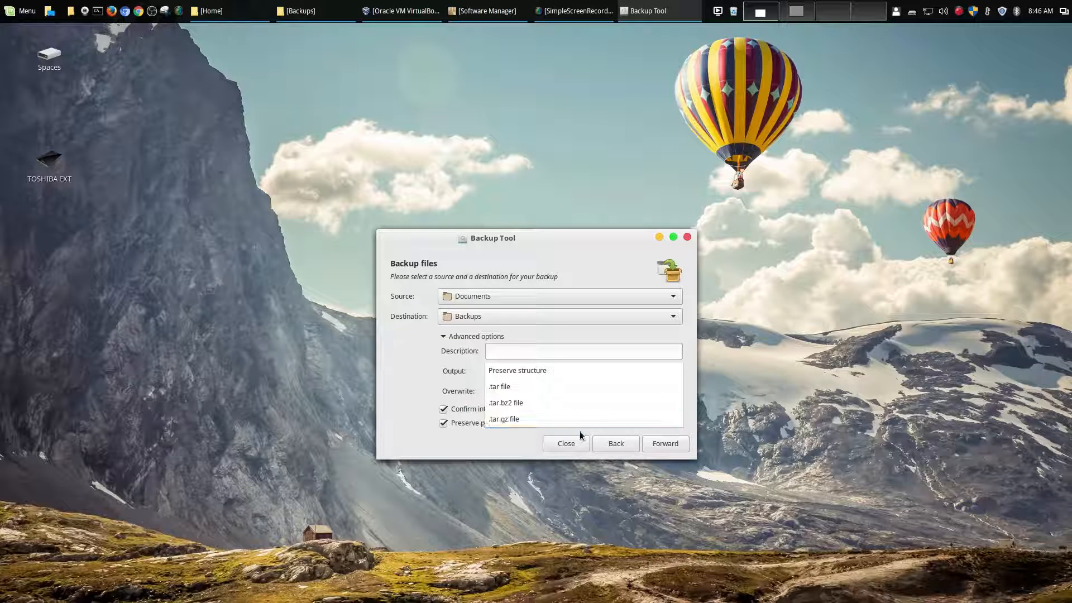
{"action": "left_click", "coordinate": [565, 367]}
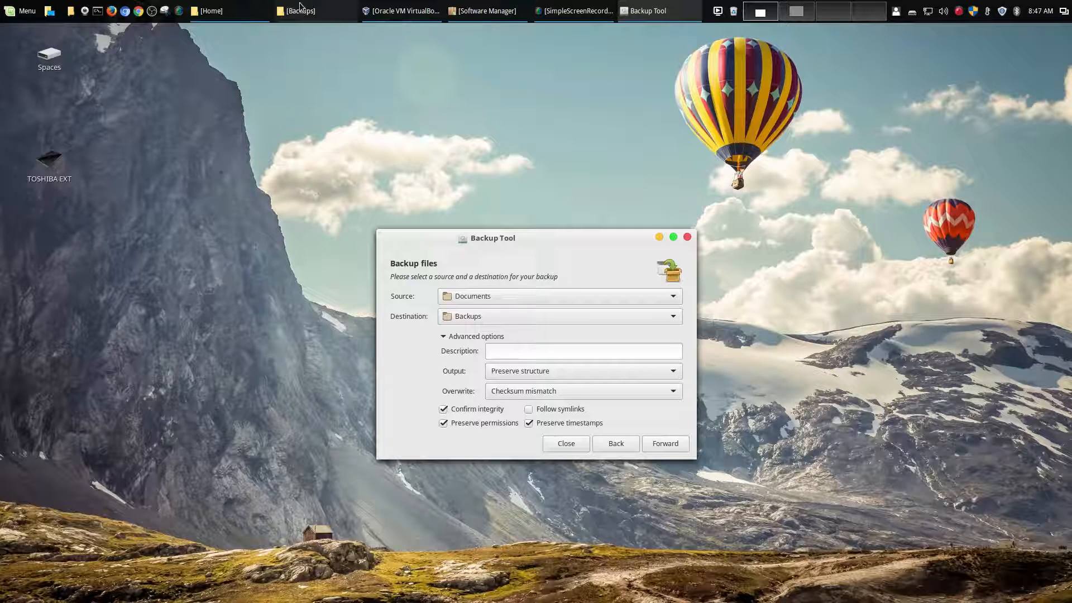
{"action": "mouse_move", "coordinate": [291, 12]}
{"action": "left_click", "coordinate": [211, 10]}
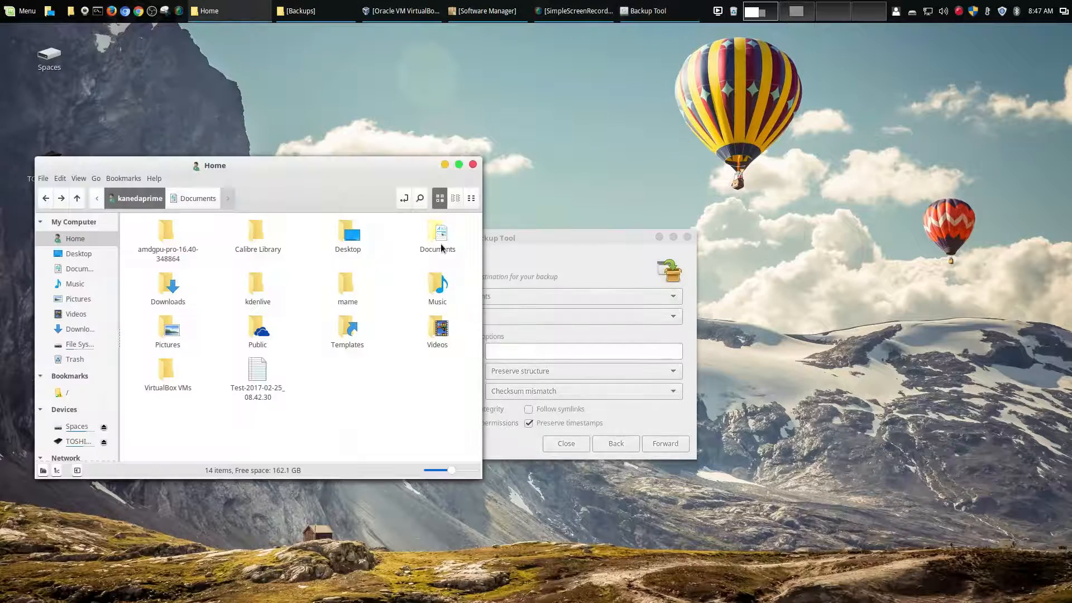
{"action": "left_click", "coordinate": [445, 164]}
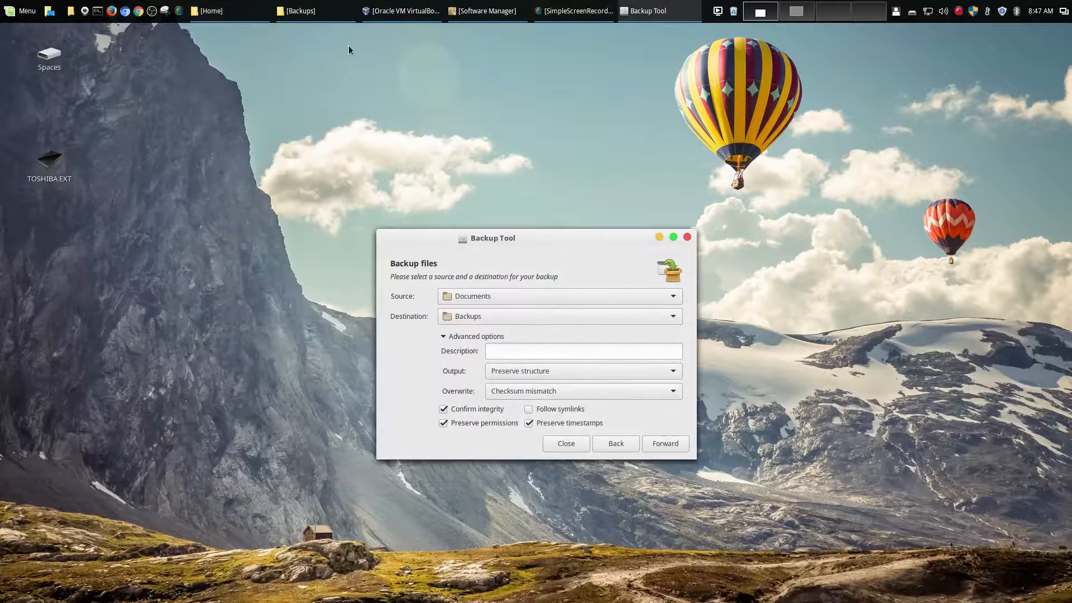
Show the Backups folder window and arrange it side by side with the Backup Tool window.
{"action": "left_click", "coordinate": [296, 11]}
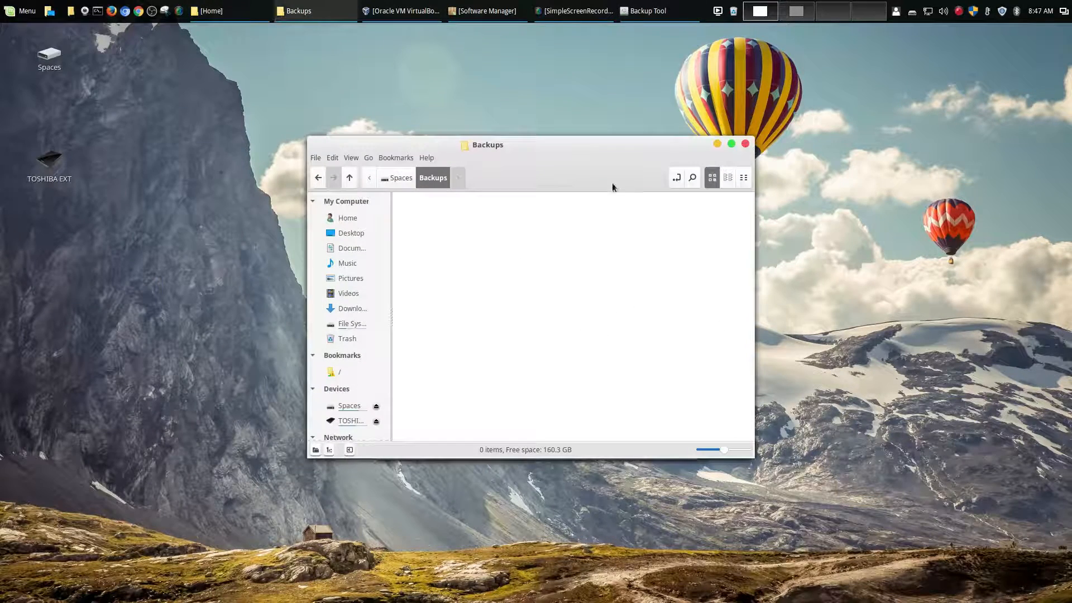
{"action": "left_click_drag", "start_coordinate": [583, 152], "coordinate": [763, 204]}
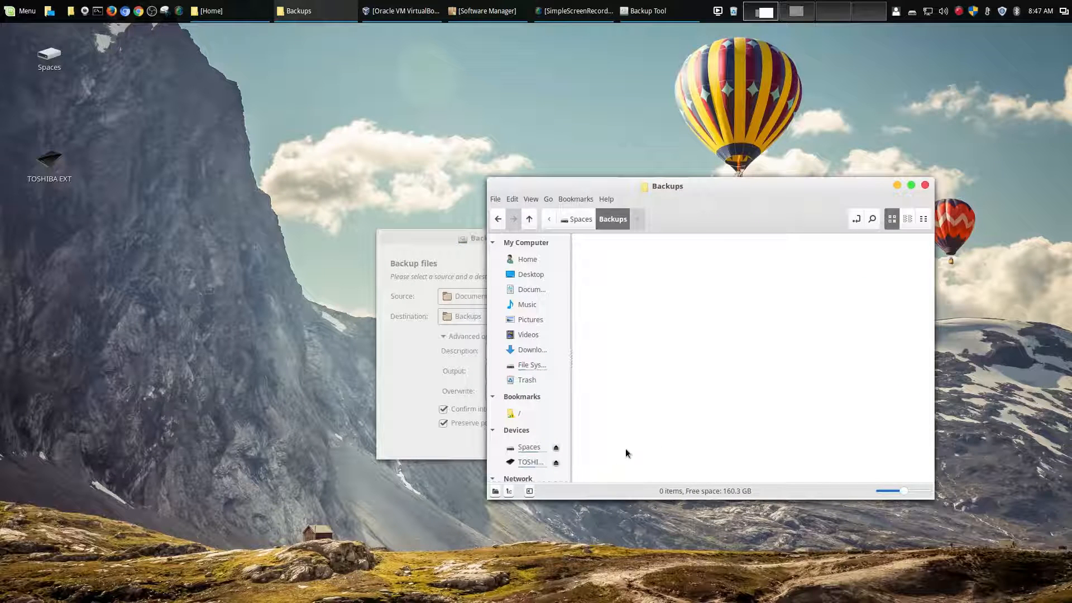
{"action": "left_click", "coordinate": [430, 241]}
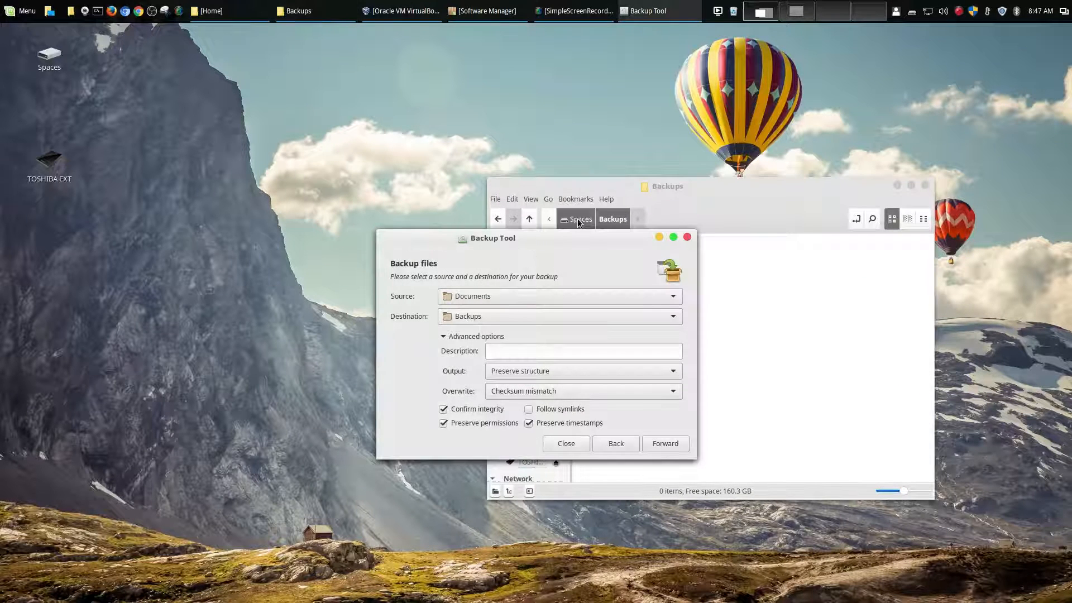
{"action": "left_click_drag", "start_coordinate": [573, 243], "coordinate": [428, 234]}
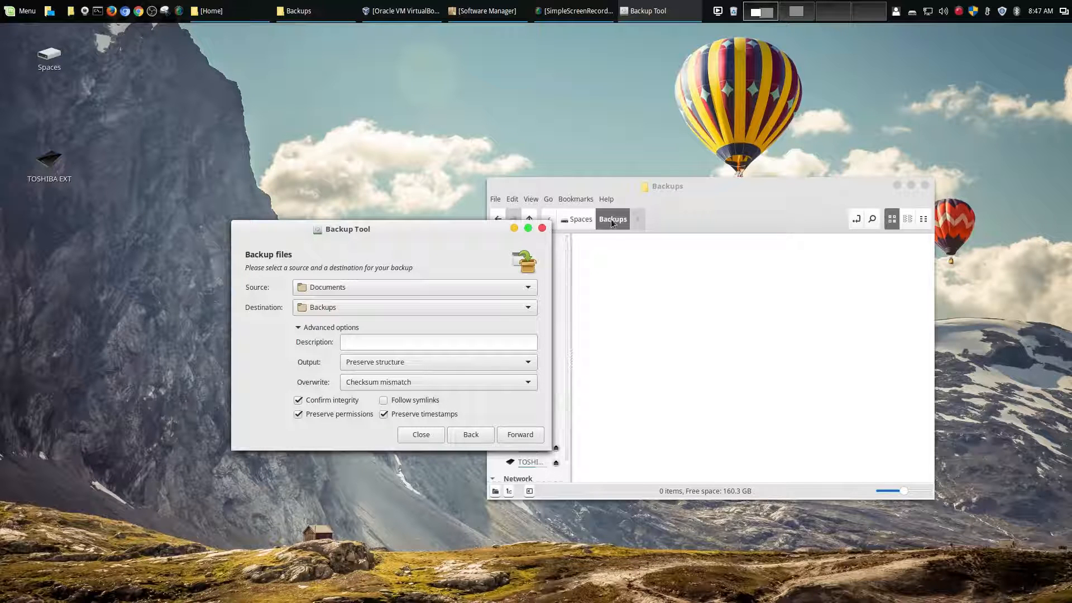
{"action": "left_click_drag", "start_coordinate": [485, 227], "coordinate": [319, 219]}
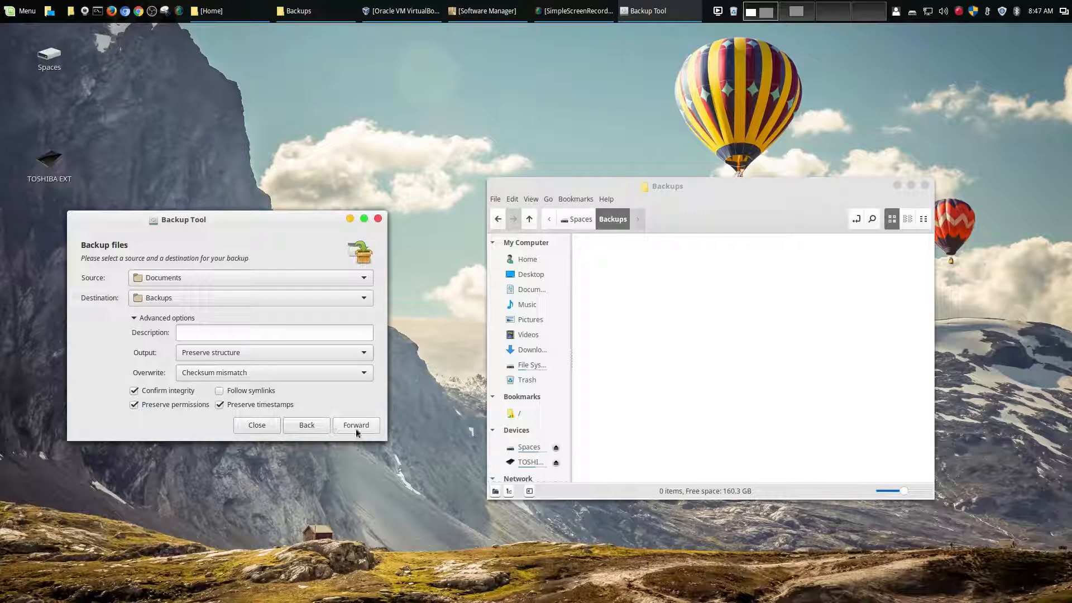
Bring up the Home folder window, place the Backup Tool window above it, and minimize the Home window.
{"action": "left_click", "coordinate": [253, 19]}
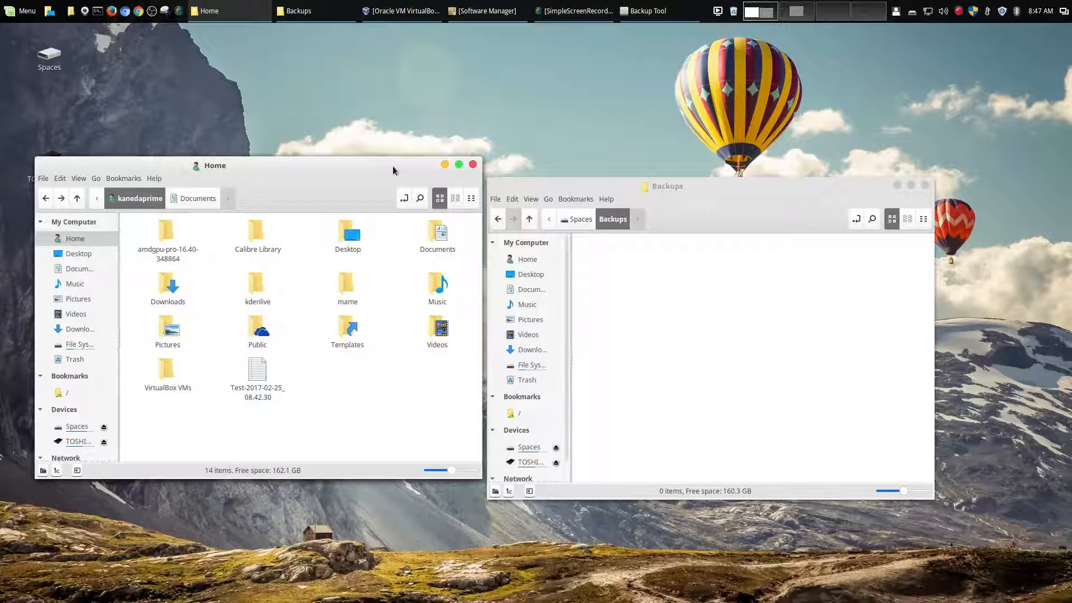
{"action": "left_click_drag", "start_coordinate": [397, 167], "coordinate": [378, 272]}
{"action": "left_click_drag", "start_coordinate": [309, 223], "coordinate": [310, 92]}
{"action": "left_click", "coordinate": [425, 267]}
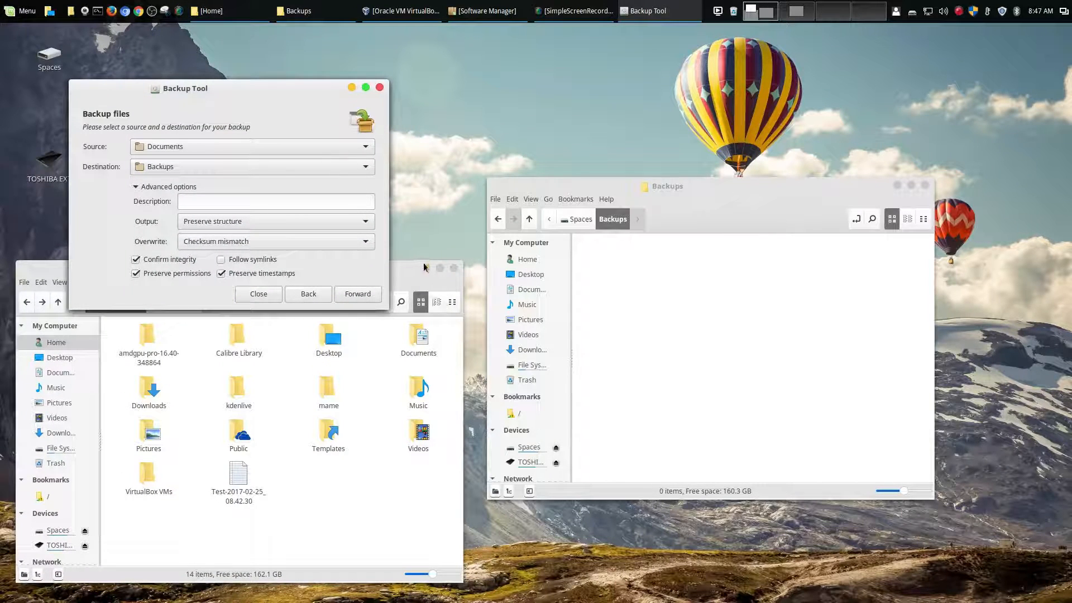
Proceed without excluding any files or directories and run the backup of Documents to Backups.
{"action": "left_click", "coordinate": [367, 298]}
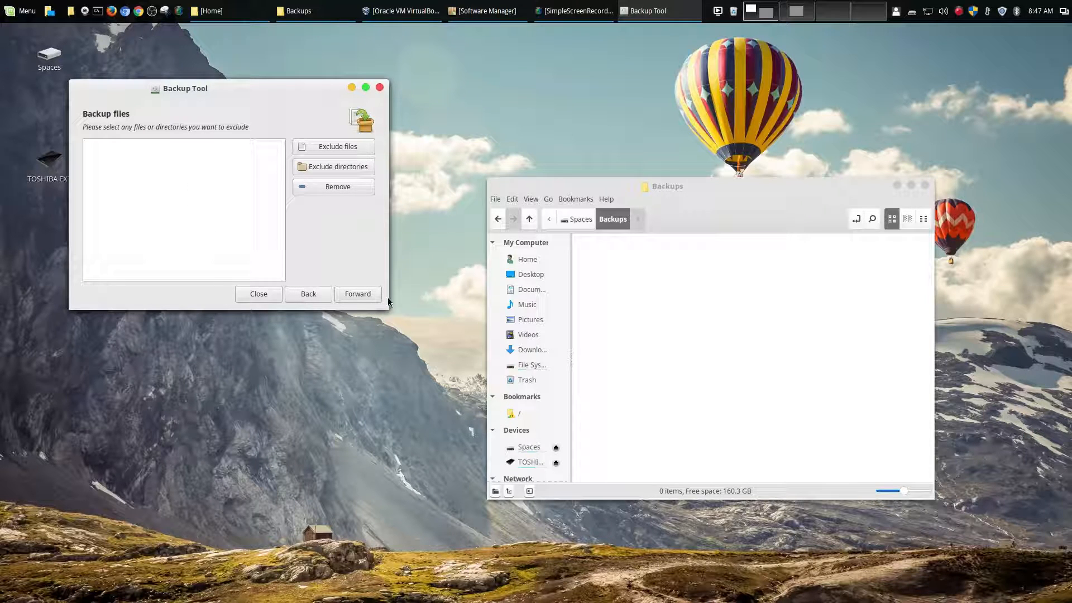
{"action": "left_click", "coordinate": [357, 293]}
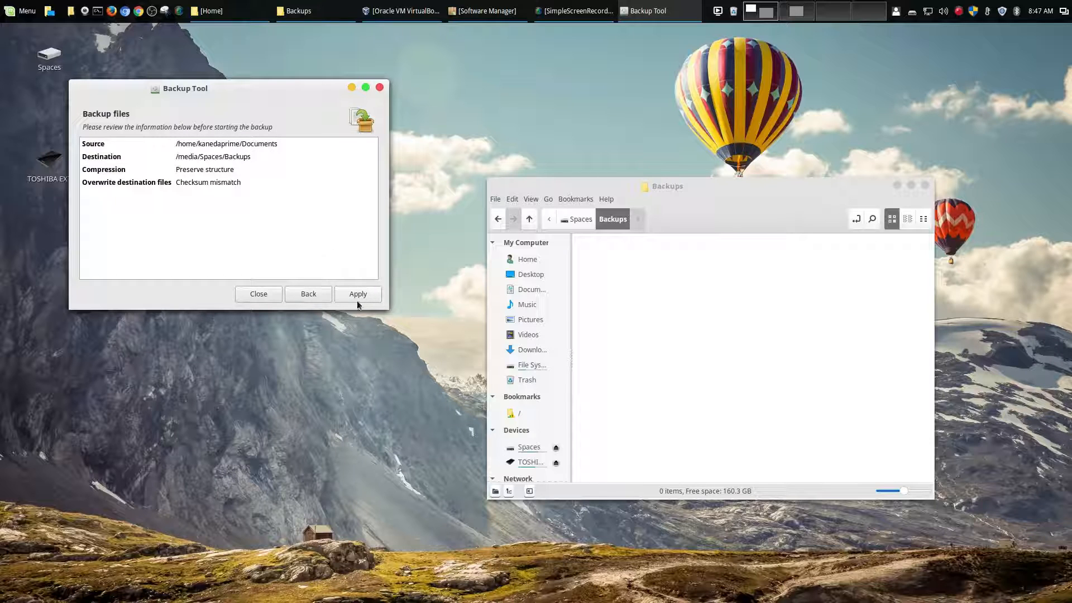
{"action": "left_click", "coordinate": [357, 299]}
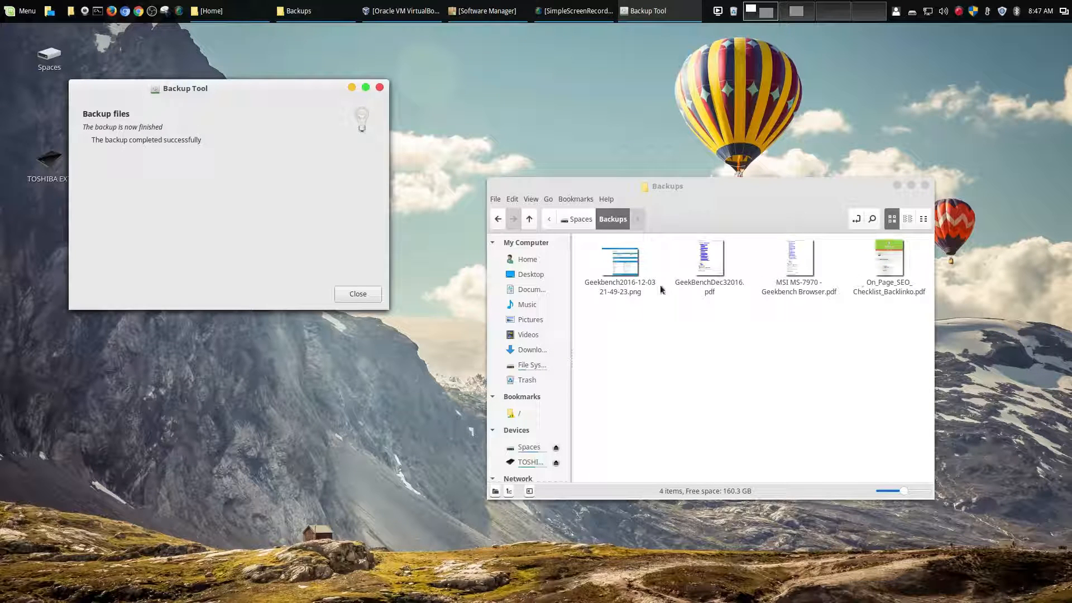
Check the Home and Backups folder windows, minimize both and close the finished Backup Tool.
{"action": "left_click", "coordinate": [212, 10]}
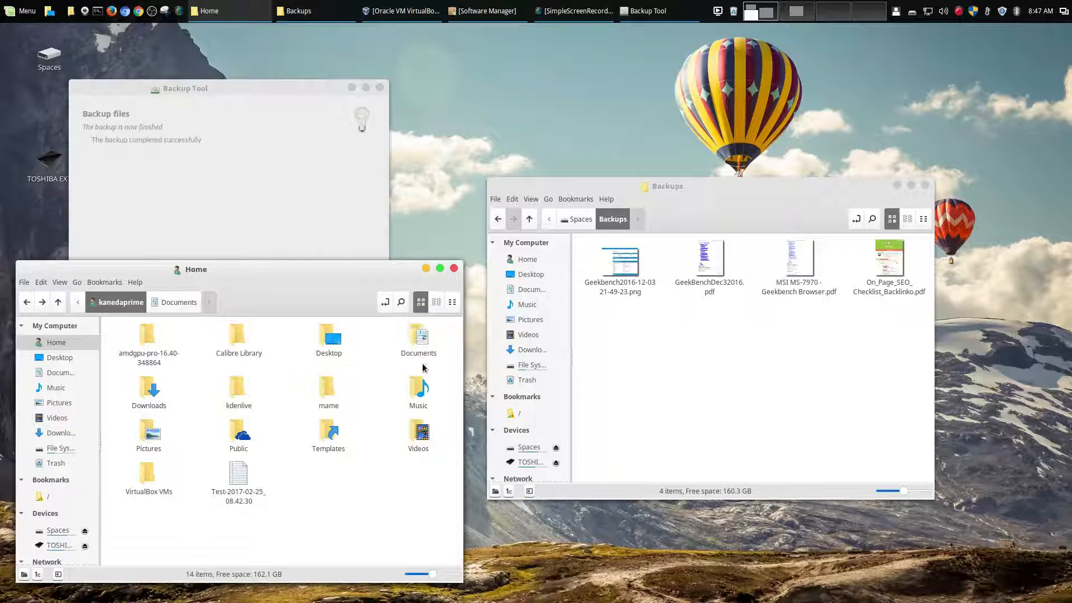
{"action": "left_click", "coordinate": [425, 269]}
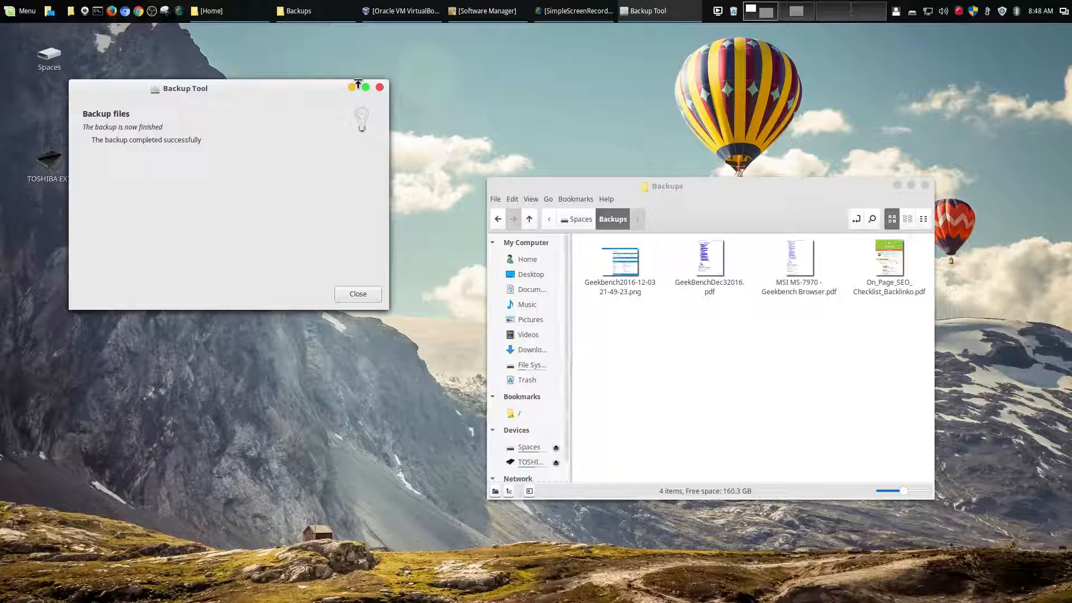
{"action": "right_click", "coordinate": [751, 350]}
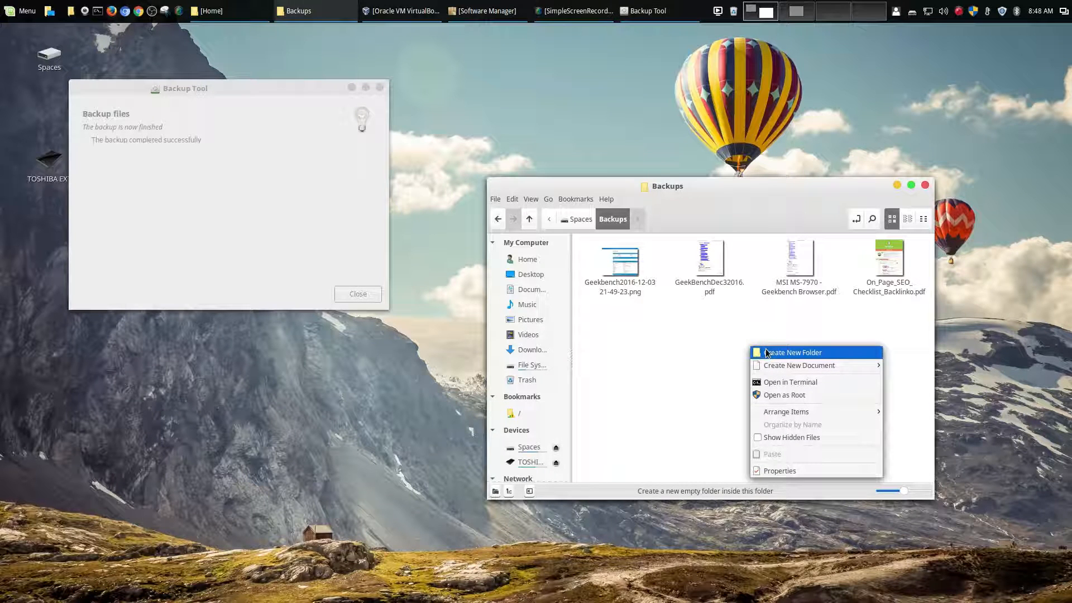
{"action": "left_click", "coordinate": [714, 344]}
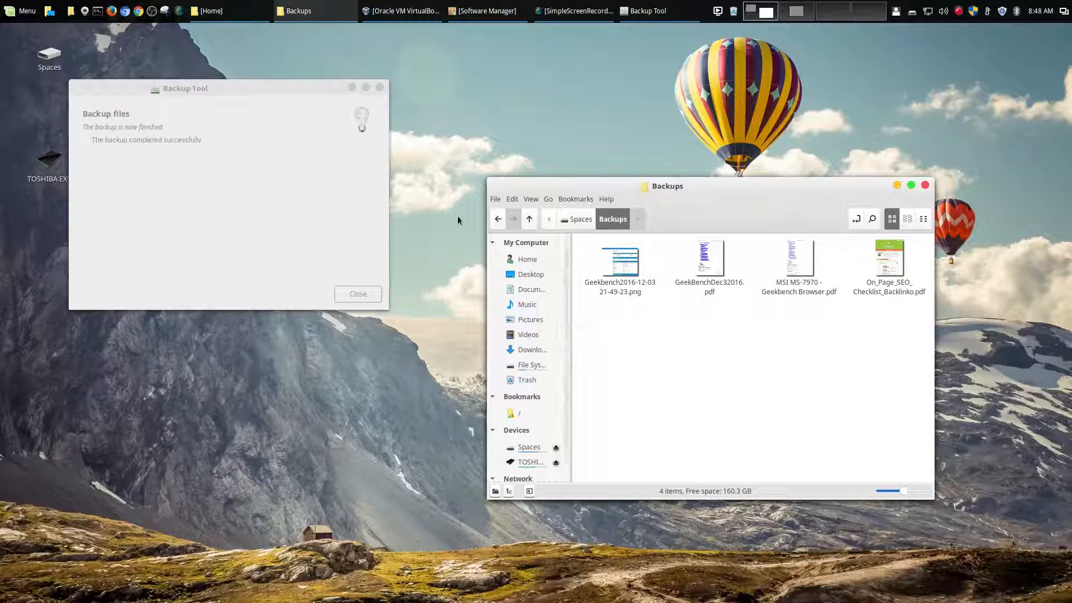
{"action": "left_click", "coordinate": [380, 87]}
{"action": "left_click", "coordinate": [896, 186]}
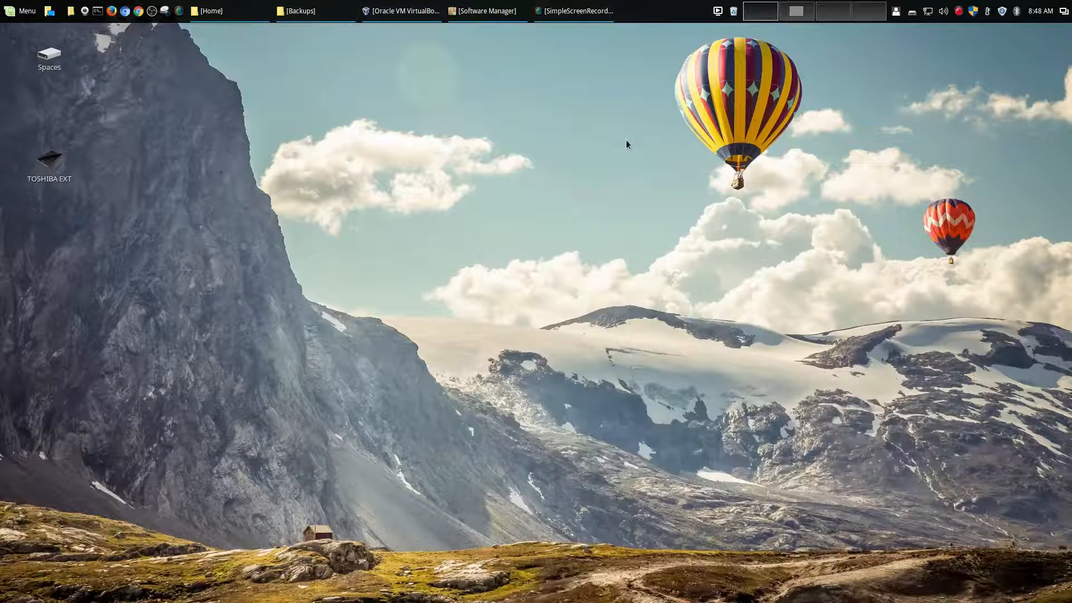
Relaunch Backup Tool, authenticate with the account password and choose to restore files from a previous backup.
{"action": "left_click", "coordinate": [25, 11]}
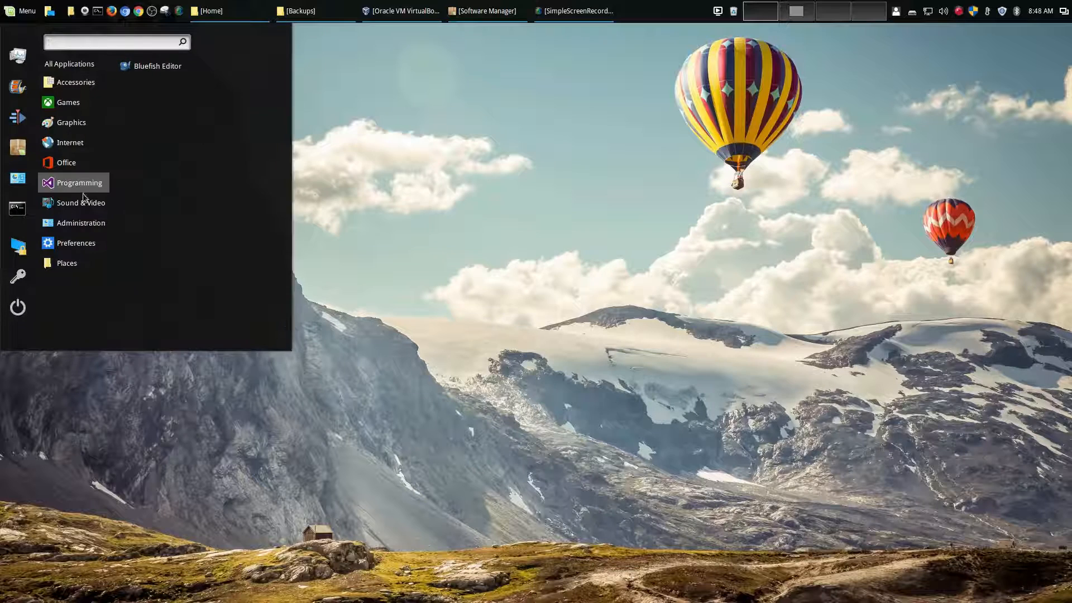
{"action": "mouse_move", "coordinate": [92, 227]}
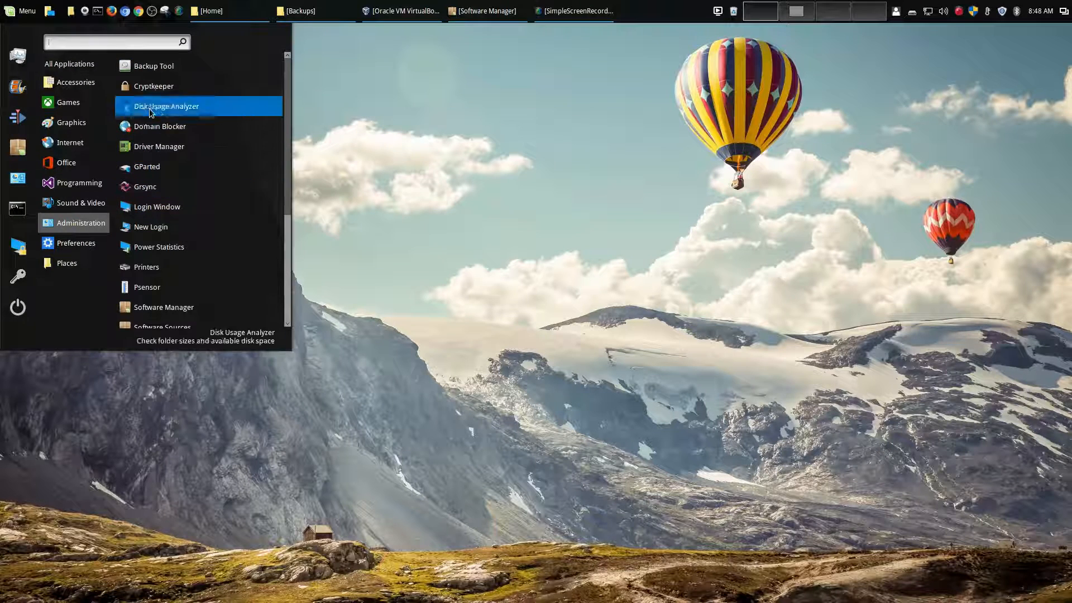
{"action": "left_click", "coordinate": [160, 68]}
{"action": "type", "text": "********"}
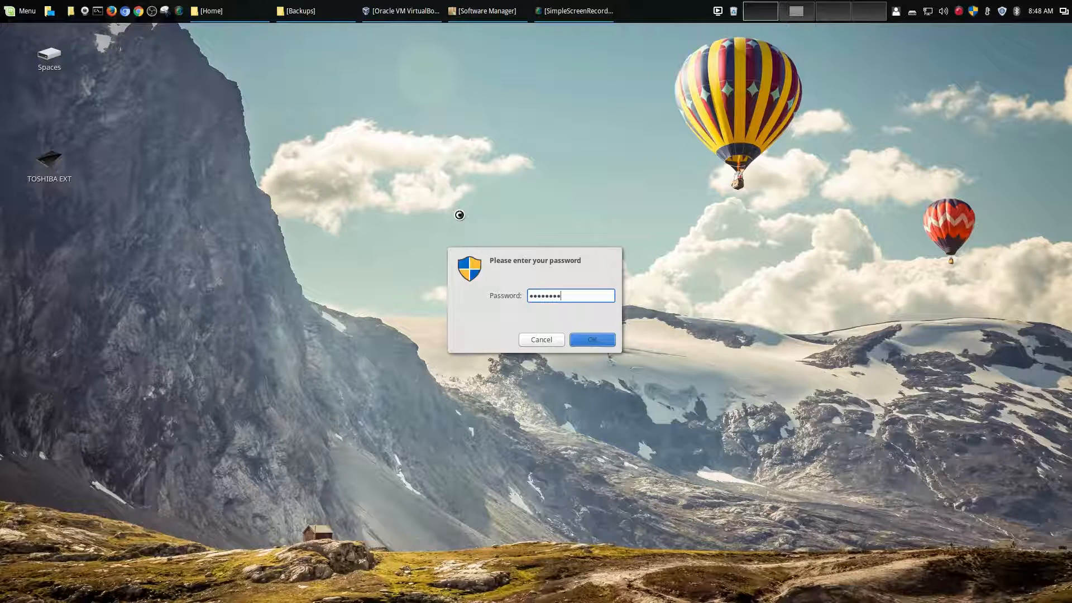
{"action": "key", "text": "Return"}
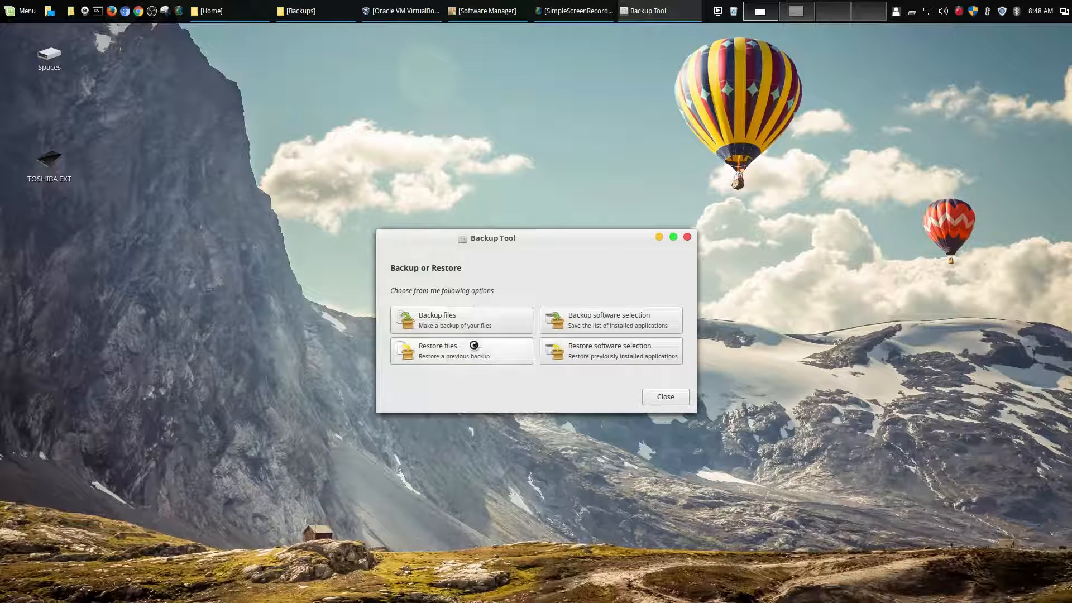
{"action": "left_click", "coordinate": [474, 345]}
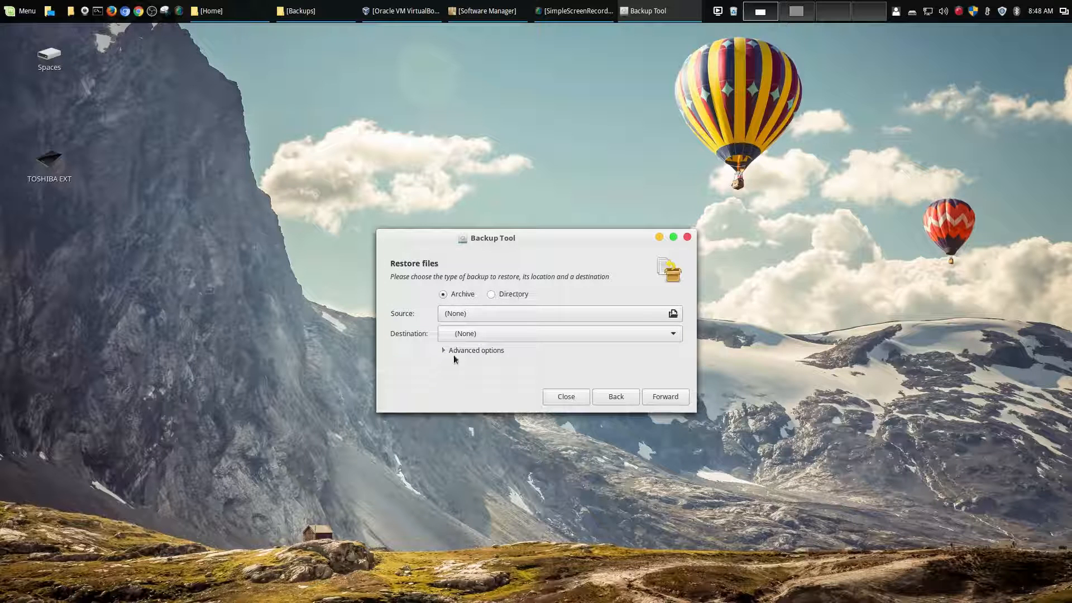
Expand the advanced options and set the restore type to Directory with the Backups folder on Spaces as the source.
{"action": "left_click", "coordinate": [453, 353]}
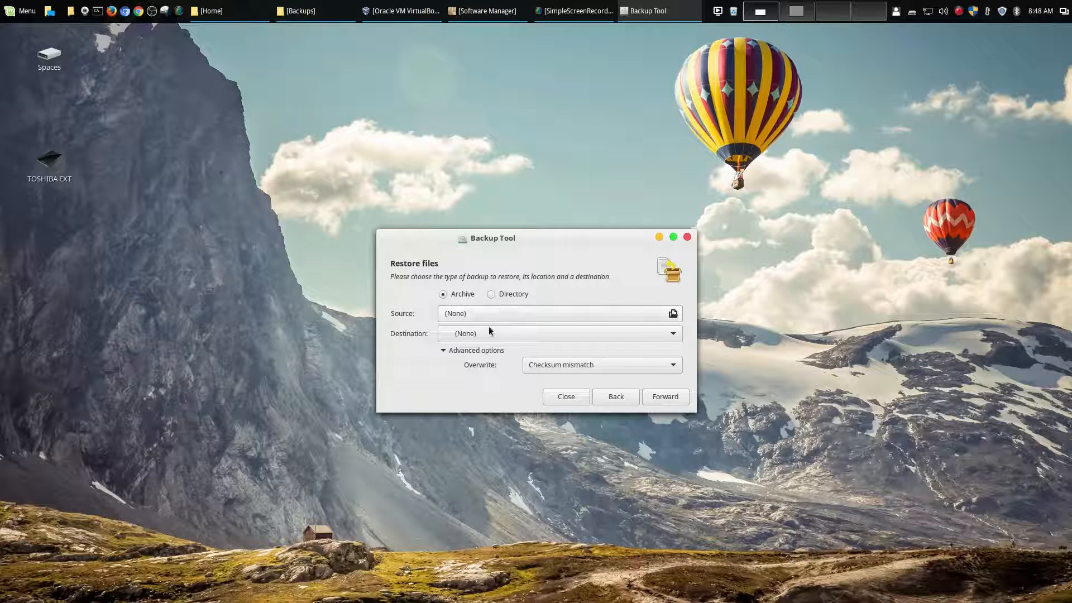
{"action": "left_click", "coordinate": [494, 295]}
{"action": "left_click", "coordinate": [618, 314]}
{"action": "left_click", "coordinate": [503, 401]}
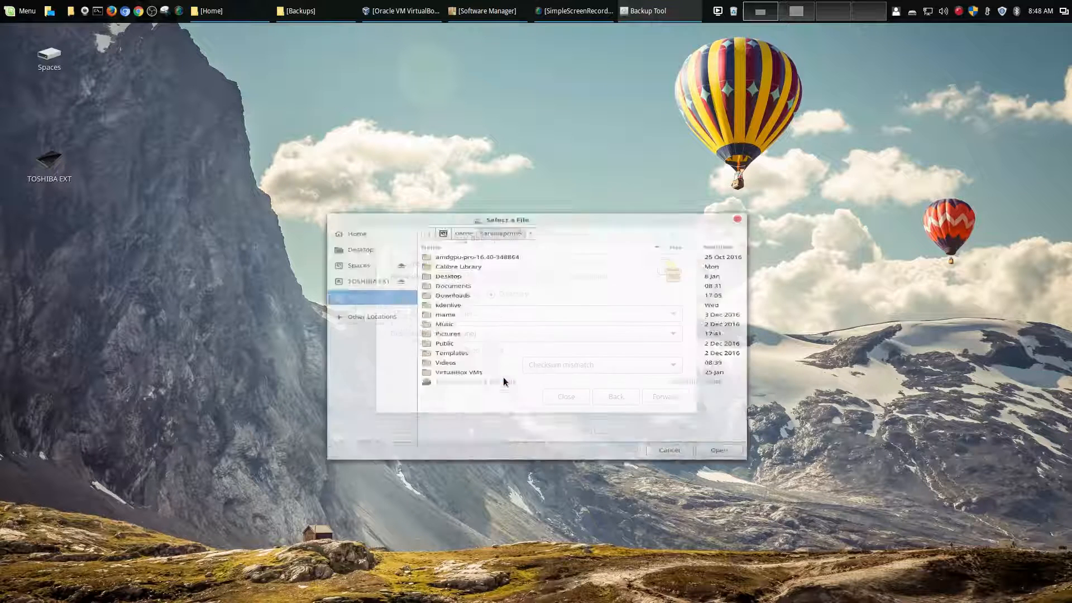
{"action": "left_click", "coordinate": [363, 242]}
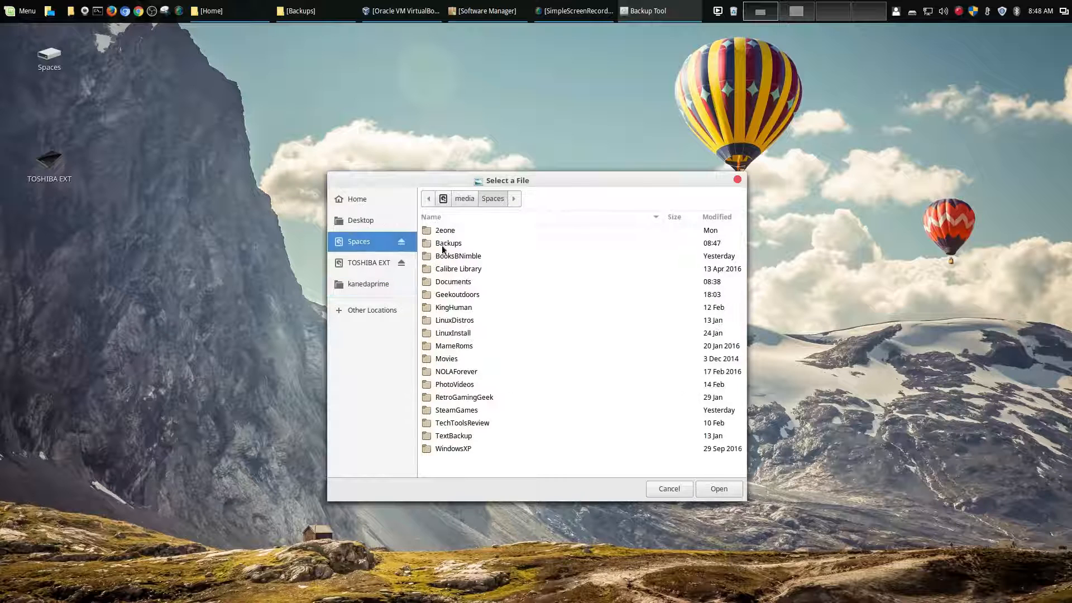
{"action": "double_click", "coordinate": [444, 244]}
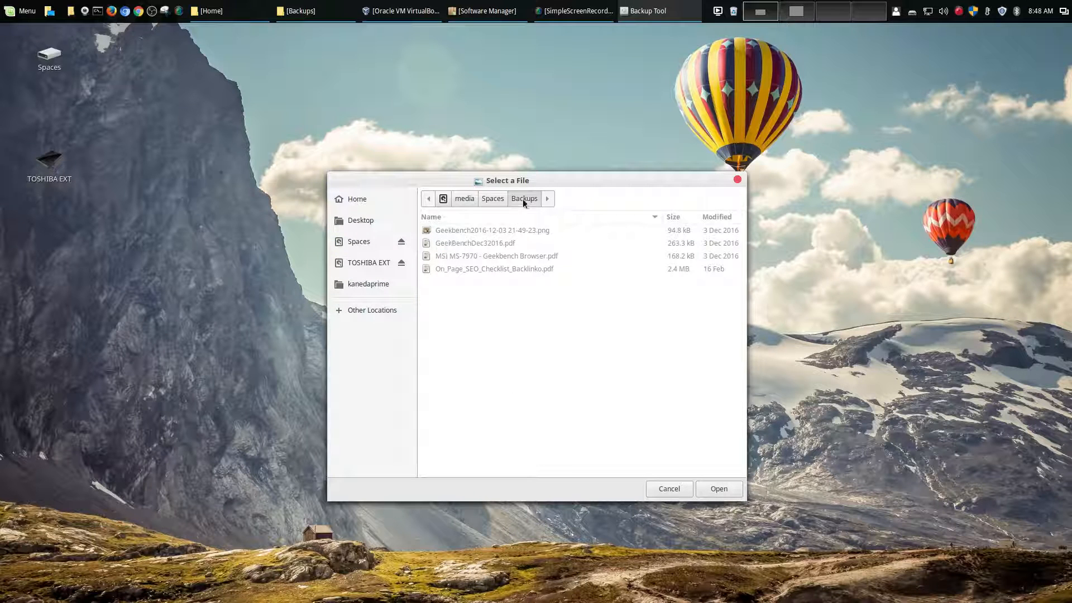
{"action": "left_click", "coordinate": [726, 488]}
Set the restore destination to the user's own home folder rather than root's home.
{"action": "left_click", "coordinate": [591, 335]}
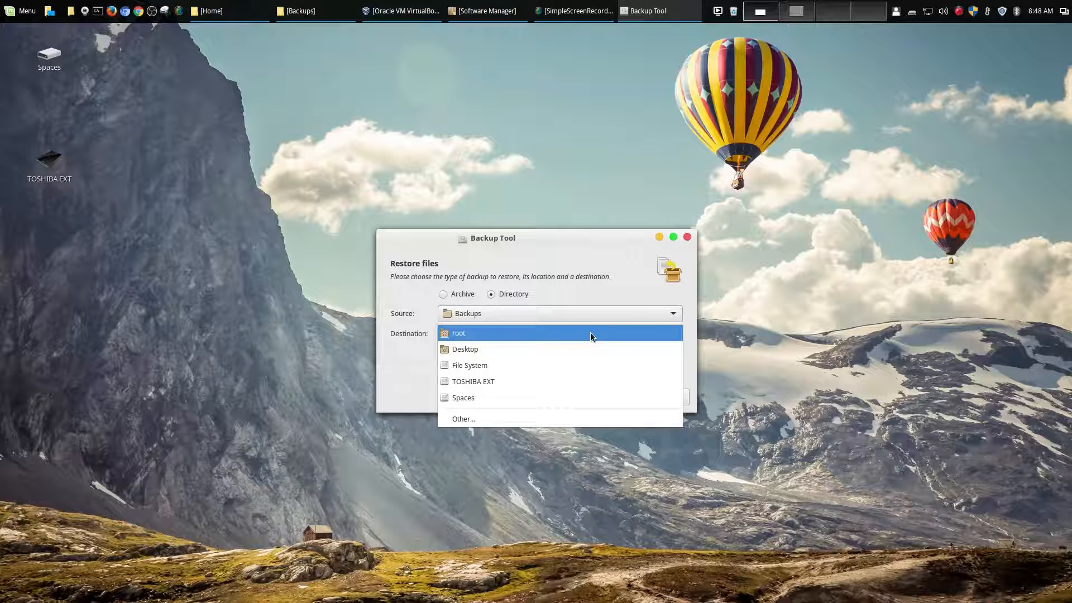
{"action": "left_click", "coordinate": [473, 419]}
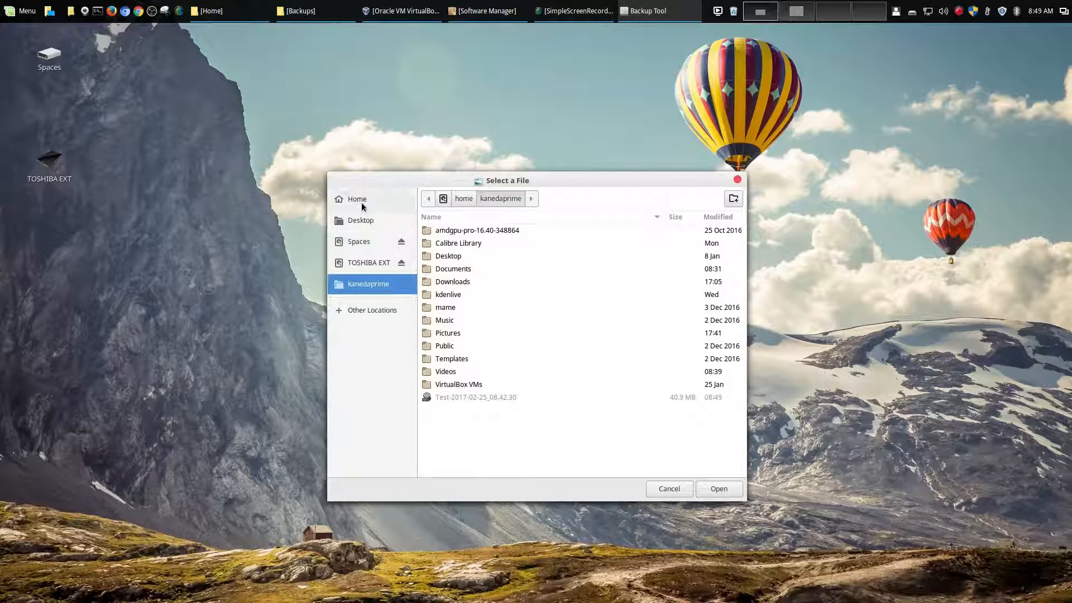
{"action": "left_click", "coordinate": [361, 201]}
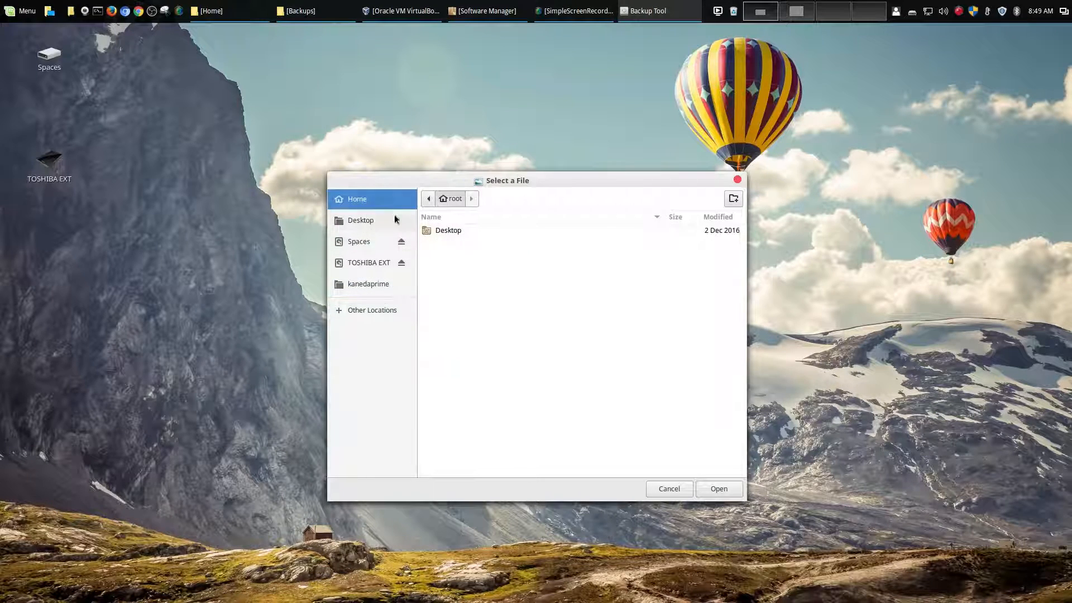
{"action": "left_click", "coordinate": [380, 283]}
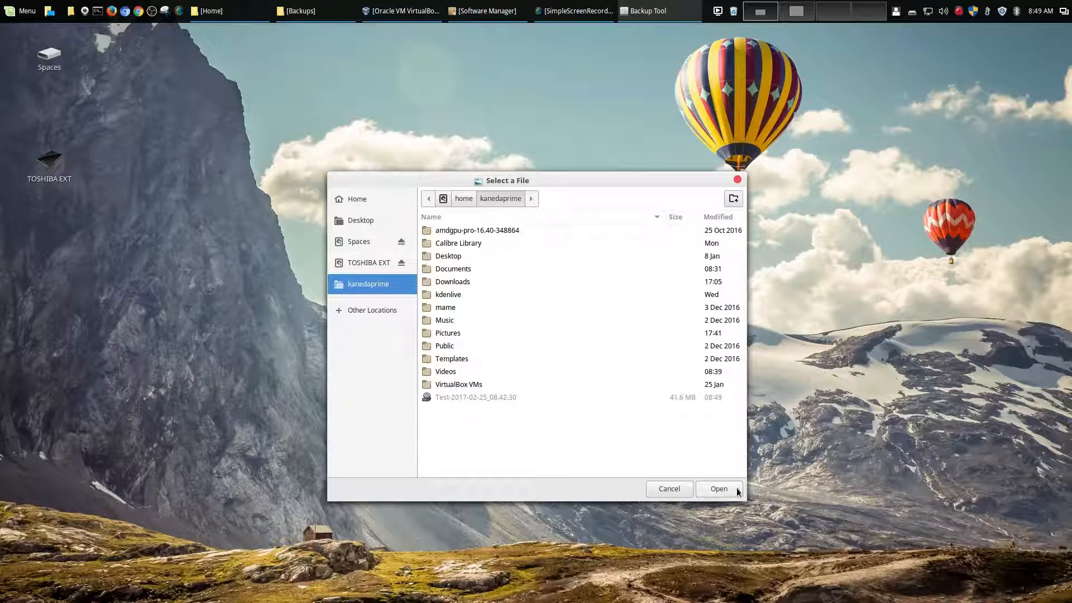
{"action": "left_click", "coordinate": [736, 489]}
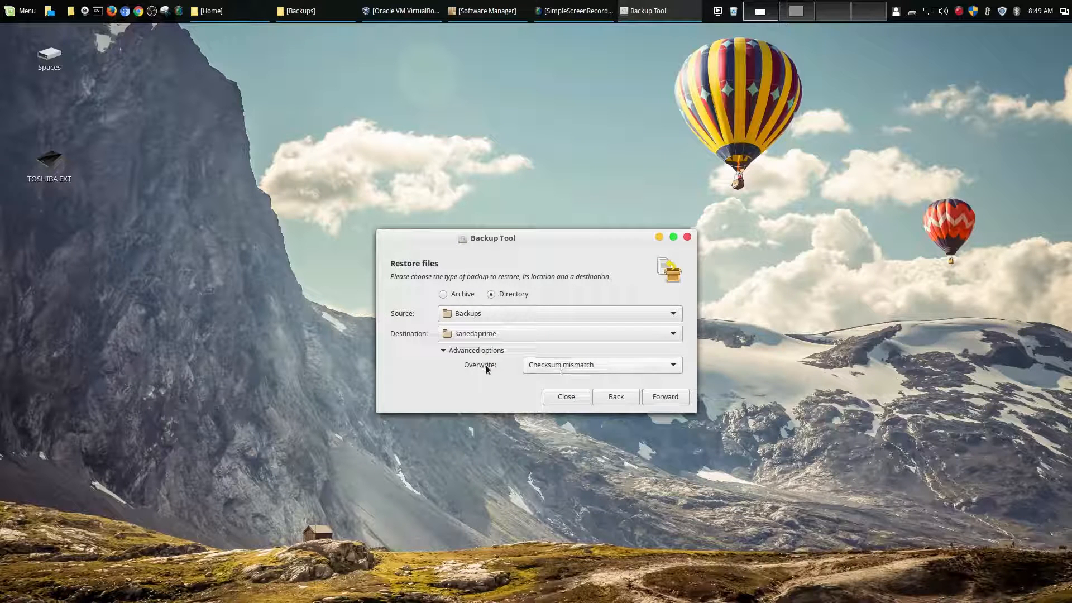
Review the Overwrite options and continue to the restore summary.
{"action": "left_click", "coordinate": [654, 366]}
{"action": "left_click", "coordinate": [598, 366]}
{"action": "left_click", "coordinate": [657, 400]}
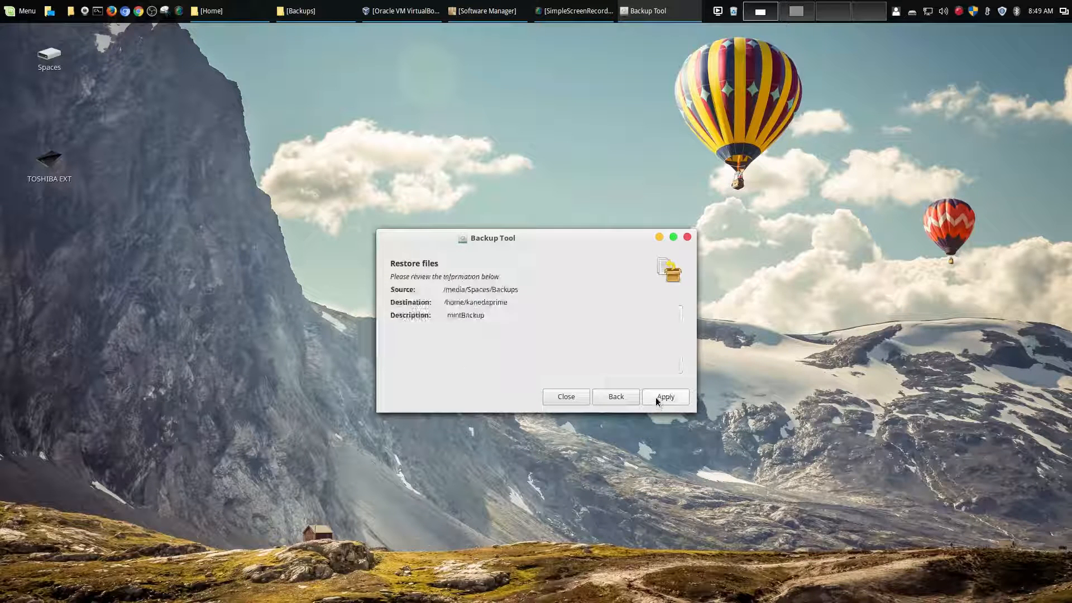
Bring up the Home folder window for watching and run the restore of the Backups folder.
{"action": "left_click", "coordinate": [656, 397]}
{"action": "left_click", "coordinate": [248, 2]}
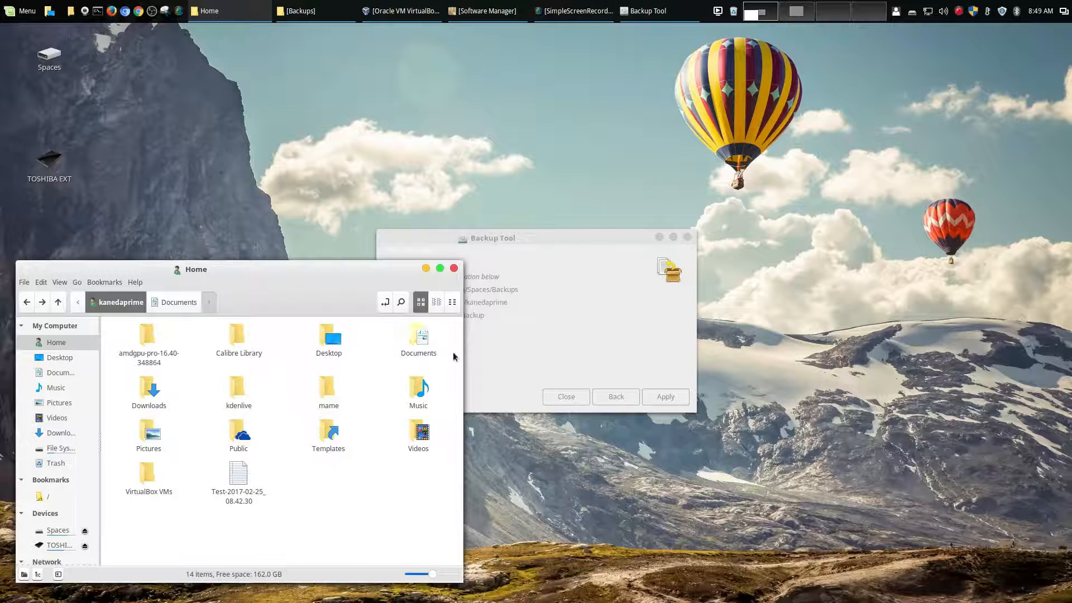
{"action": "left_click", "coordinate": [586, 234]}
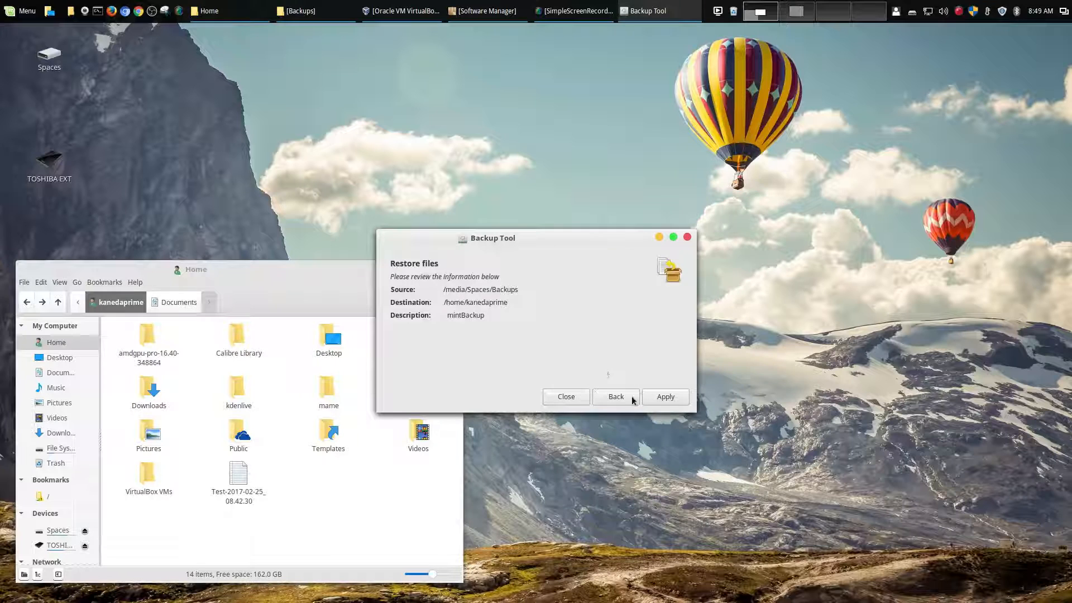
{"action": "left_click", "coordinate": [675, 400]}
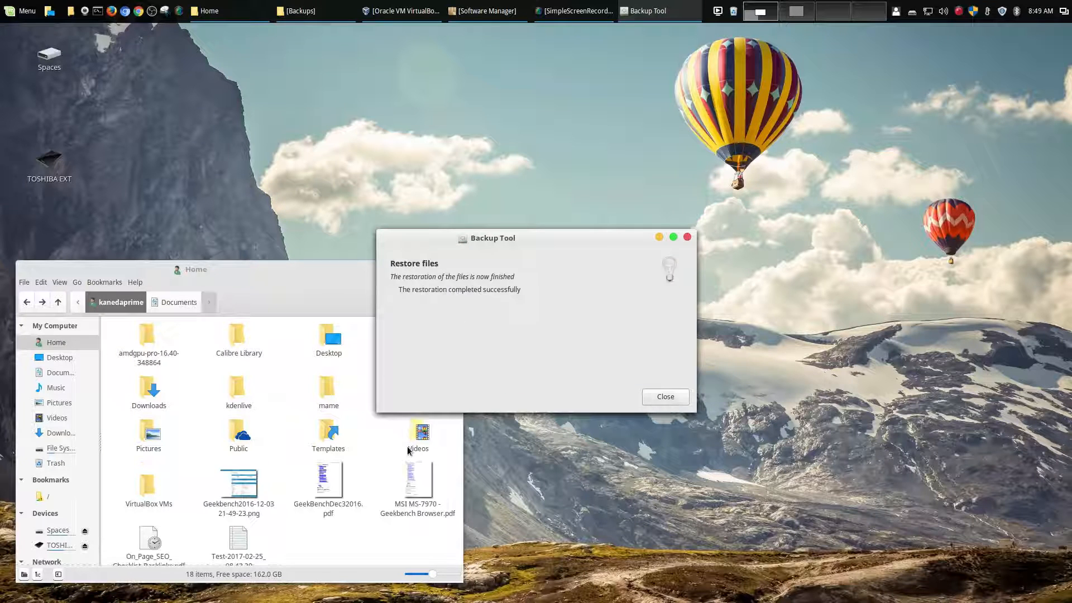
Move the Home folder window higher on the desktop and compare its restored files with the Backups folder.
{"action": "left_click", "coordinate": [368, 536]}
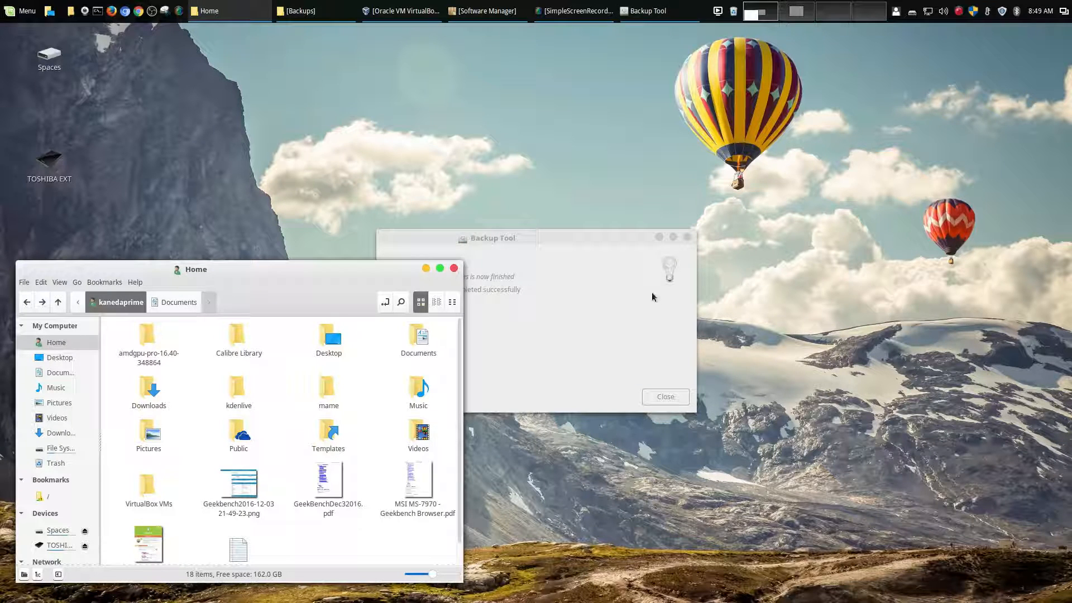
{"action": "left_click_drag", "start_coordinate": [357, 271], "coordinate": [390, 101]}
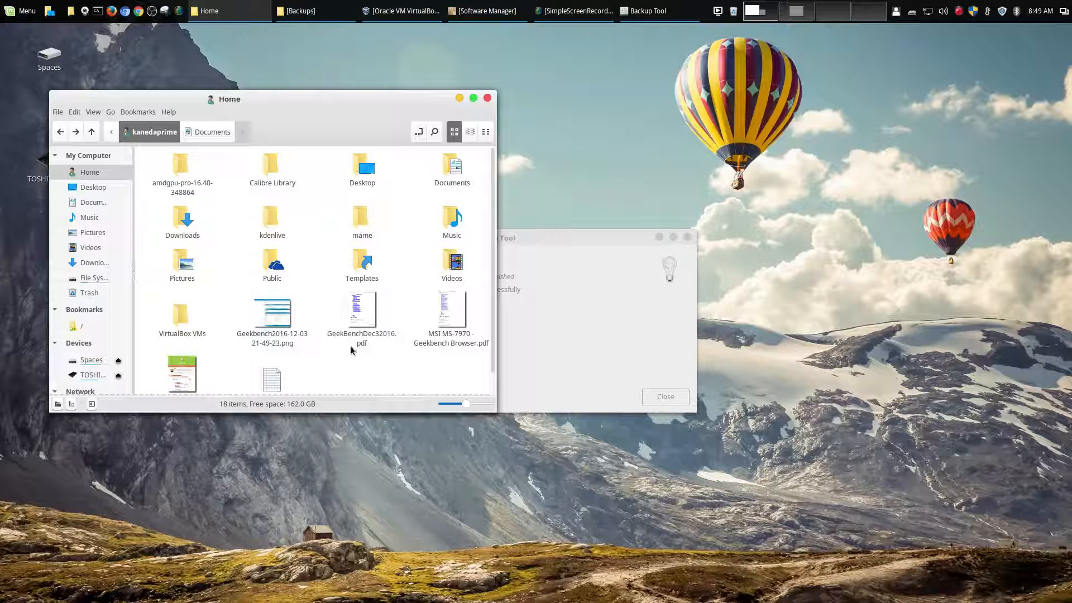
{"action": "scroll", "coordinate": [375, 346], "scroll_direction": "down", "scroll_amount": 1}
{"action": "left_click", "coordinate": [298, 11]}
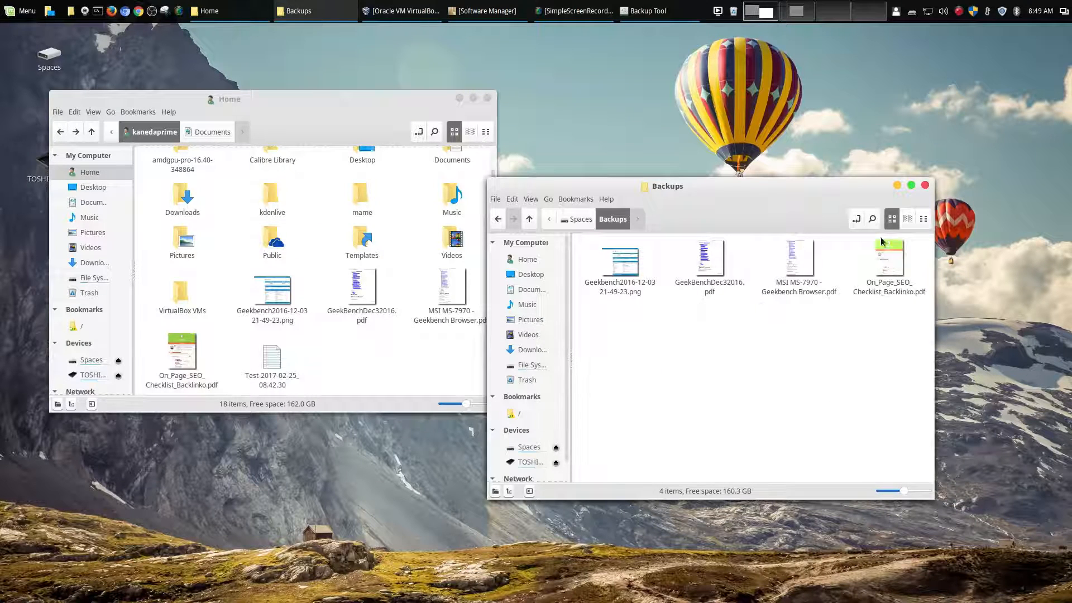
{"action": "left_click", "coordinate": [897, 185]}
Delete the restored Geekbench PNG, the two Geekbench PDFs and On_Page_SEO_Checklist_Backlinko.pdf from the Home folder.
{"action": "left_click", "coordinate": [283, 292]}
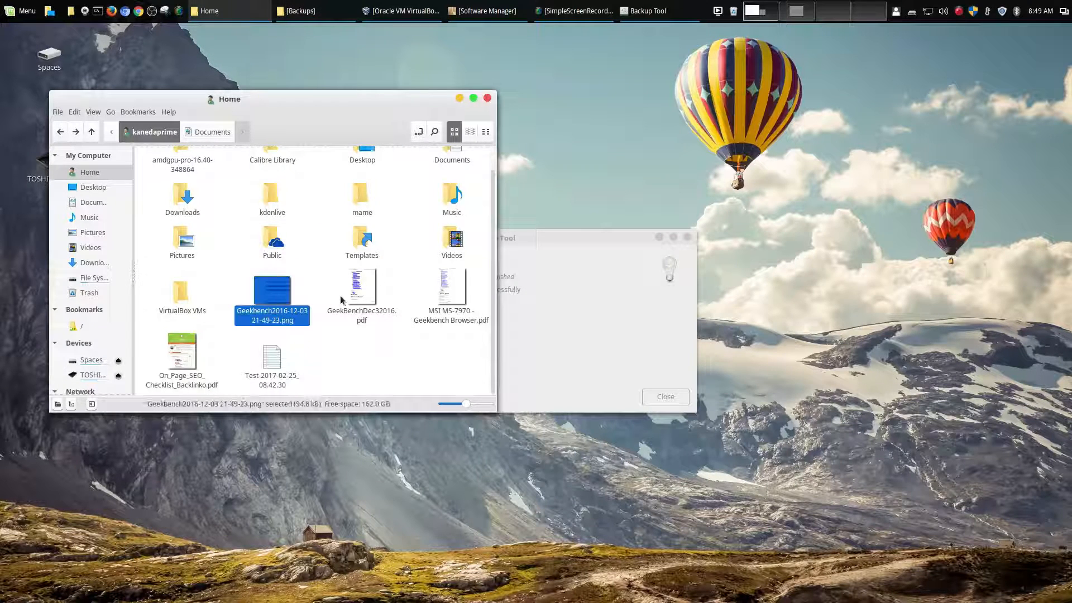
{"action": "left_click", "coordinate": [364, 289], "text": "ctrl"}
{"action": "left_click", "coordinate": [447, 298], "text": "ctrl"}
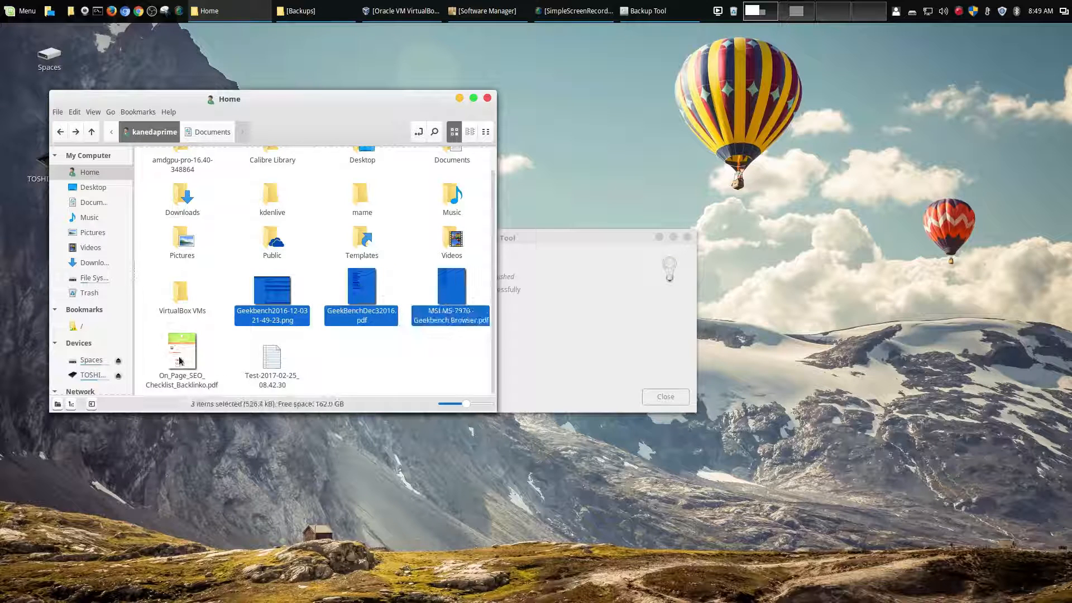
{"action": "left_click", "coordinate": [183, 351], "text": "ctrl"}
{"action": "left_click", "coordinate": [314, 322]}
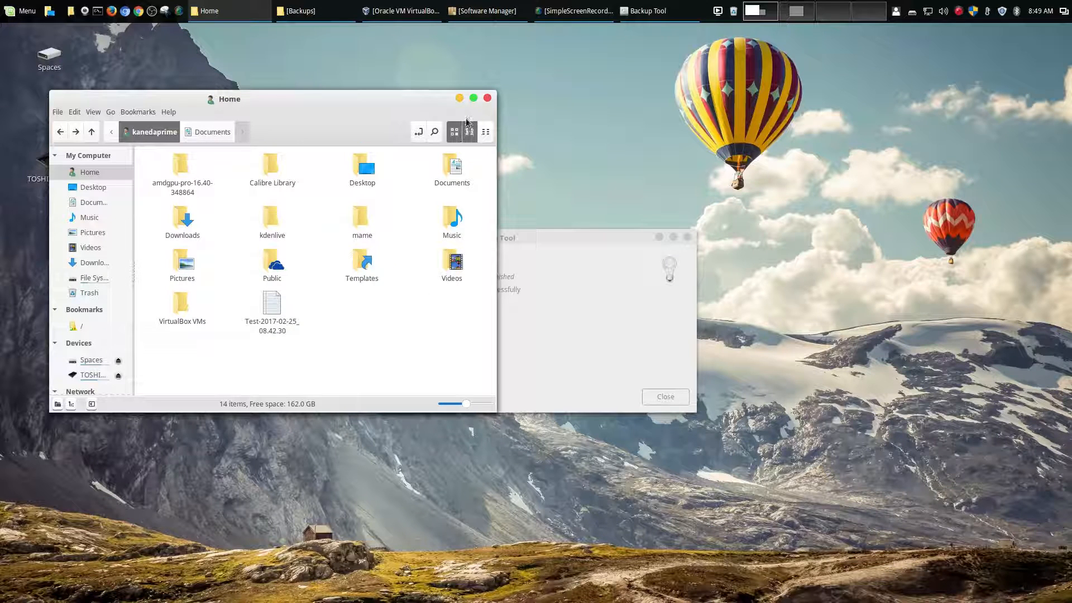
Minimize the Home folder window and close the finished Backup Tool.
{"action": "left_click", "coordinate": [458, 98]}
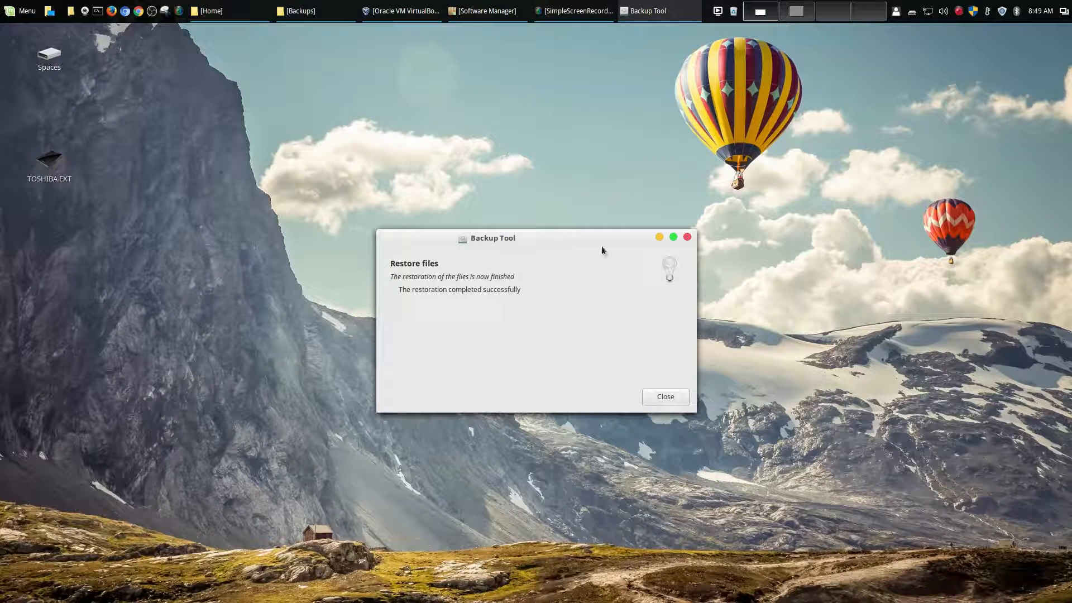
{"action": "left_click", "coordinate": [684, 234]}
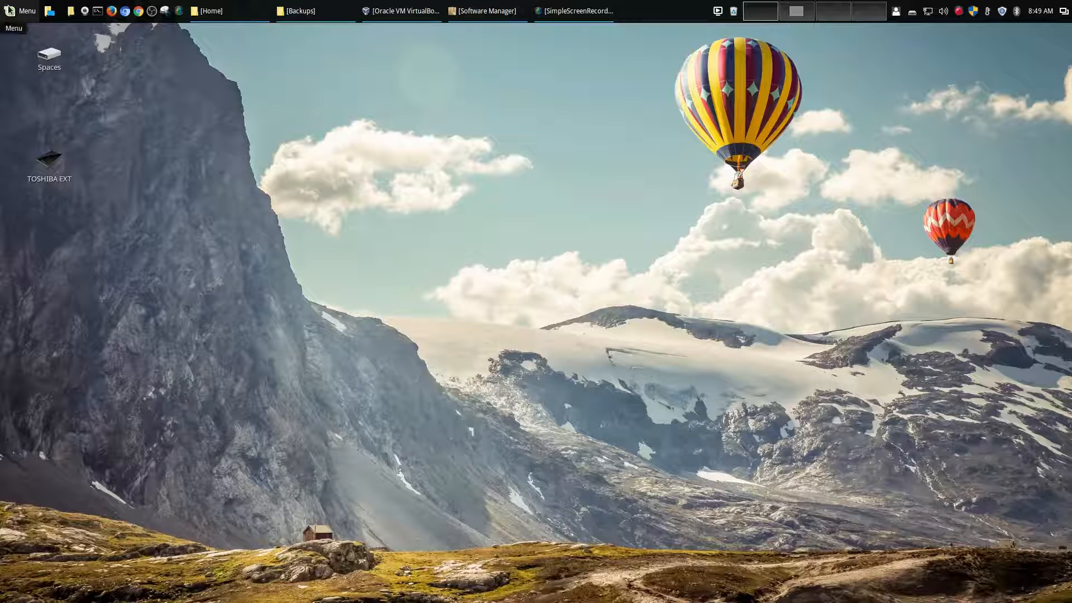
{"action": "left_click", "coordinate": [23, 12]}
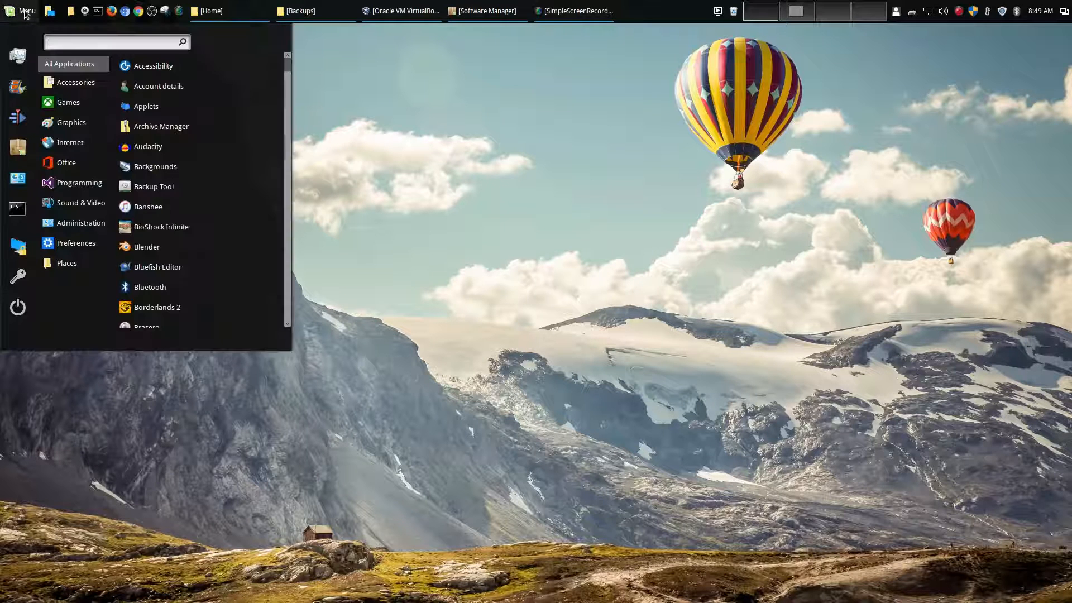
{"action": "mouse_move", "coordinate": [74, 224]}
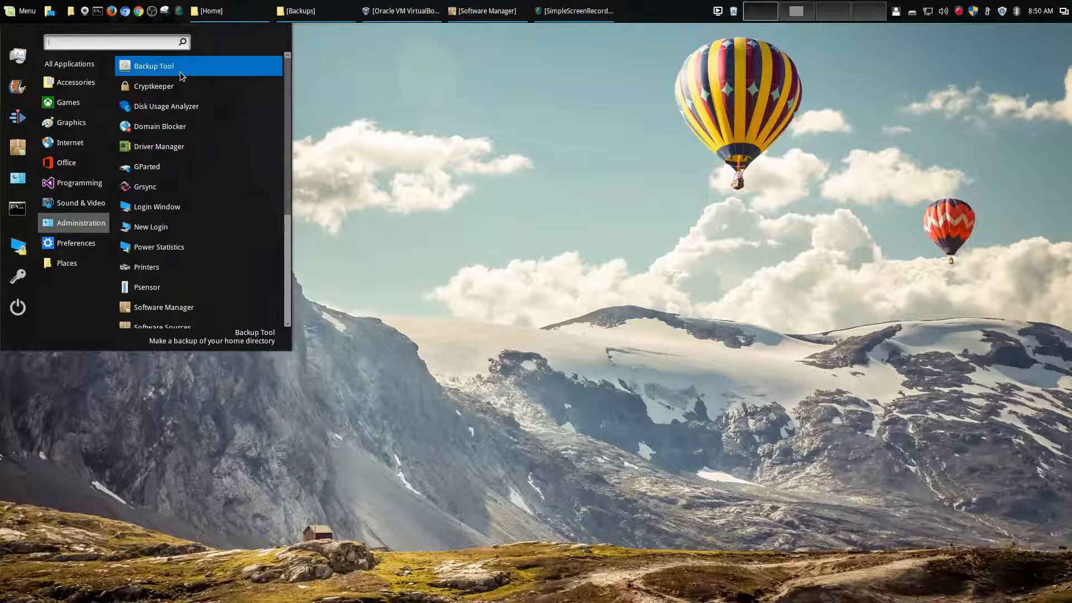
{"action": "left_click", "coordinate": [612, 242]}
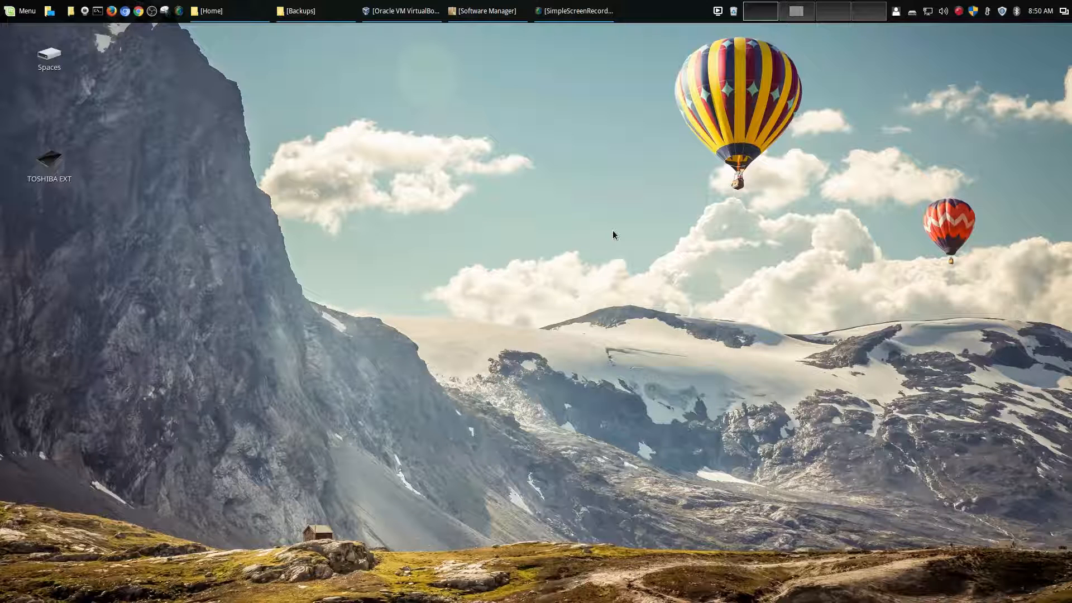
Start the Backup Tool from the administration applications, enter the account password, and close the tool.
{"action": "left_click", "coordinate": [22, 11]}
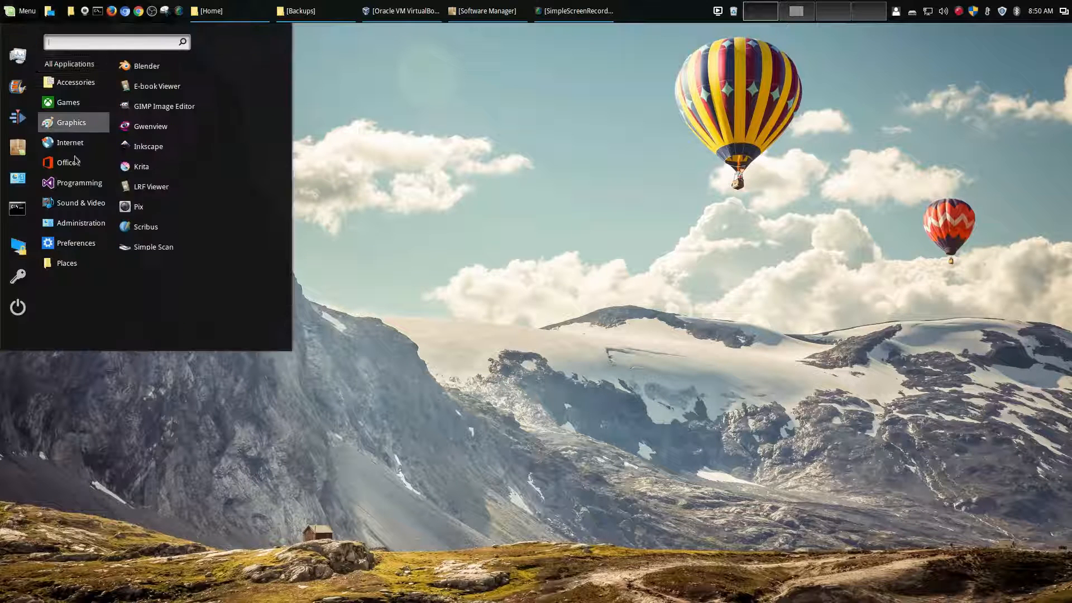
{"action": "mouse_move", "coordinate": [84, 223]}
{"action": "left_click", "coordinate": [187, 88]}
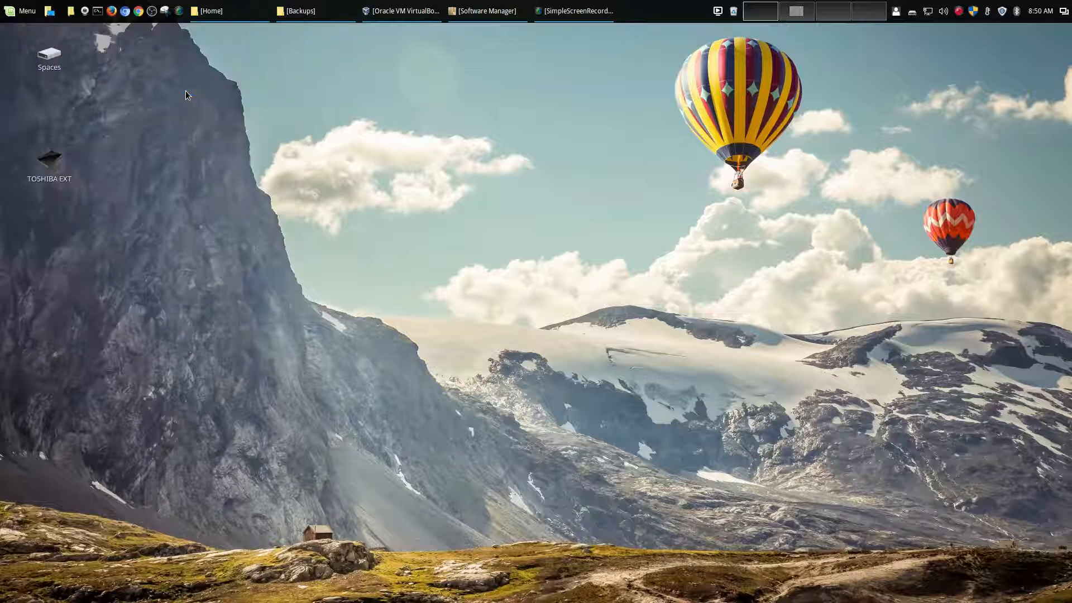
{"action": "left_click", "coordinate": [11, 14]}
{"action": "mouse_move", "coordinate": [81, 224]}
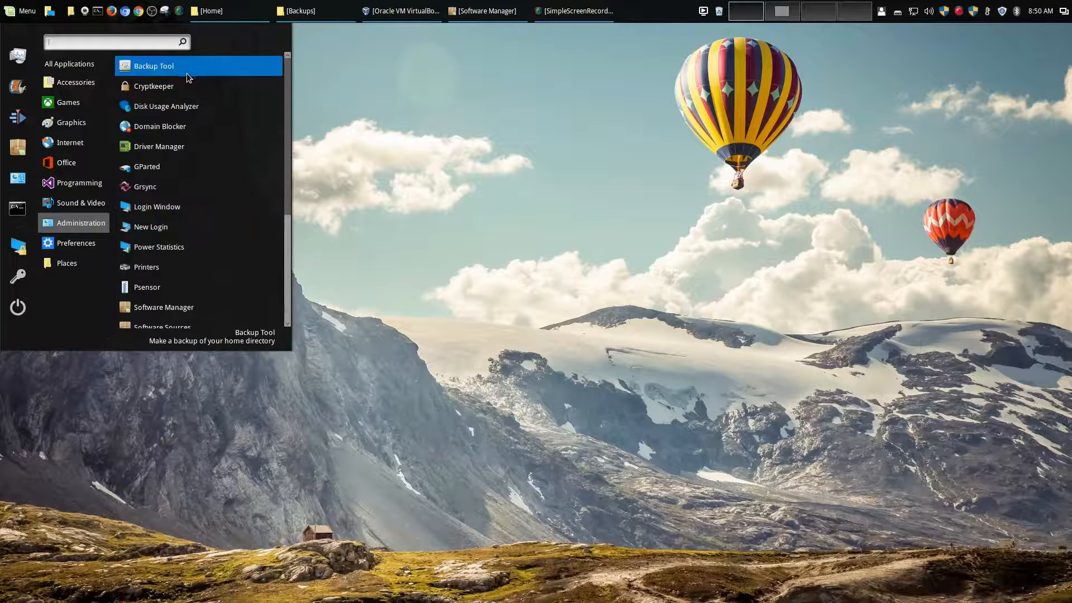
{"action": "left_click", "coordinate": [237, 88]}
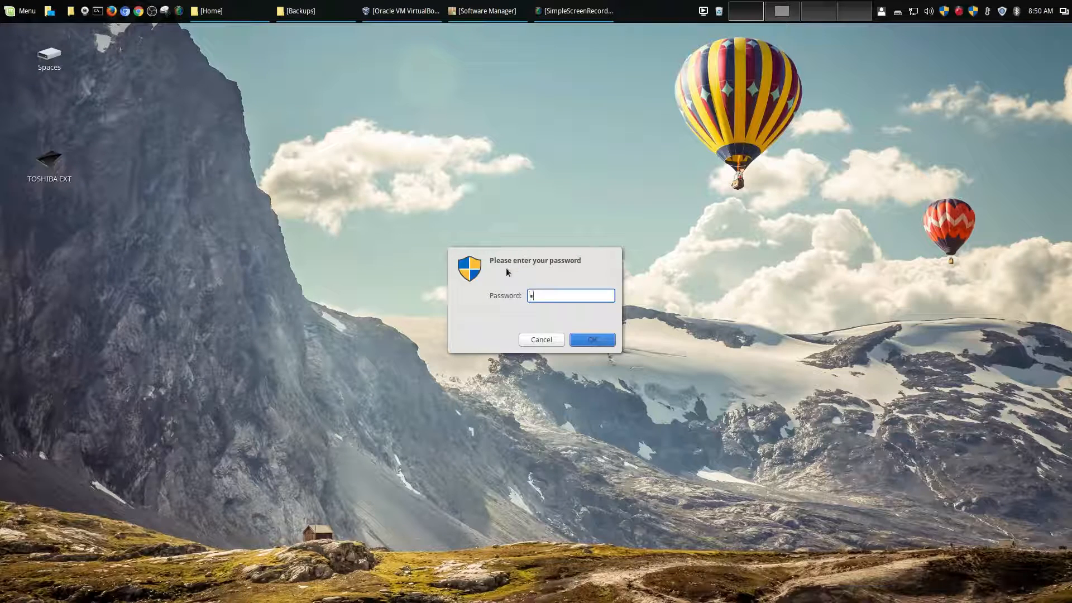
{"action": "type", "text": "********"}
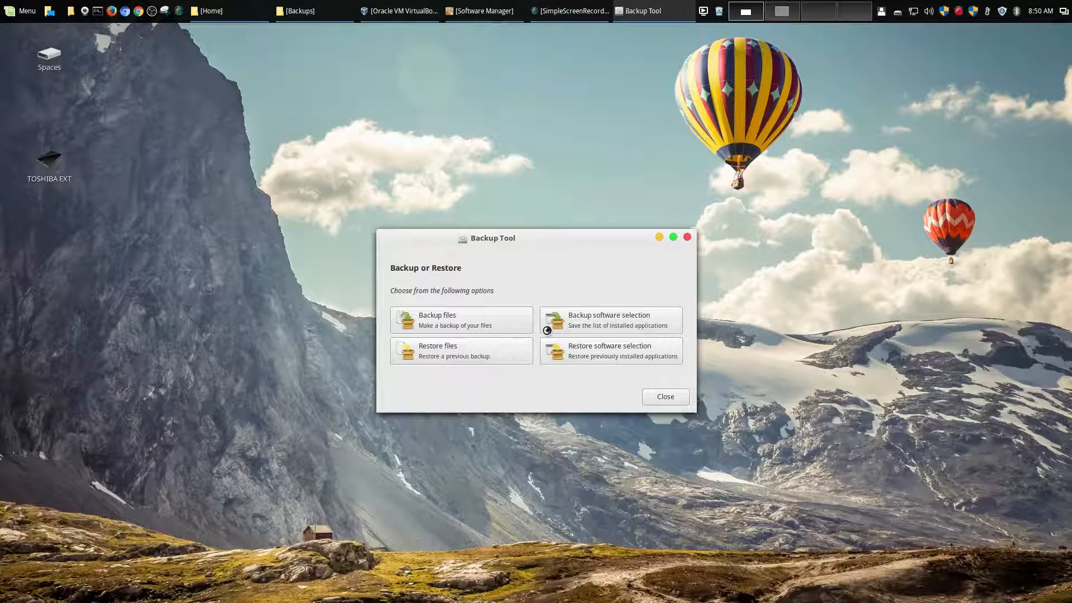
{"action": "left_click", "coordinate": [667, 396]}
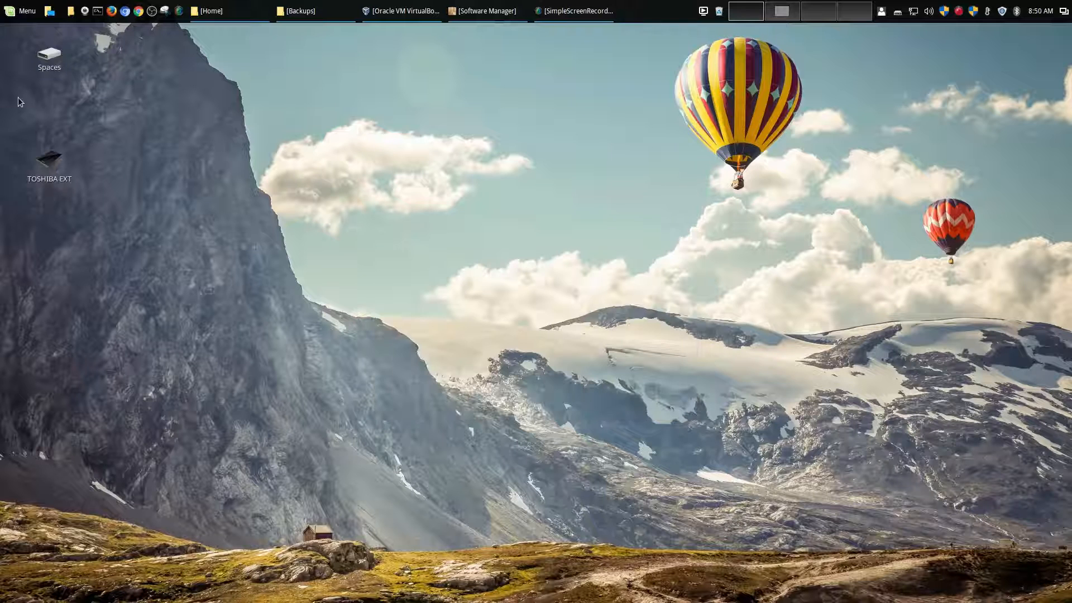
Look through the installed administration applications for Grsync.
{"action": "left_click", "coordinate": [22, 14]}
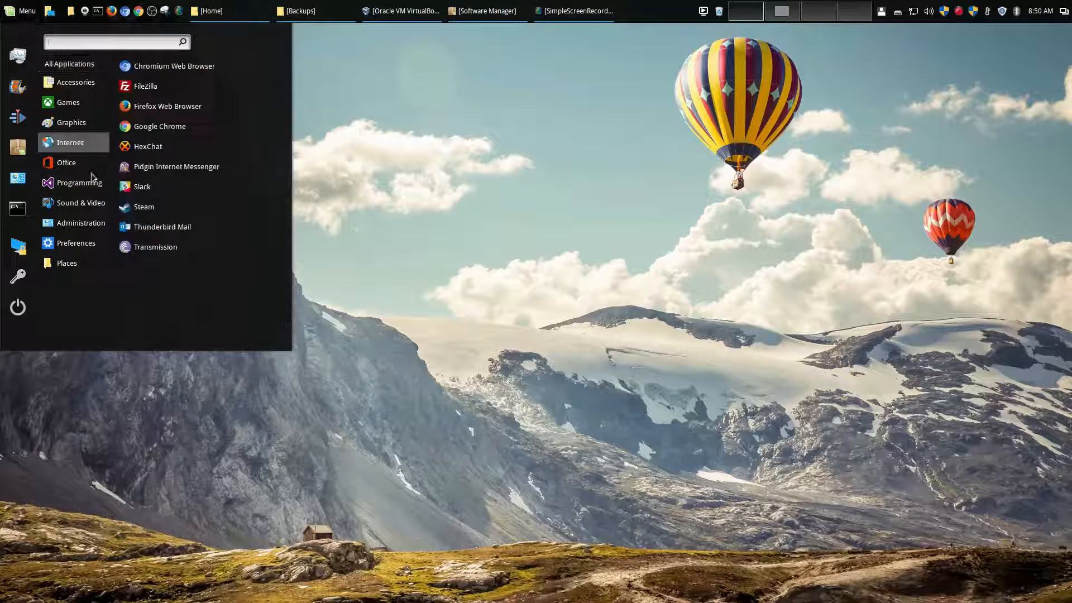
{"action": "mouse_move", "coordinate": [84, 221]}
{"action": "scroll", "coordinate": [192, 166], "scroll_direction": "down", "scroll_amount": 1}
{"action": "scroll", "coordinate": [200, 155], "scroll_direction": "down", "scroll_amount": 2}
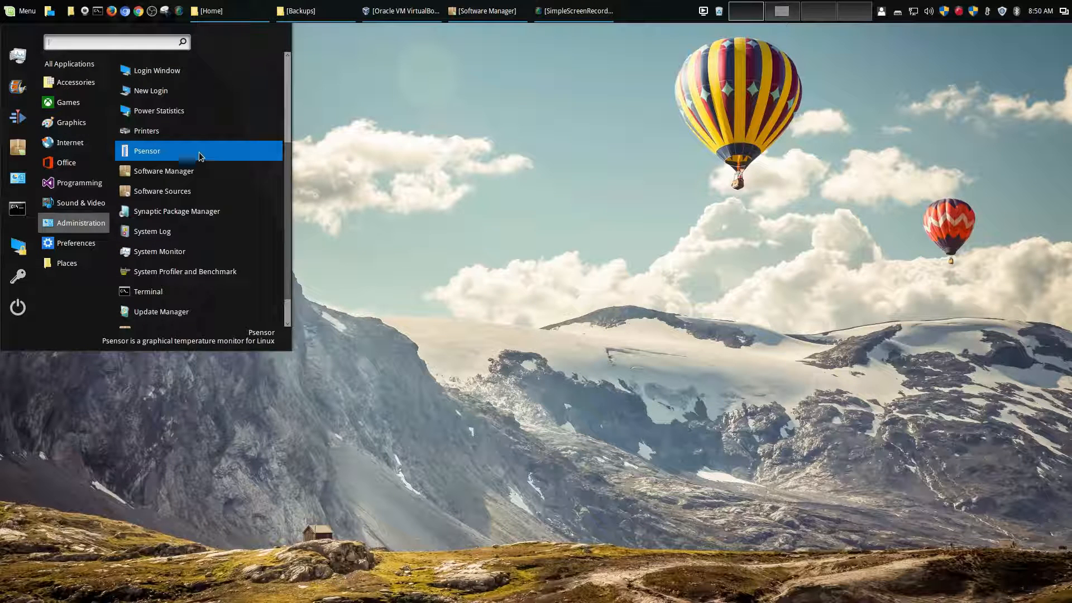
{"action": "scroll", "coordinate": [242, 186], "scroll_direction": "down", "scroll_amount": 1}
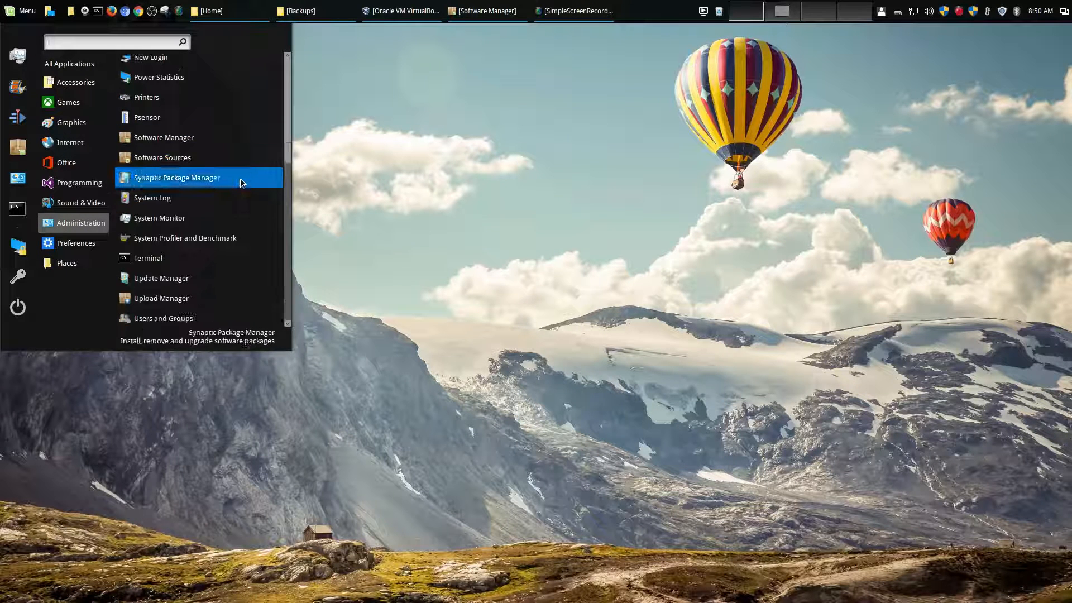
{"action": "scroll", "coordinate": [243, 181], "scroll_direction": "up", "scroll_amount": 5}
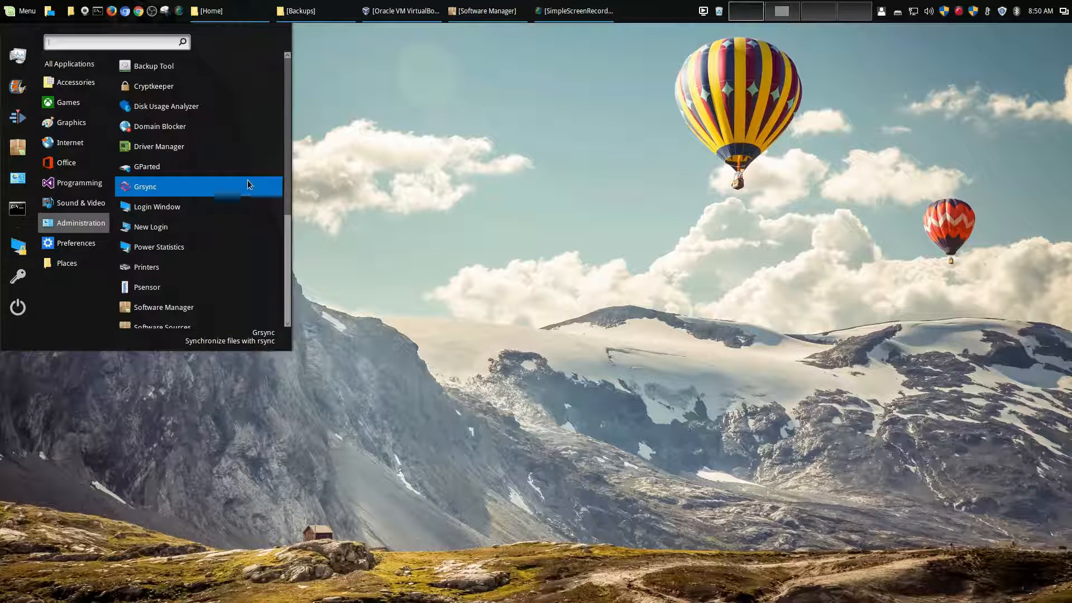
{"action": "scroll", "coordinate": [249, 179], "scroll_direction": "down", "scroll_amount": 2}
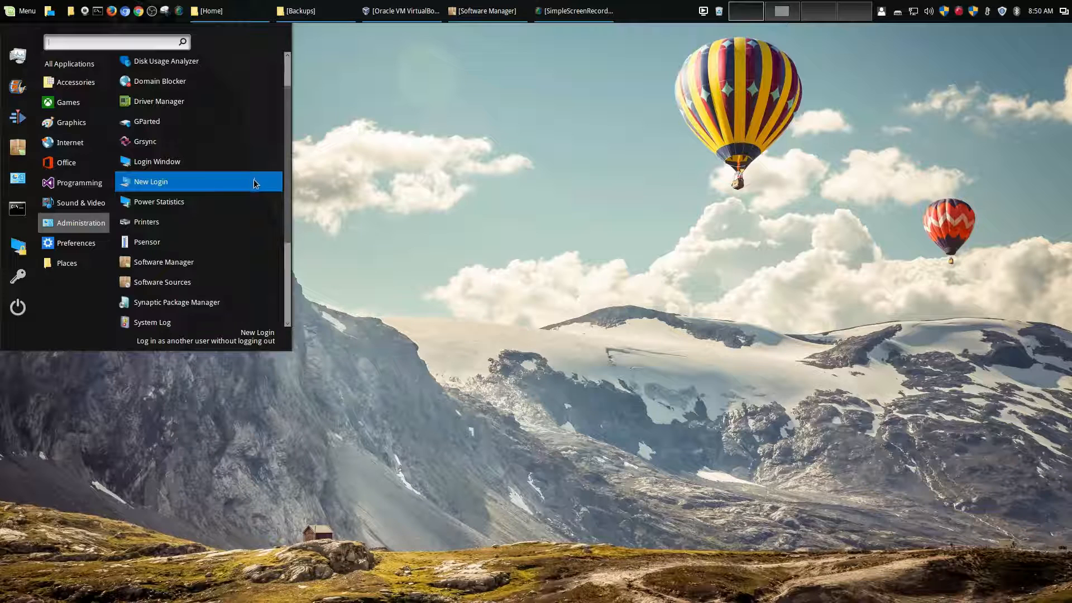
{"action": "left_click", "coordinate": [482, 211]}
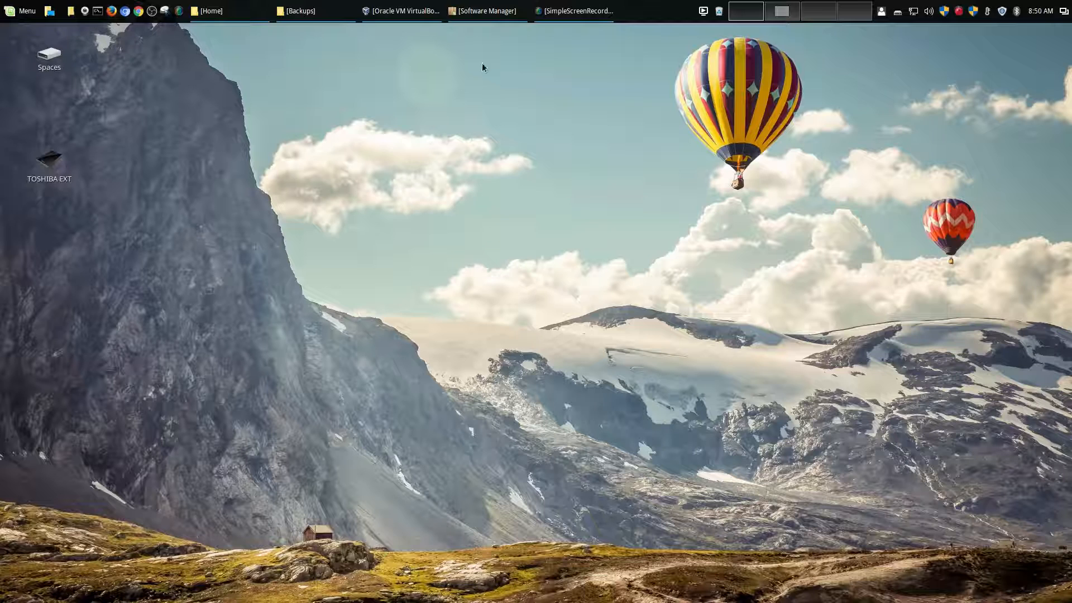
{"action": "left_click", "coordinate": [13, 11]}
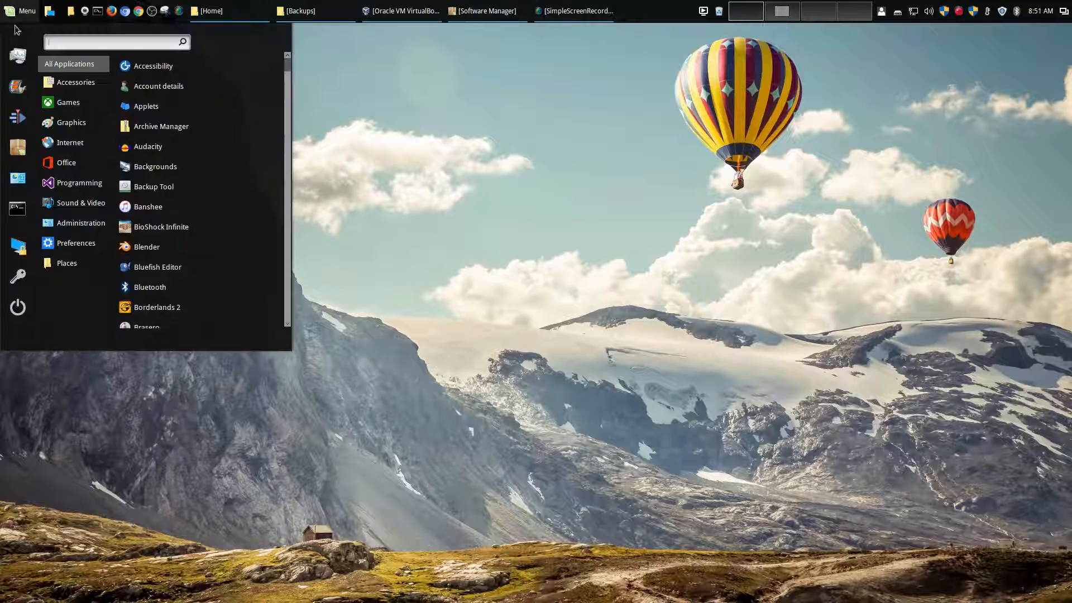
{"action": "left_click", "coordinate": [511, 203]}
Search Software Manager for grsync and review the Grsync package's description, details and user reviews.
{"action": "left_click", "coordinate": [469, 16]}
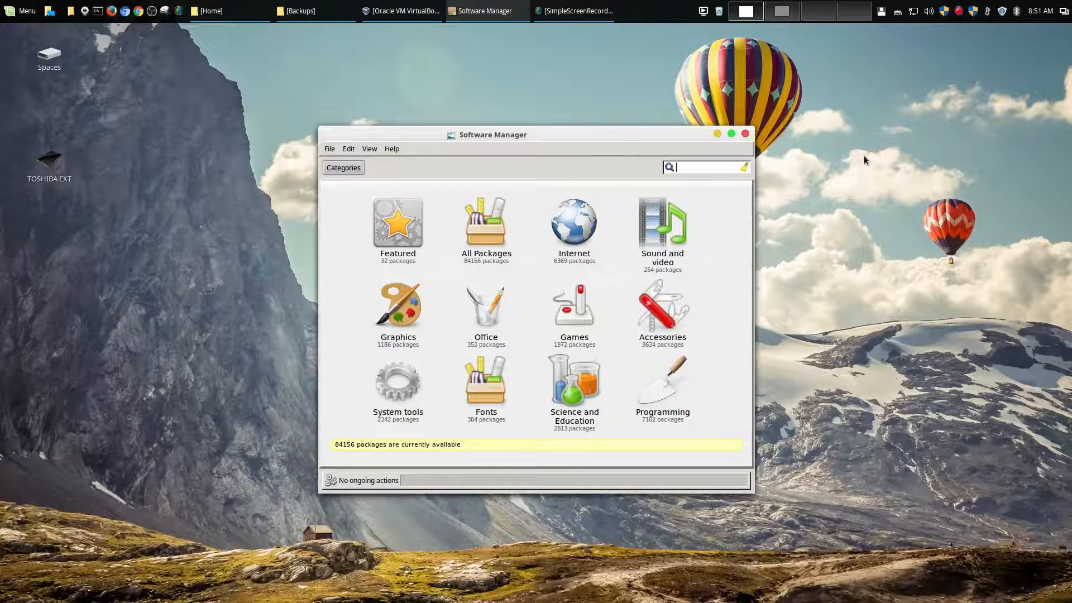
{"action": "type", "text": "grsync"}
{"action": "key", "text": "Return"}
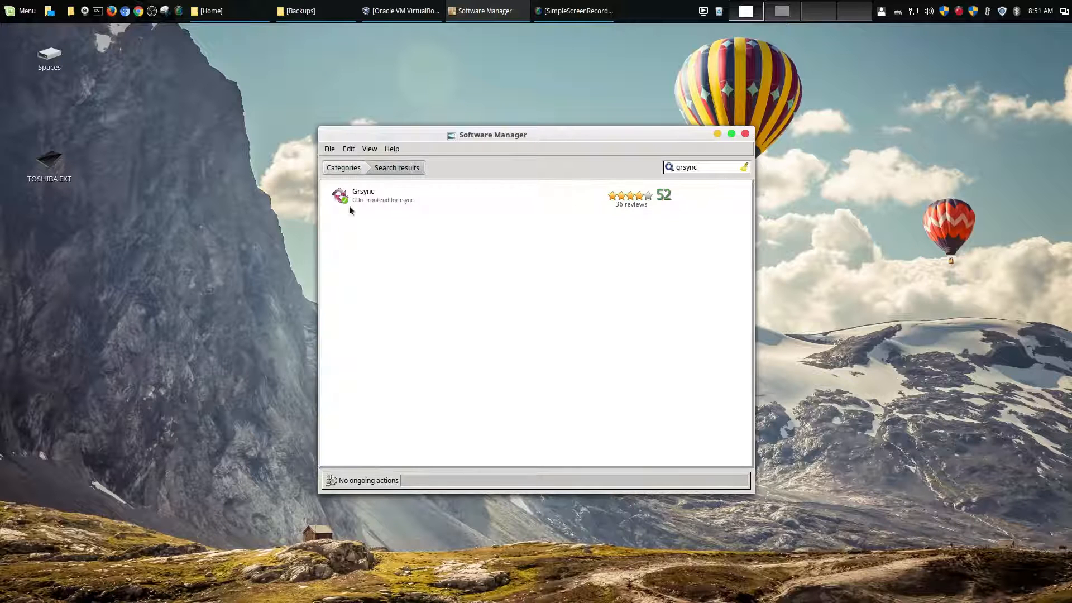
{"action": "left_click", "coordinate": [402, 197]}
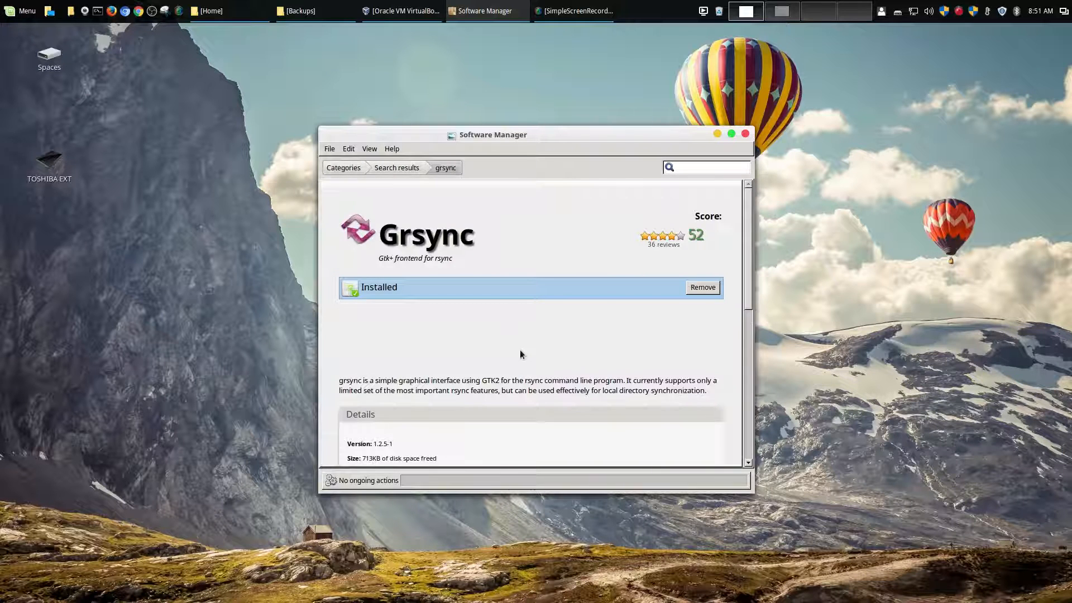
{"action": "scroll", "coordinate": [538, 330], "scroll_direction": "down", "scroll_amount": 2}
{"action": "scroll", "coordinate": [540, 327], "scroll_direction": "down", "scroll_amount": 3}
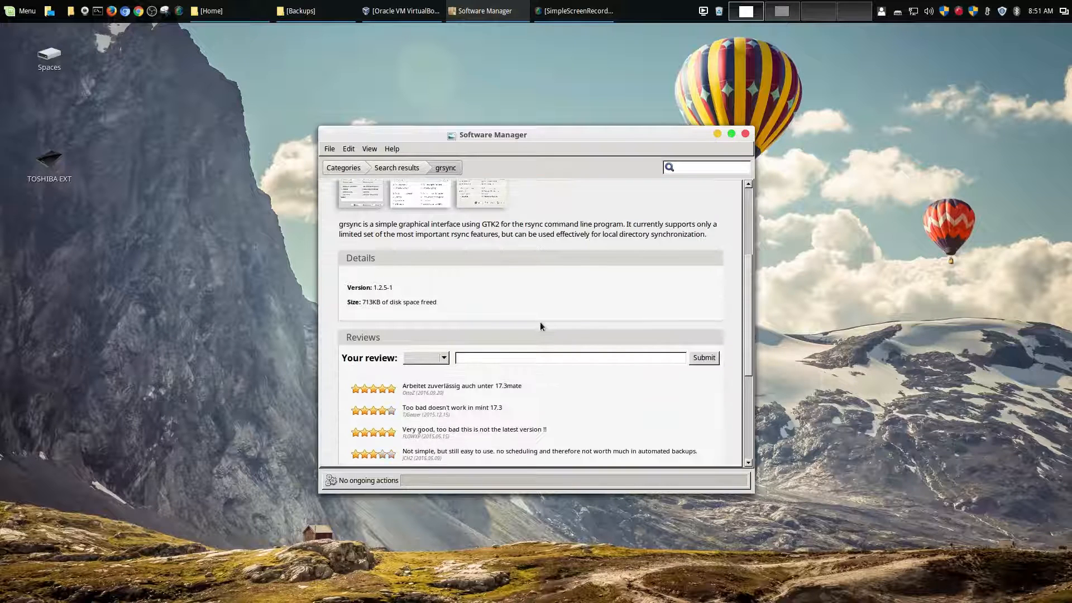
{"action": "scroll", "coordinate": [540, 322], "scroll_direction": "up", "scroll_amount": 5}
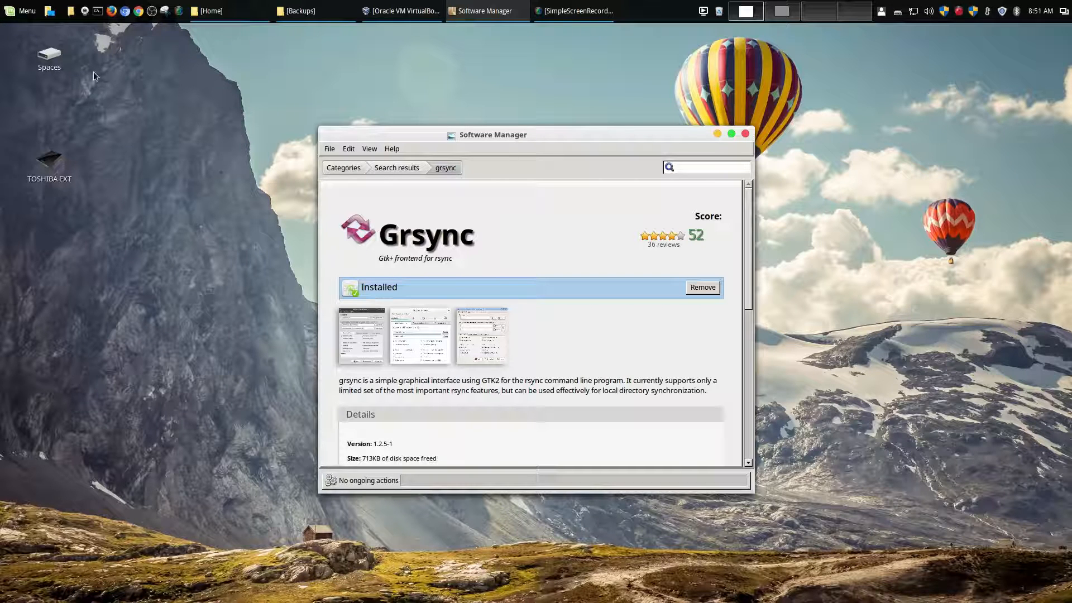
Start a terminal, arrange its window next to Software Manager, and run rsync without arguments.
{"action": "left_click", "coordinate": [97, 11]}
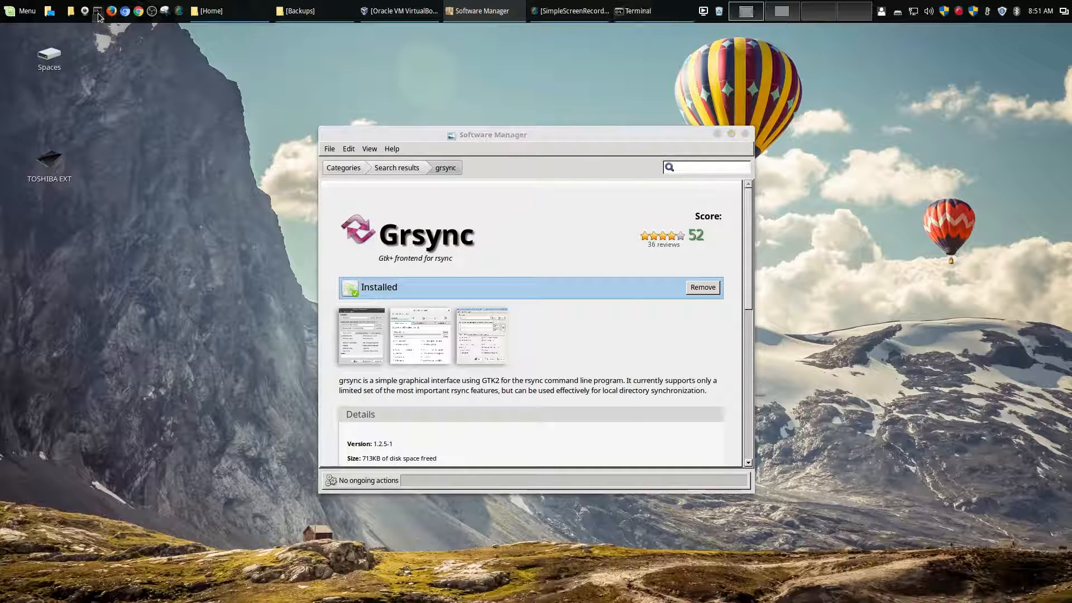
{"action": "left_click_drag", "start_coordinate": [628, 189], "coordinate": [643, 315]}
{"action": "left_click_drag", "start_coordinate": [636, 137], "coordinate": [802, 66]}
{"action": "left_click_drag", "start_coordinate": [397, 318], "coordinate": [221, 323]}
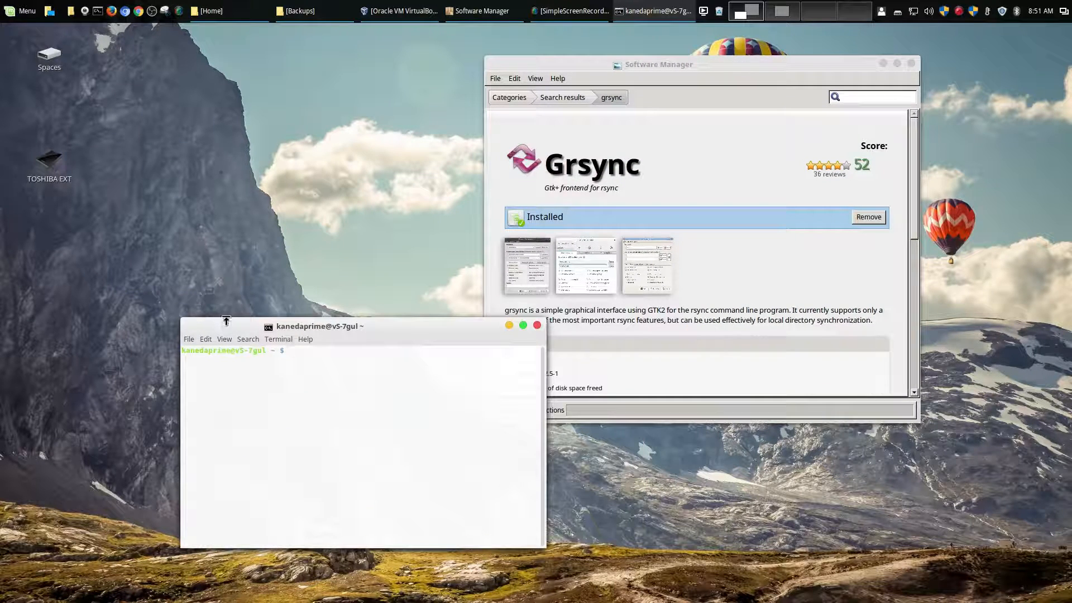
{"action": "type", "text": "rsync"}
{"action": "key", "text": "Return"}
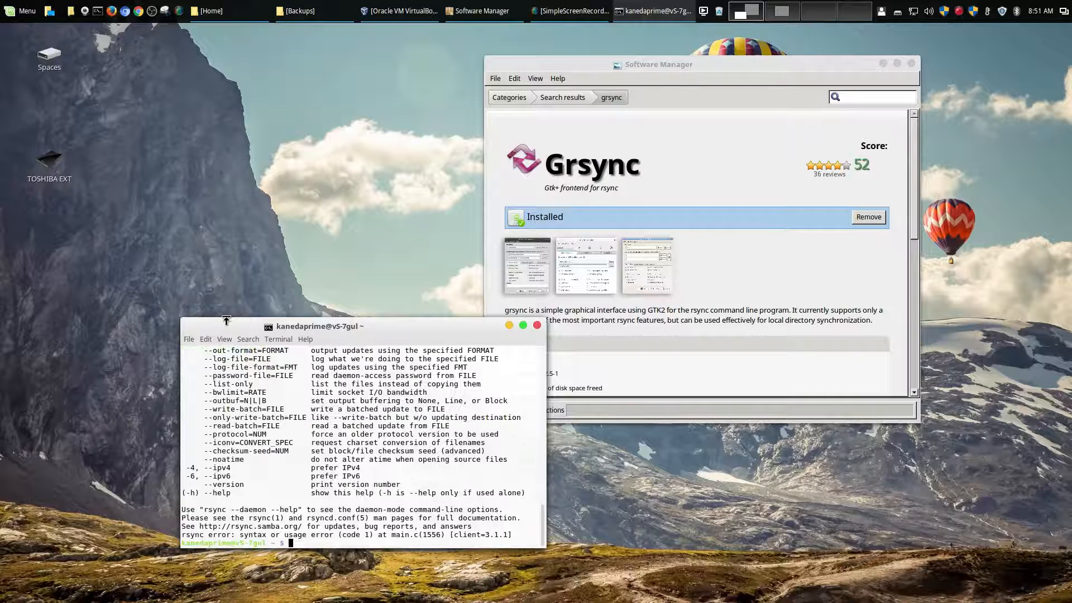
Enlarge the terminal to examine rsync's usage syntax and full options list, and restore the window's size.
{"action": "left_click", "coordinate": [523, 326]}
{"action": "scroll", "coordinate": [476, 424], "scroll_direction": "up", "scroll_amount": 20}
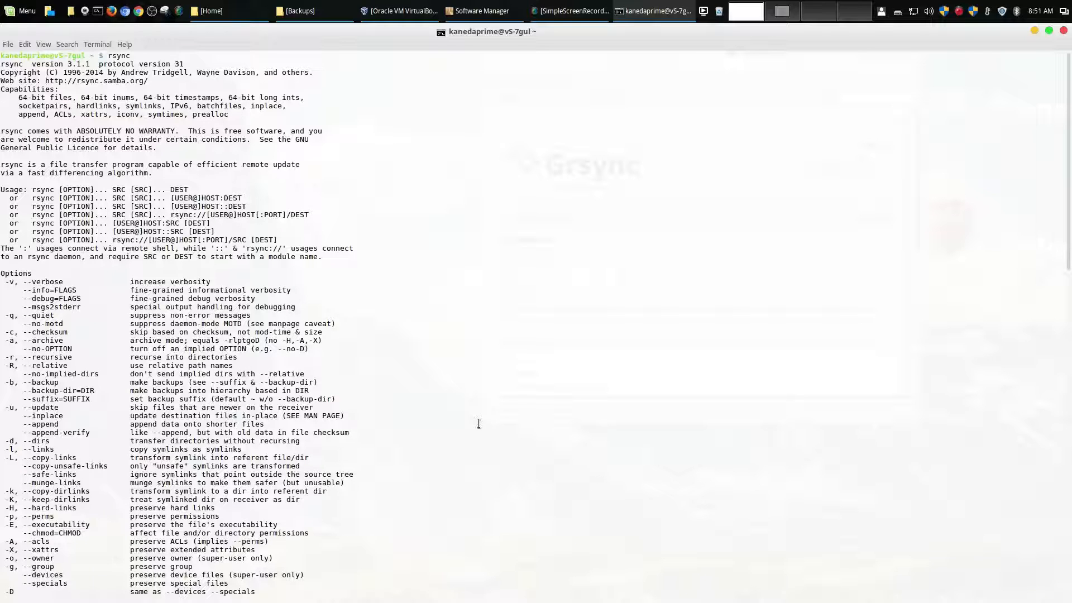
{"action": "scroll", "coordinate": [78, 397], "scroll_direction": "down", "scroll_amount": 12}
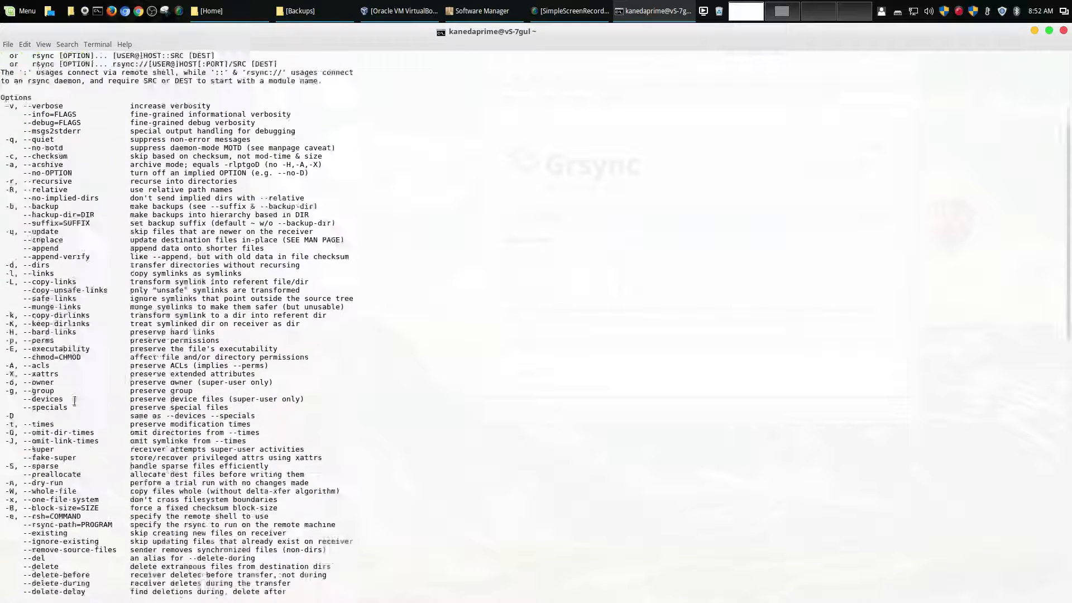
{"action": "scroll", "coordinate": [346, 438], "scroll_direction": "down", "scroll_amount": 20}
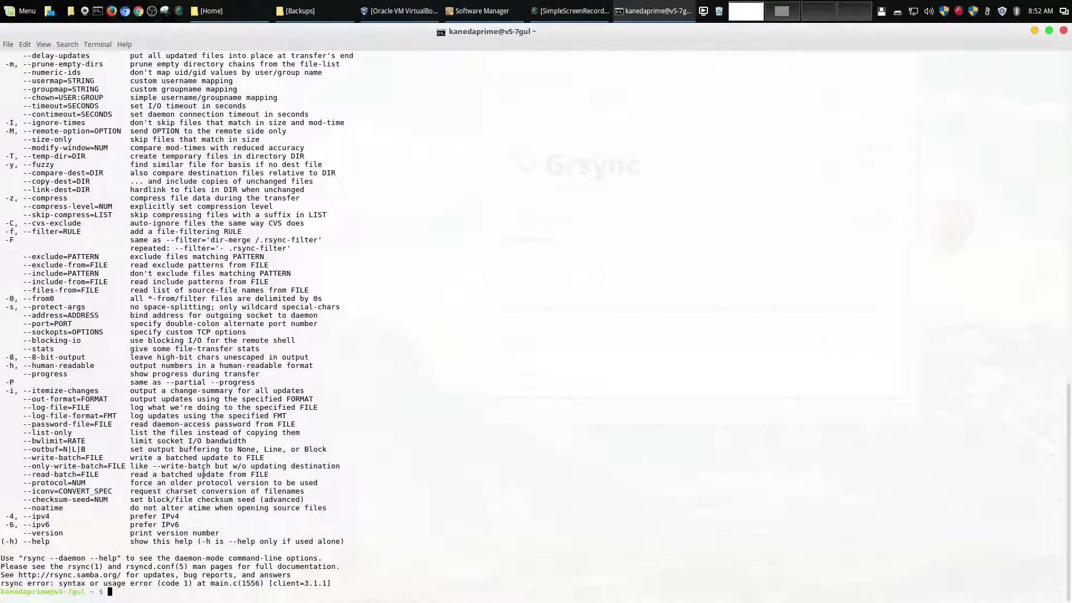
{"action": "scroll", "coordinate": [211, 432], "scroll_direction": "up", "scroll_amount": 9}
{"action": "scroll", "coordinate": [210, 432], "scroll_direction": "down", "scroll_amount": 9}
{"action": "scroll", "coordinate": [221, 558], "scroll_direction": "up", "scroll_amount": 20}
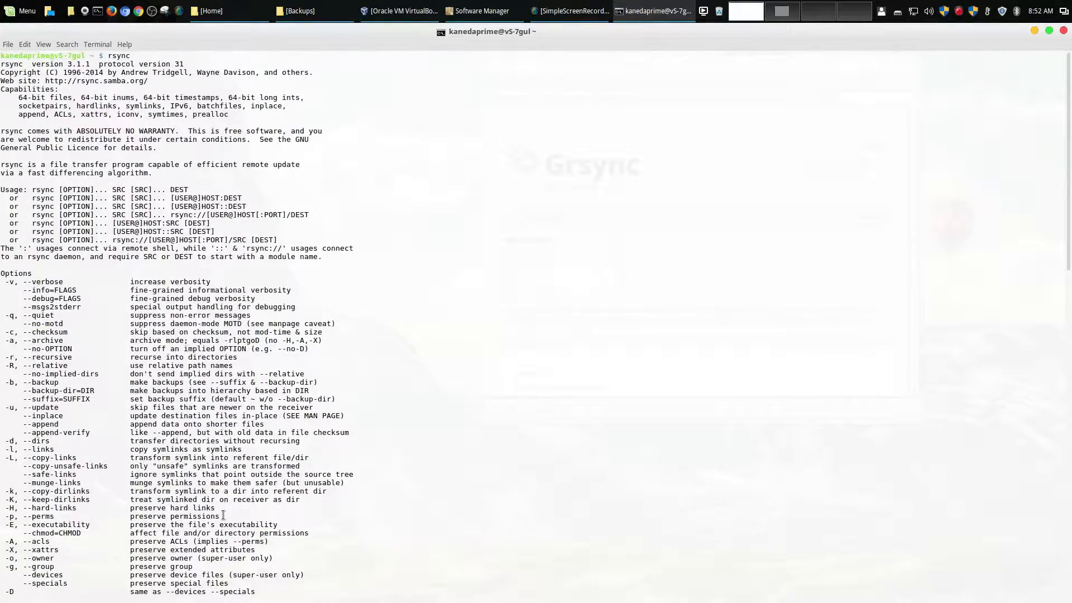
{"action": "scroll", "coordinate": [449, 535], "scroll_direction": "down", "scroll_amount": 20}
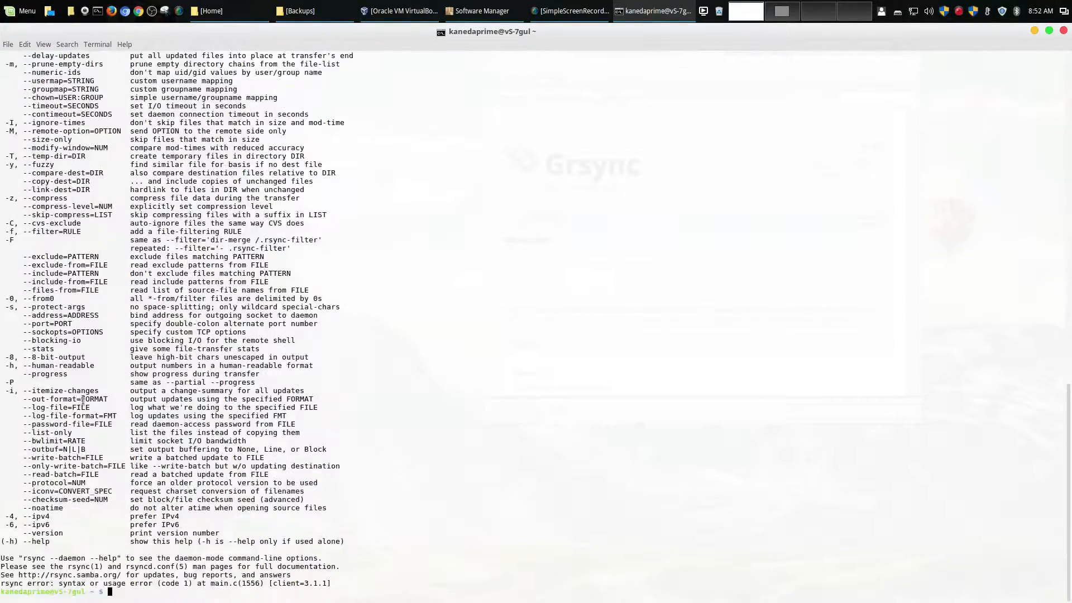
{"action": "scroll", "coordinate": [463, 389], "scroll_direction": "up", "scroll_amount": 20}
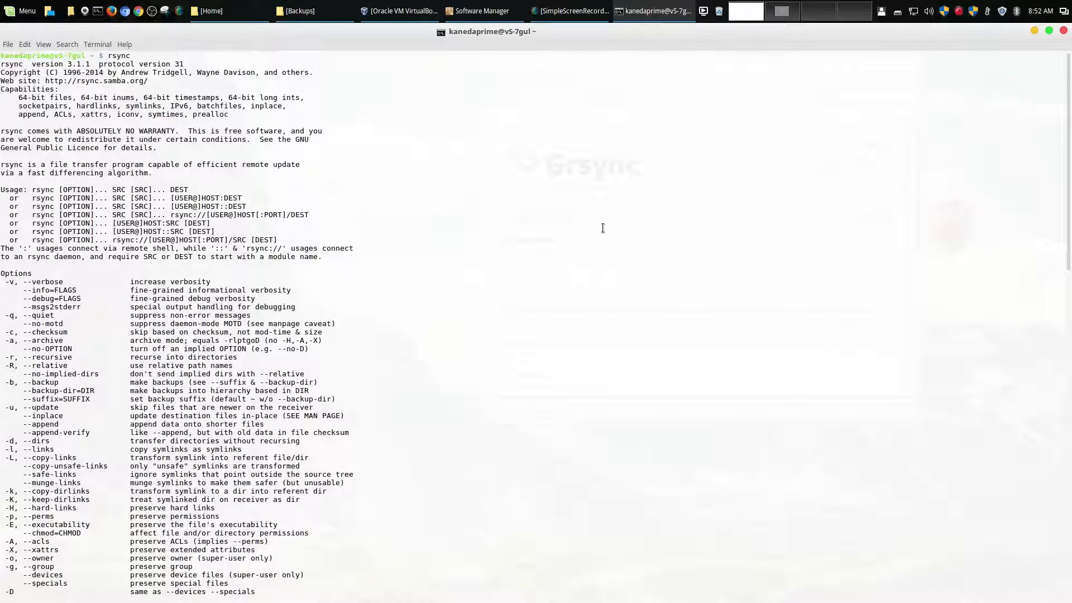
{"action": "left_click", "coordinate": [1049, 31]}
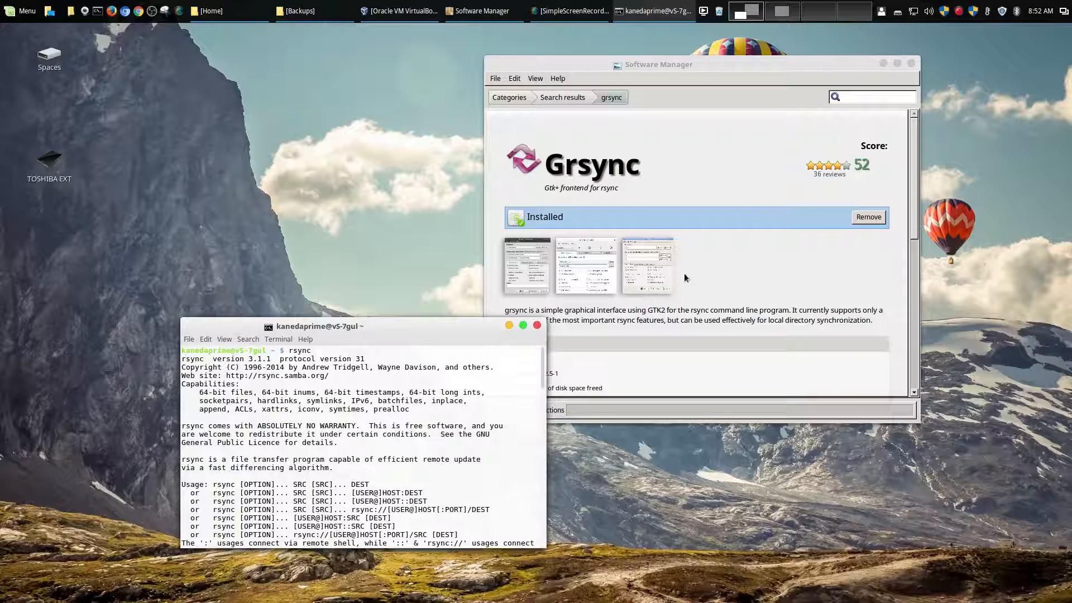
Move the terminal clear of the Software Manager window and minimize both windows.
{"action": "left_click_drag", "start_coordinate": [473, 330], "coordinate": [351, 315]}
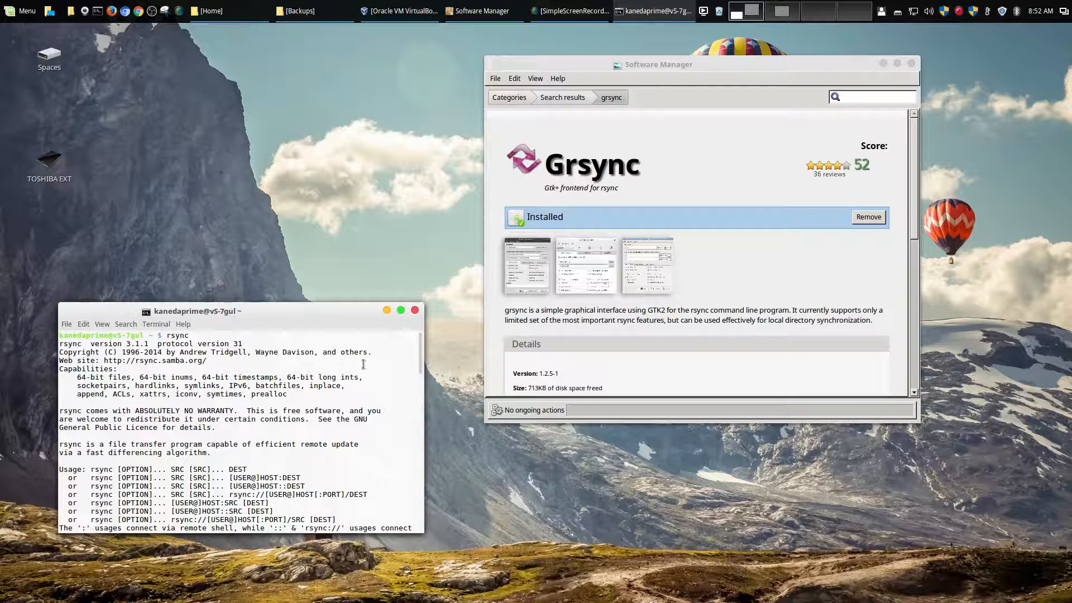
{"action": "scroll", "coordinate": [196, 435], "scroll_direction": "down", "scroll_amount": 4}
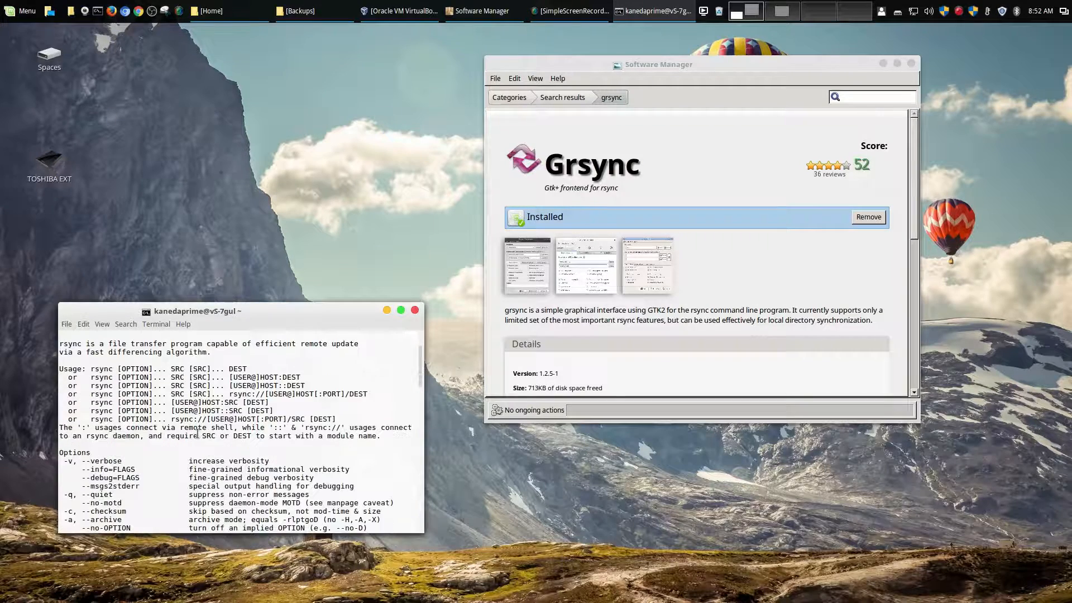
{"action": "scroll", "coordinate": [196, 435], "scroll_direction": "up", "scroll_amount": 4}
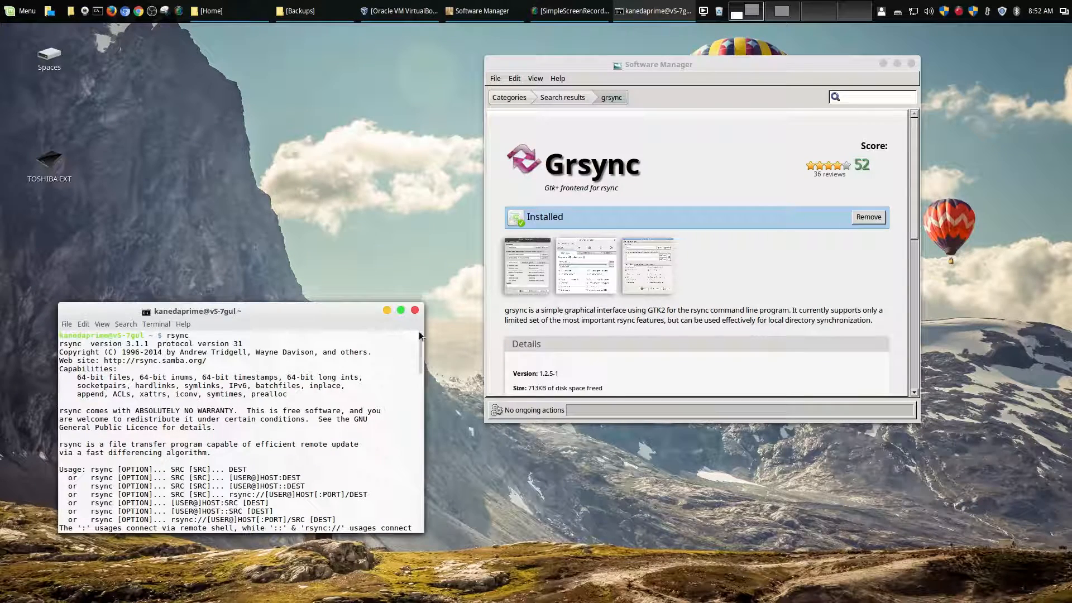
{"action": "left_click", "coordinate": [387, 310]}
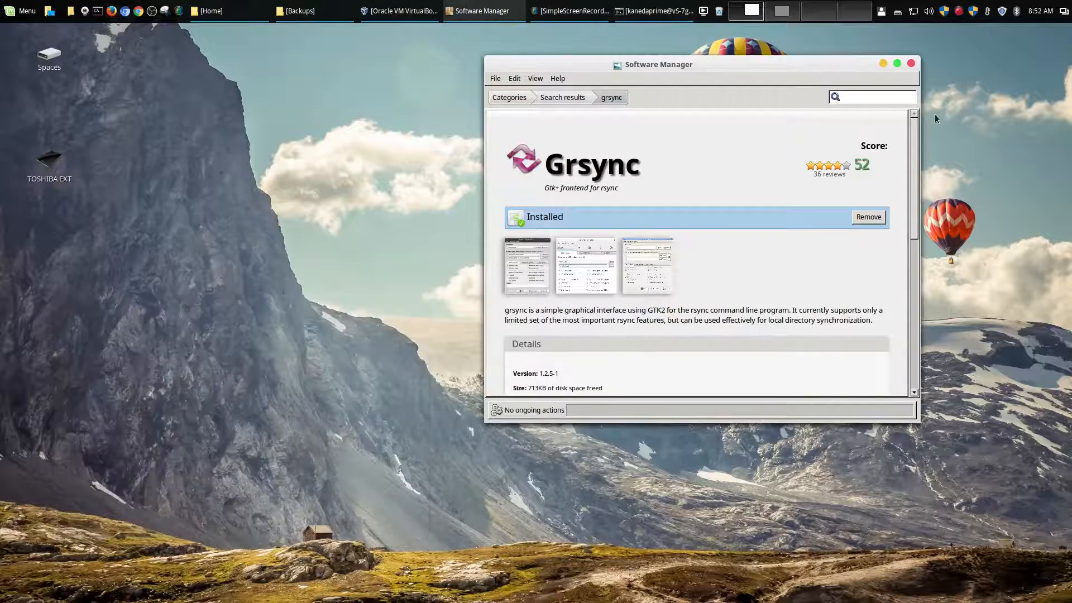
{"action": "left_click", "coordinate": [883, 64]}
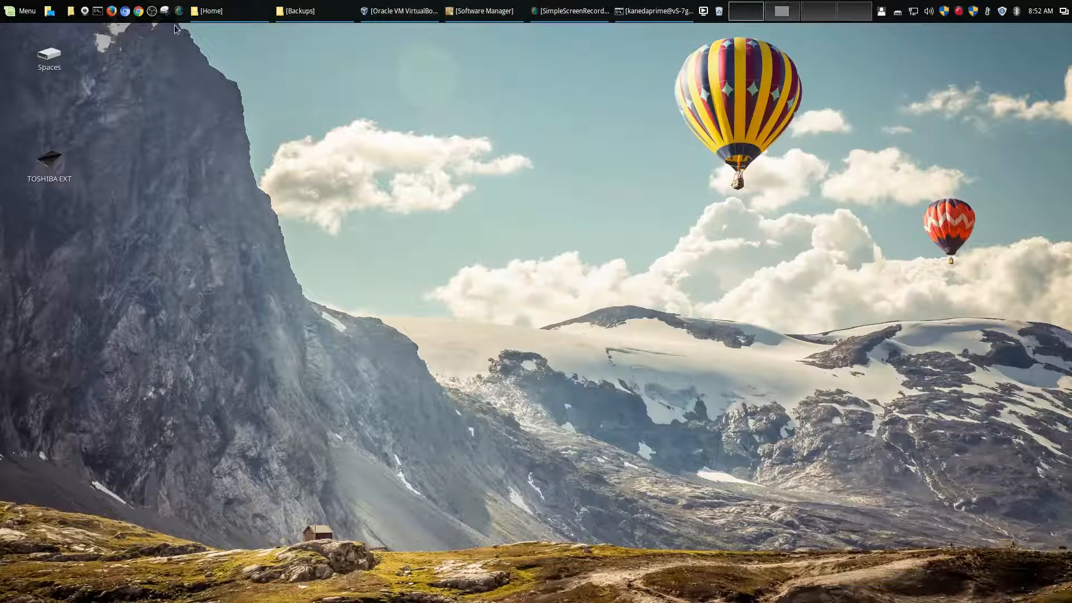
Launch Grsync from the administration programs and move its window clear of the screen's corner.
{"action": "left_click", "coordinate": [23, 11]}
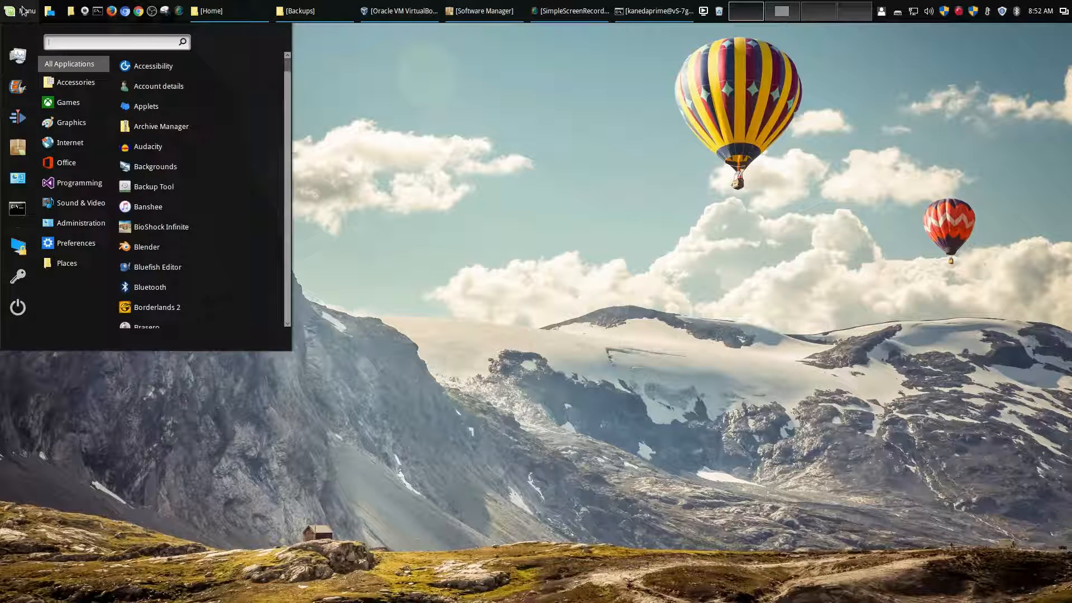
{"action": "mouse_move", "coordinate": [86, 225]}
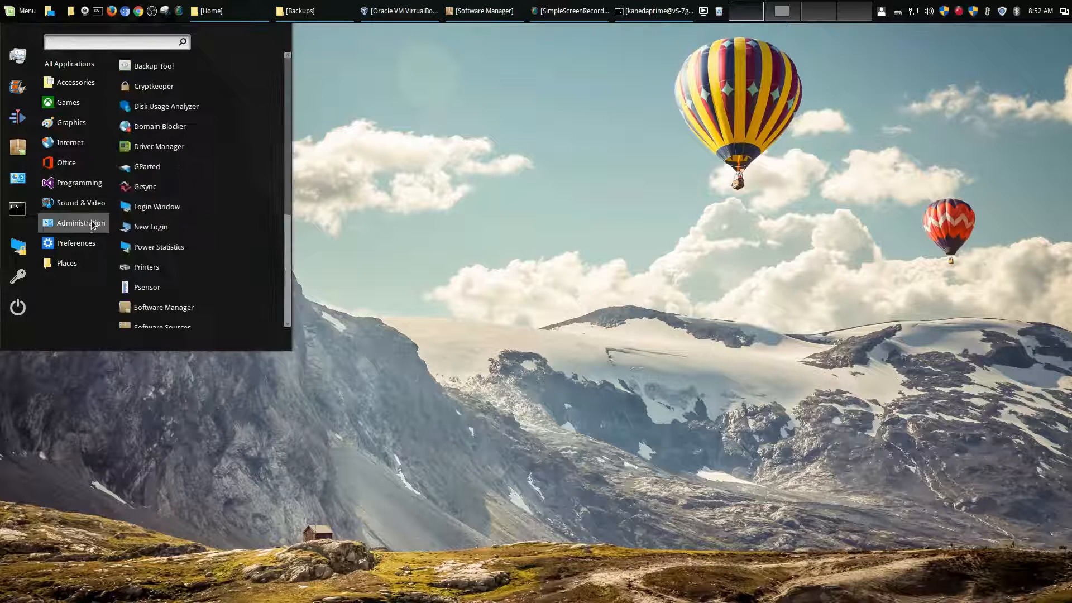
{"action": "left_click", "coordinate": [162, 186]}
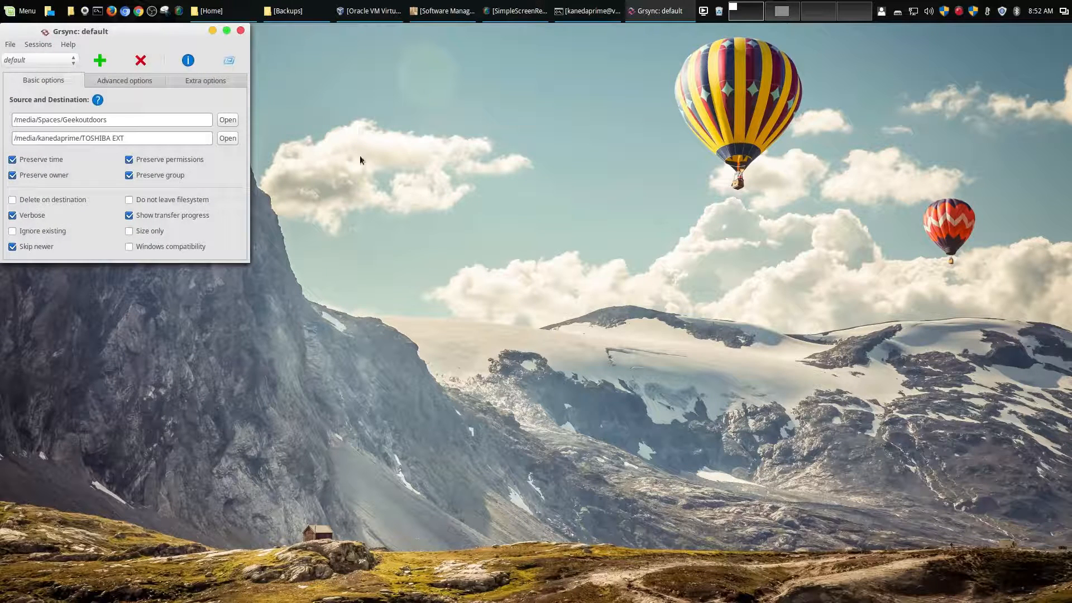
{"action": "left_click_drag", "start_coordinate": [122, 32], "coordinate": [189, 136]}
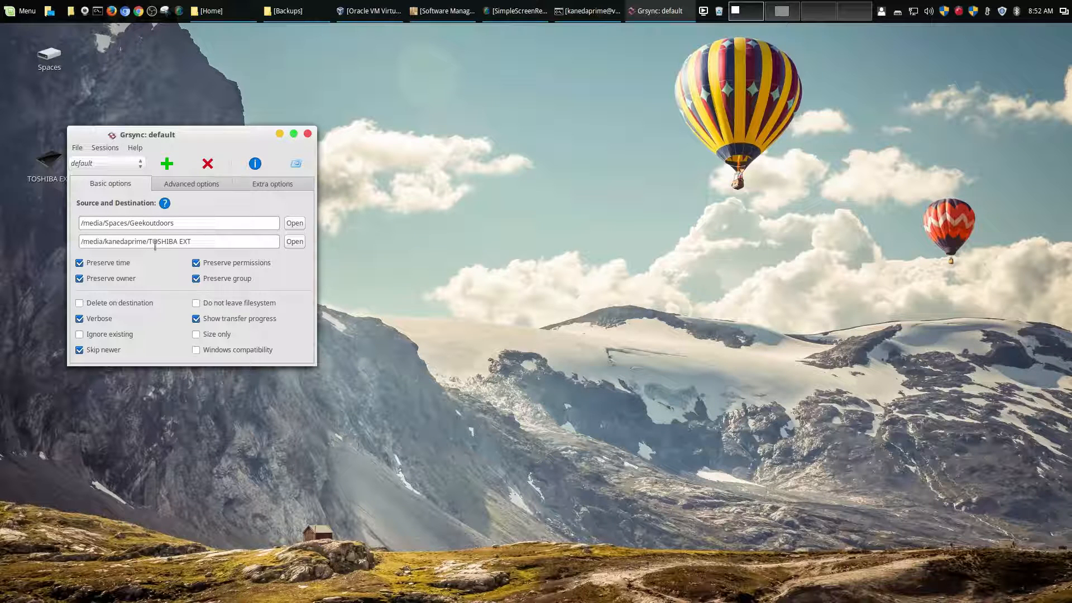
Show the Geekoutdoors folder on the Spaces drive and look through its episode folders down to the newest ones.
{"action": "left_click", "coordinate": [219, 20]}
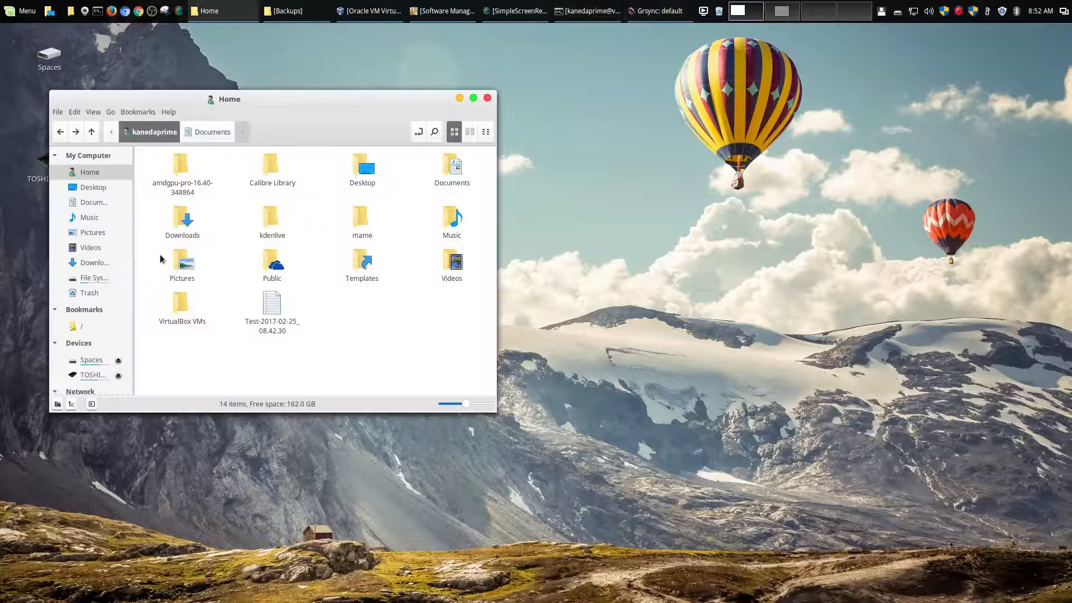
{"action": "left_click", "coordinate": [97, 361]}
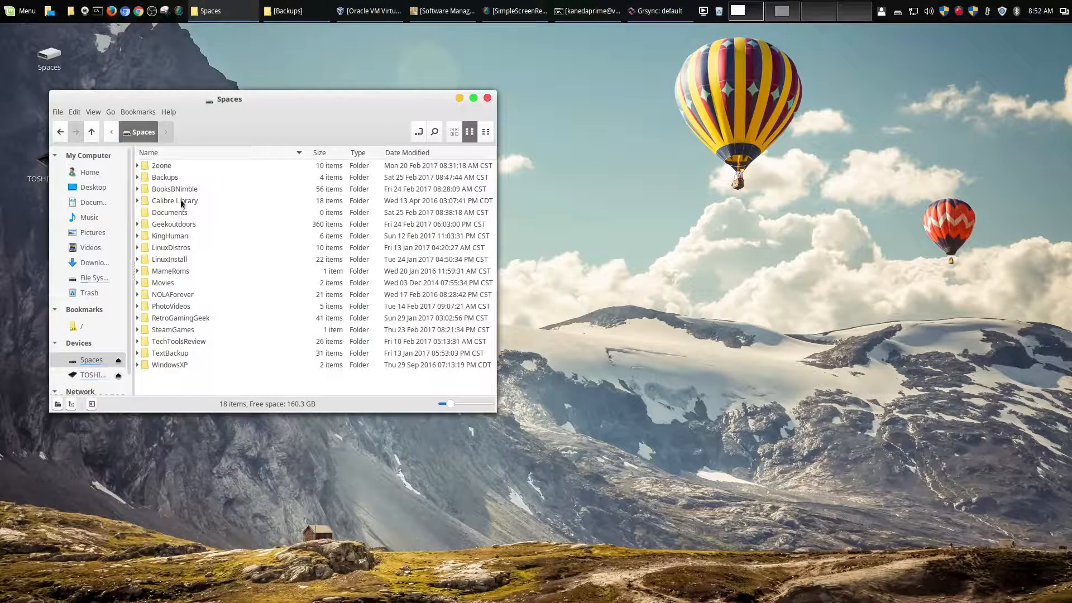
{"action": "double_click", "coordinate": [169, 230]}
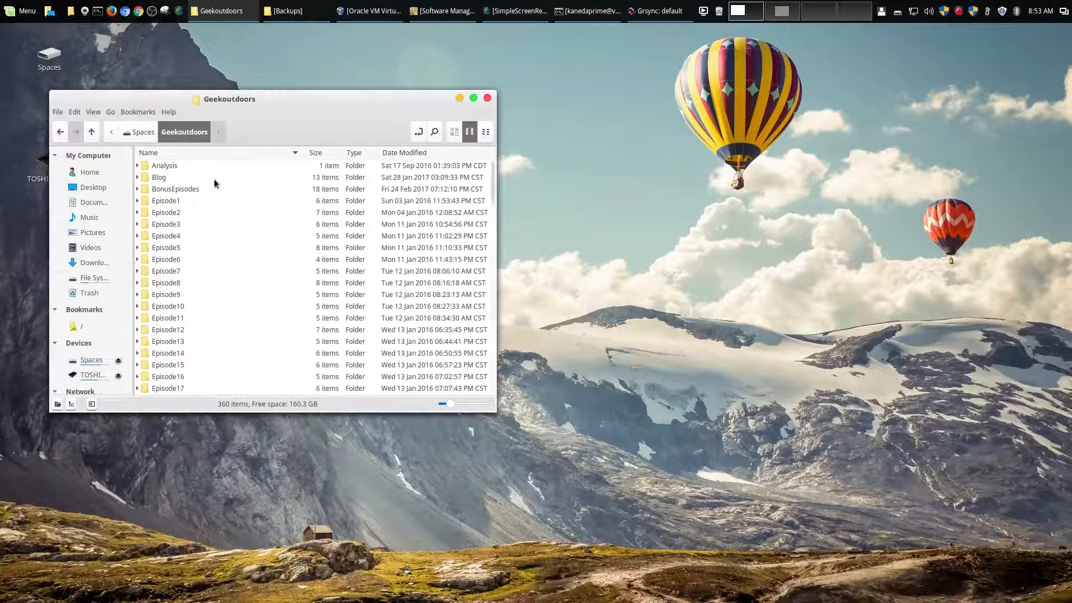
{"action": "scroll", "coordinate": [339, 245], "scroll_direction": "down", "scroll_amount": 8}
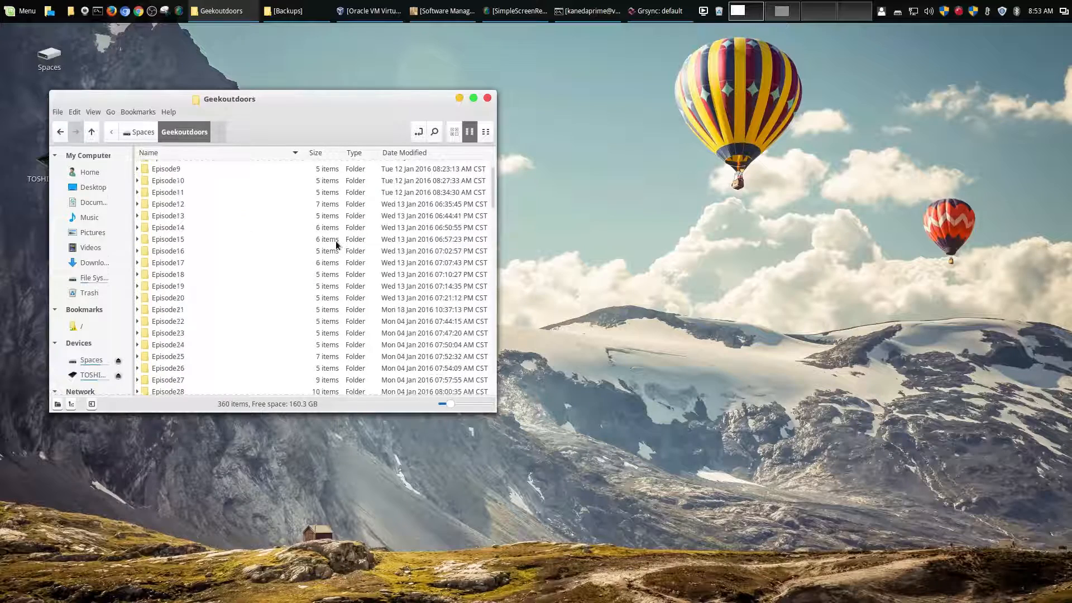
{"action": "left_click_drag", "start_coordinate": [494, 209], "coordinate": [482, 367]}
{"action": "scroll", "coordinate": [481, 367], "scroll_direction": "up", "scroll_amount": 2}
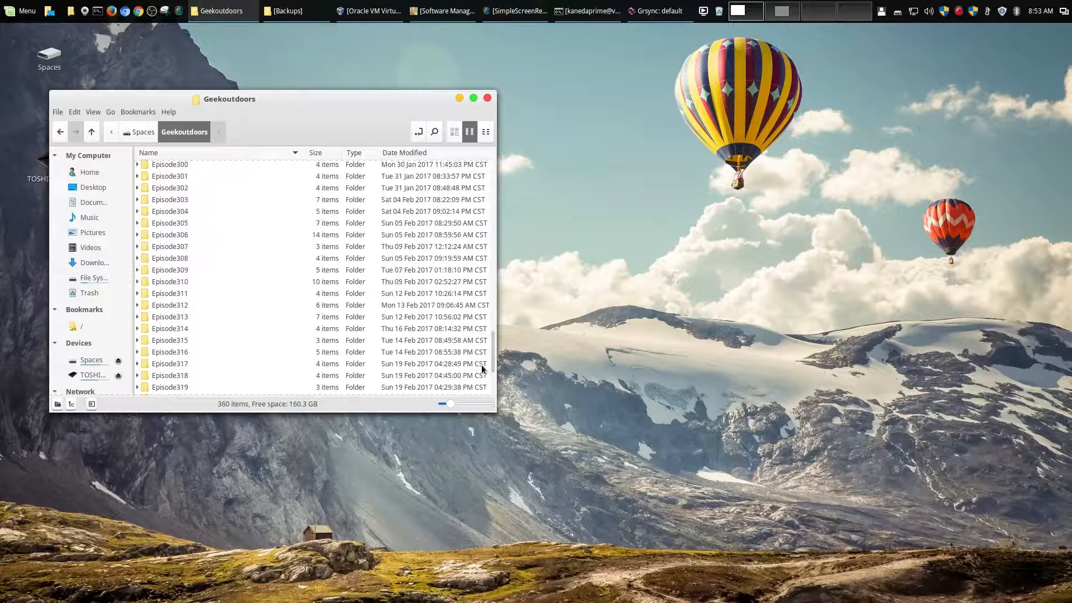
Show the Geekoutdoors folder on TOSHIBA EXT in the second file window, place it alongside, and compare the episode folders.
{"action": "left_click", "coordinate": [313, 16]}
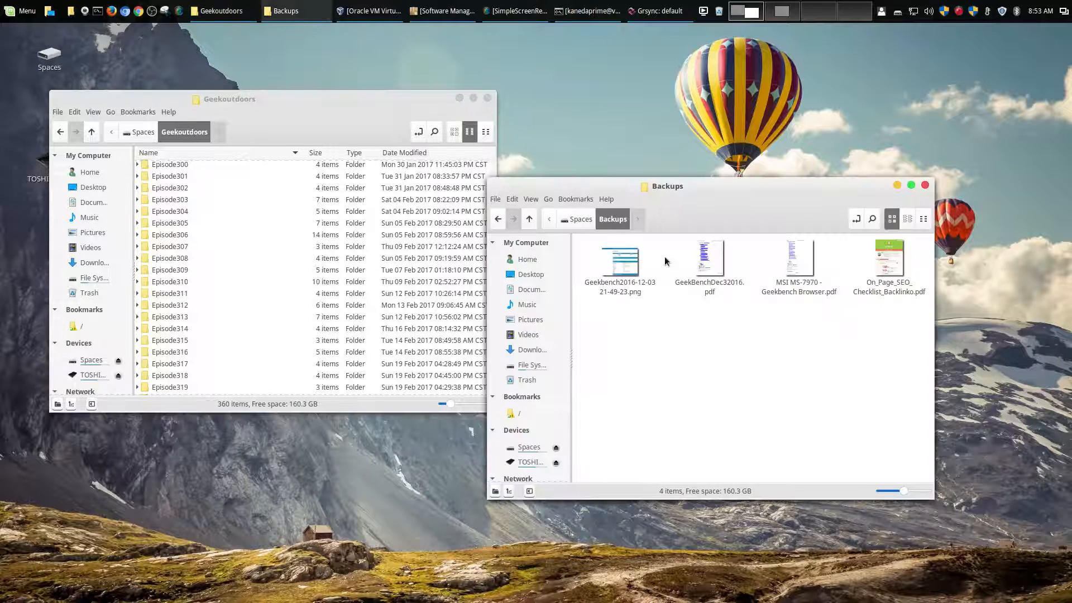
{"action": "left_click", "coordinate": [528, 461]}
{"action": "double_click", "coordinate": [709, 294]}
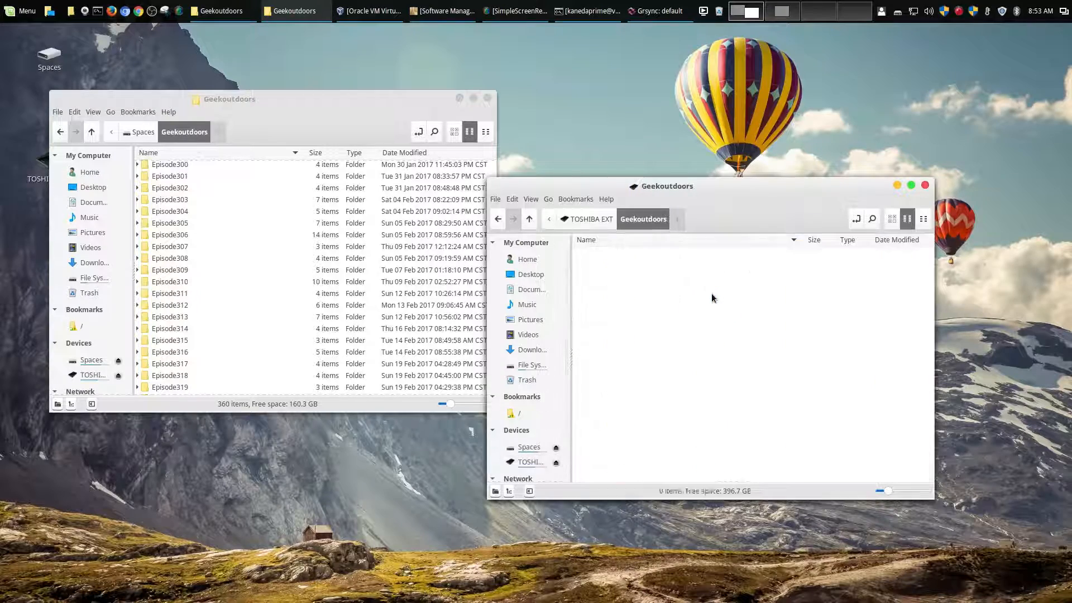
{"action": "left_click_drag", "start_coordinate": [679, 194], "coordinate": [721, 112]}
{"action": "left_click_drag", "start_coordinate": [973, 196], "coordinate": [973, 369]}
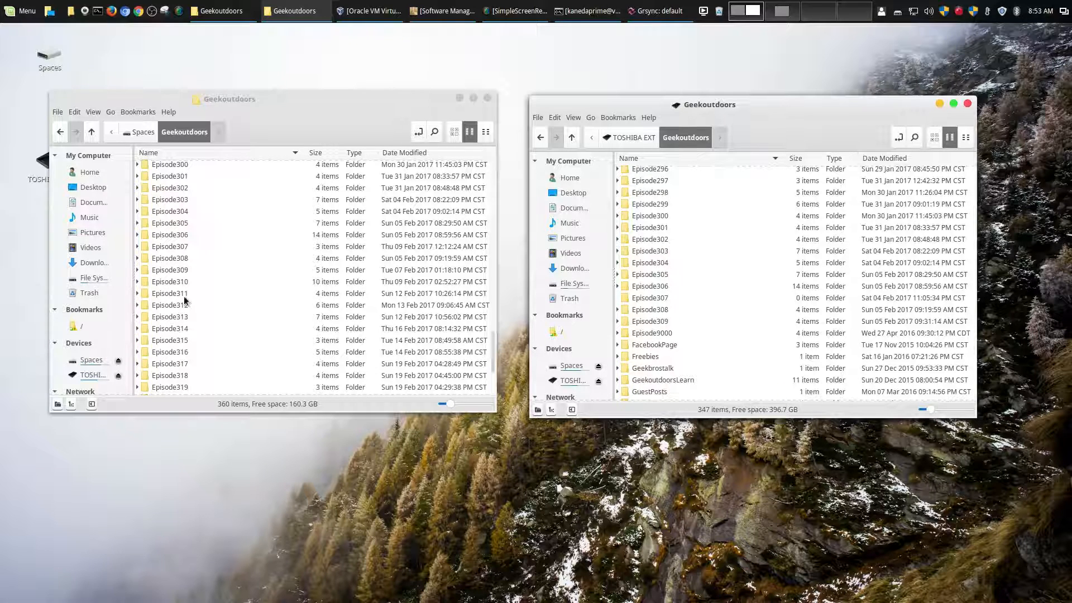
{"action": "scroll", "coordinate": [187, 301], "scroll_direction": "down", "scroll_amount": 1}
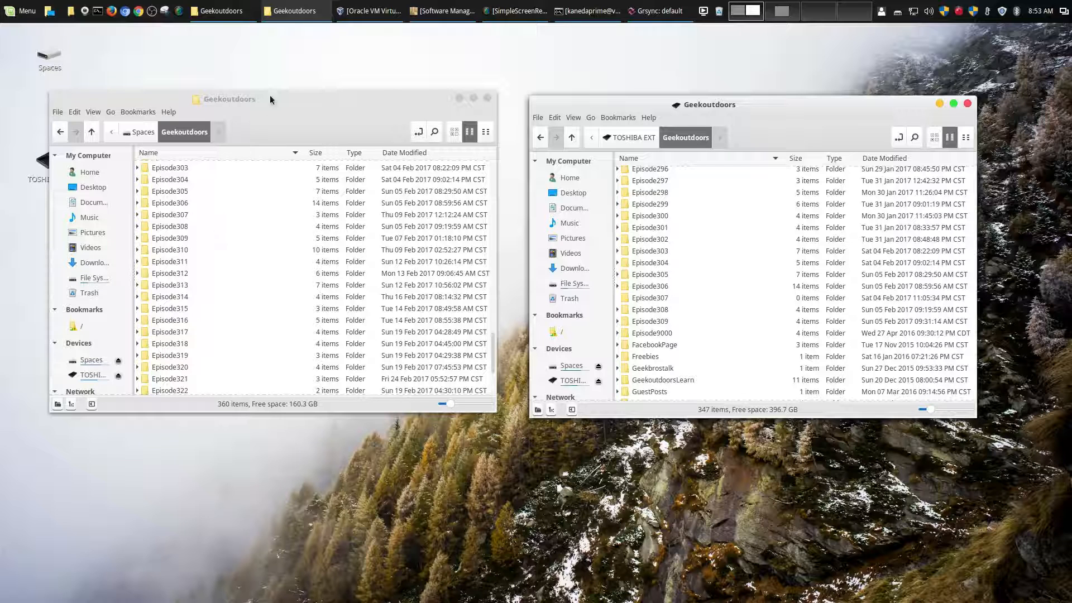
Arrange the two Geekoutdoors windows side by side low on the screen with the Grsync window centred above them.
{"action": "left_click_drag", "start_coordinate": [307, 95], "coordinate": [318, 115]}
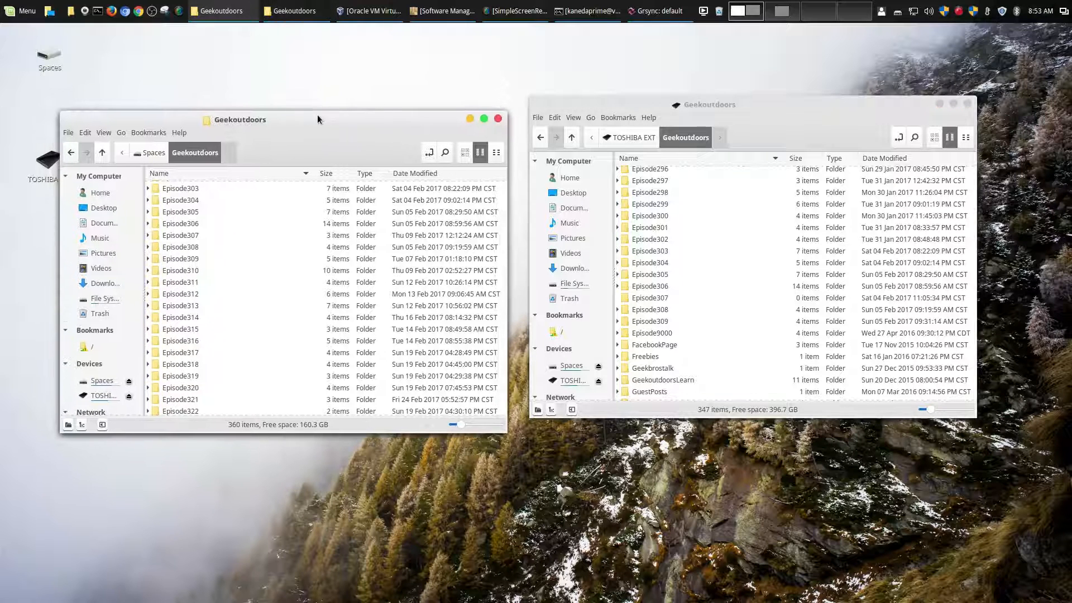
{"action": "left_click", "coordinate": [659, 11]}
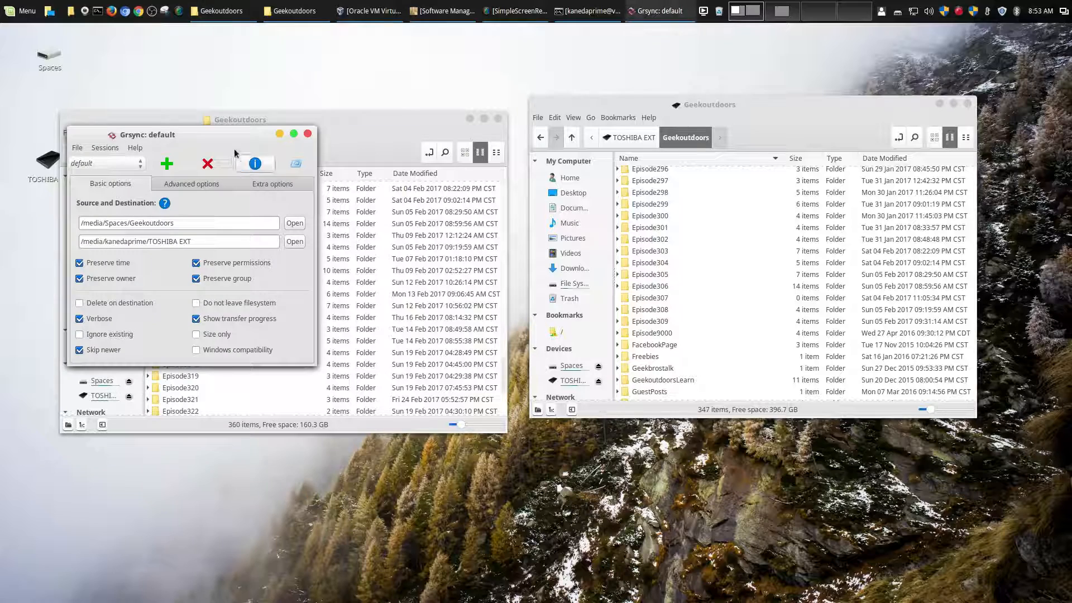
{"action": "left_click_drag", "start_coordinate": [224, 133], "coordinate": [274, 63]}
{"action": "left_click", "coordinate": [436, 119]}
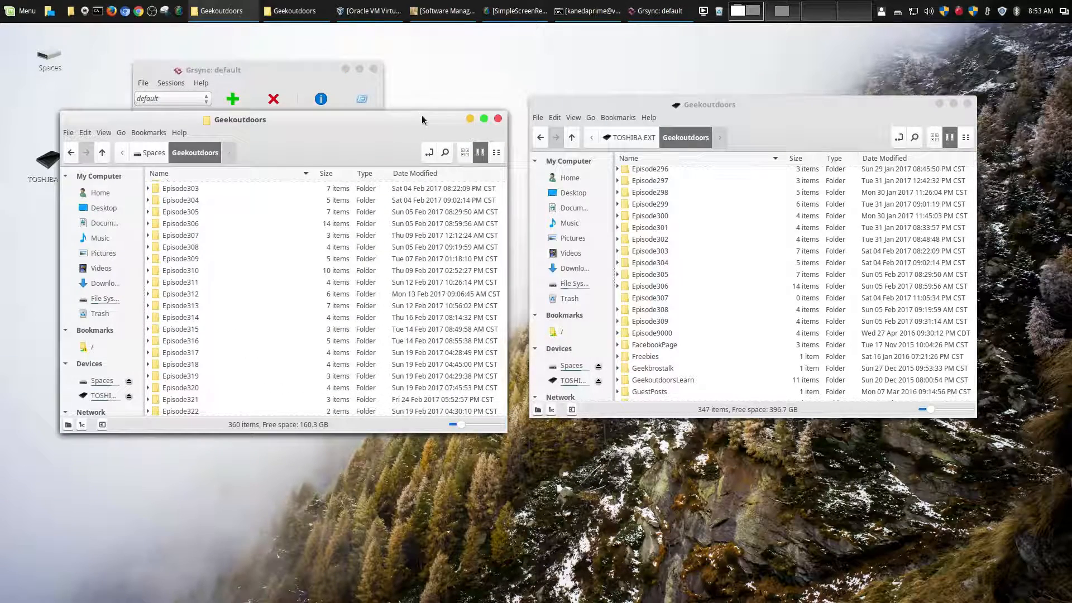
{"action": "left_click_drag", "start_coordinate": [421, 115], "coordinate": [373, 281]}
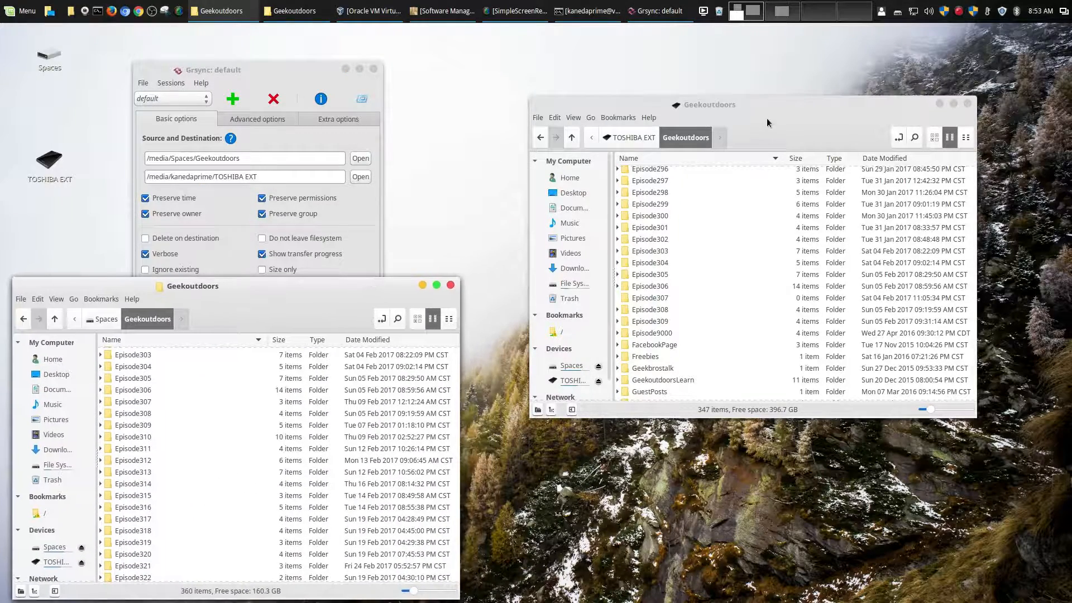
{"action": "left_click_drag", "start_coordinate": [767, 122], "coordinate": [820, 302]}
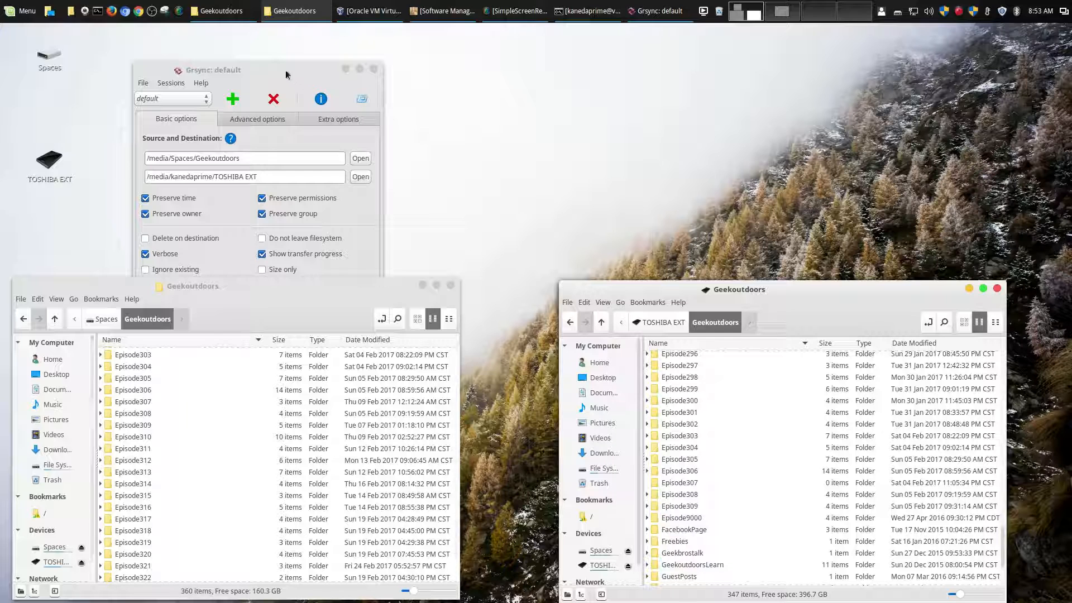
{"action": "left_click_drag", "start_coordinate": [285, 75], "coordinate": [529, 43]}
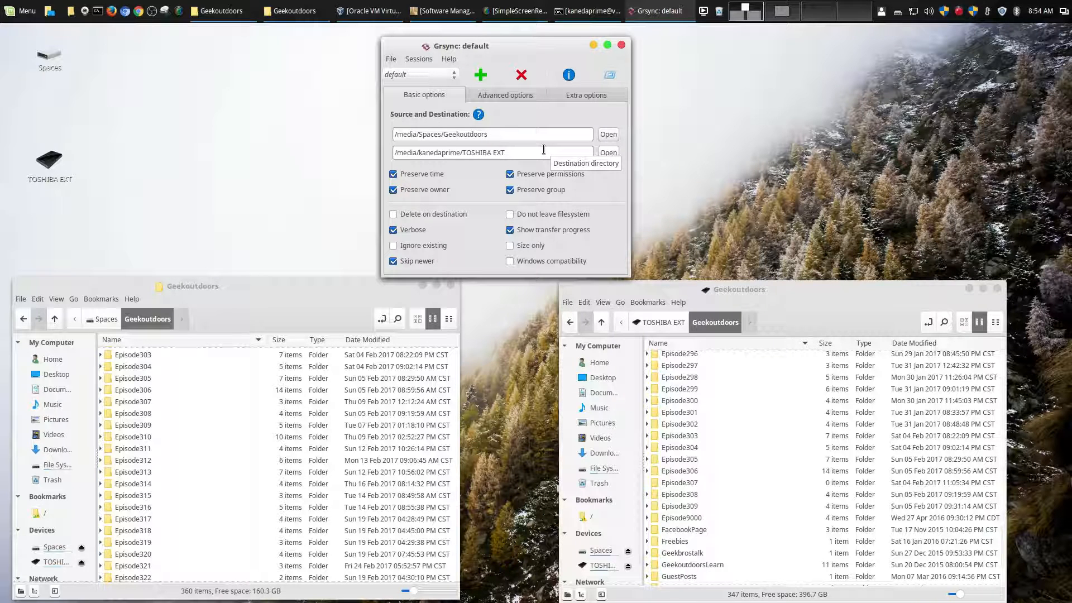
Set Grsync's destination to the Geekoutdoors folder on TOSHIBA EXT and add a trailing slash to the path.
{"action": "left_click", "coordinate": [615, 154]}
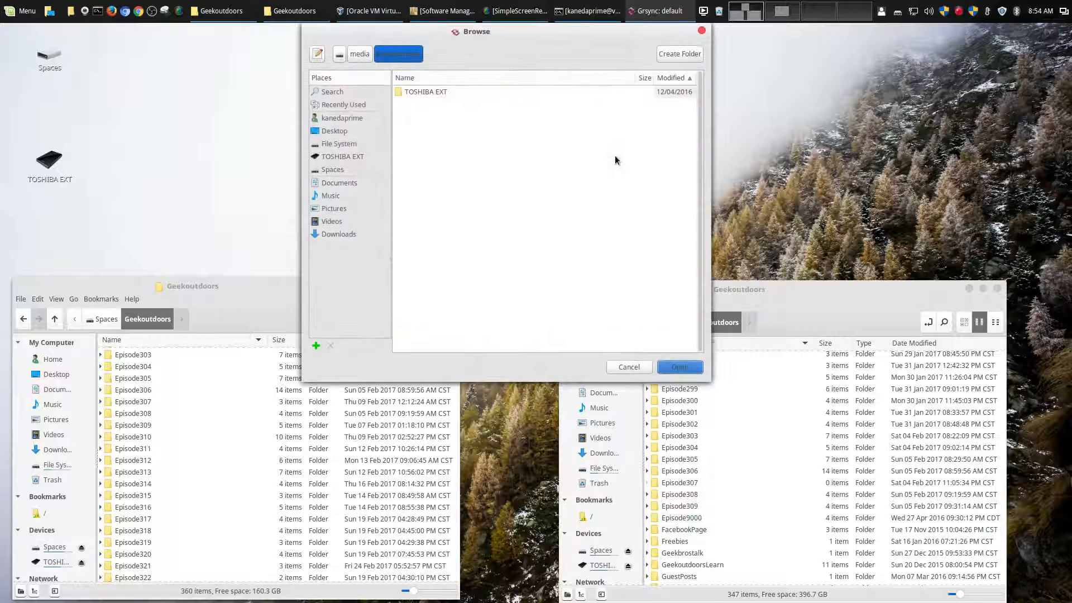
{"action": "double_click", "coordinate": [426, 93]}
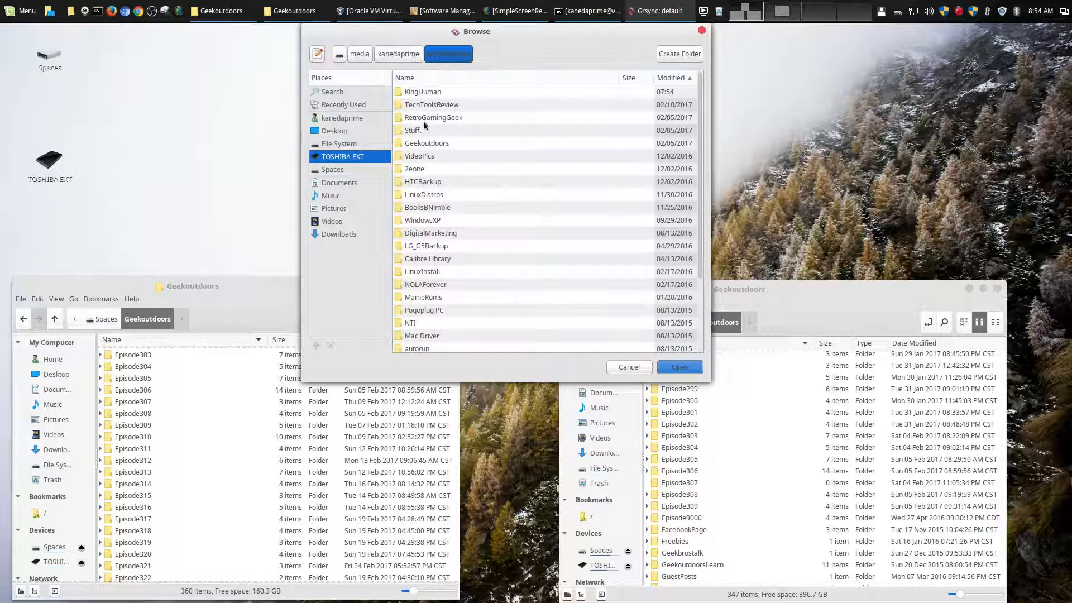
{"action": "double_click", "coordinate": [424, 144]}
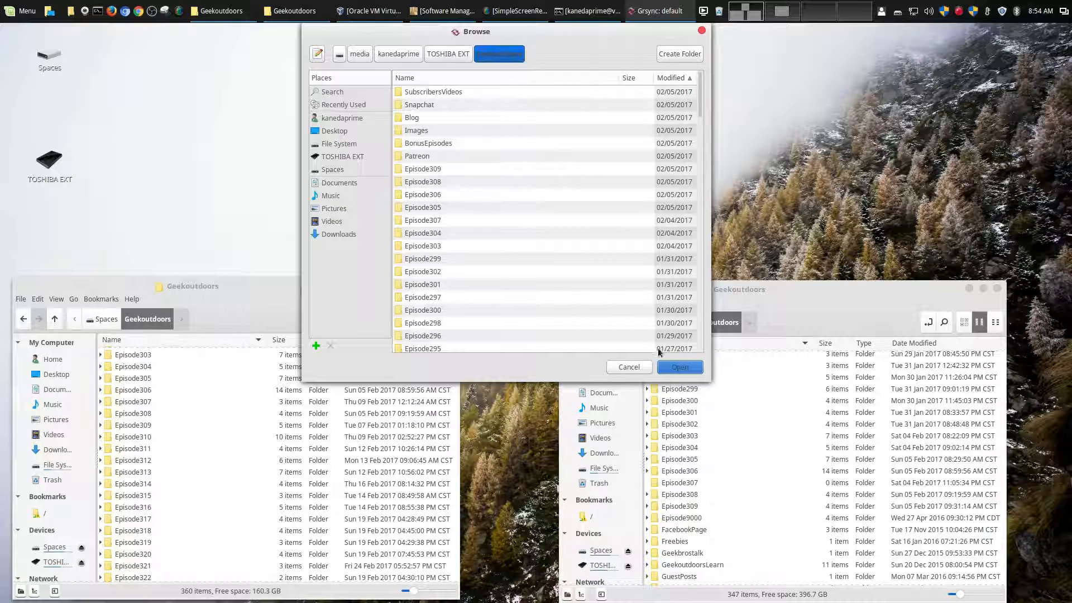
{"action": "left_click", "coordinate": [682, 369]}
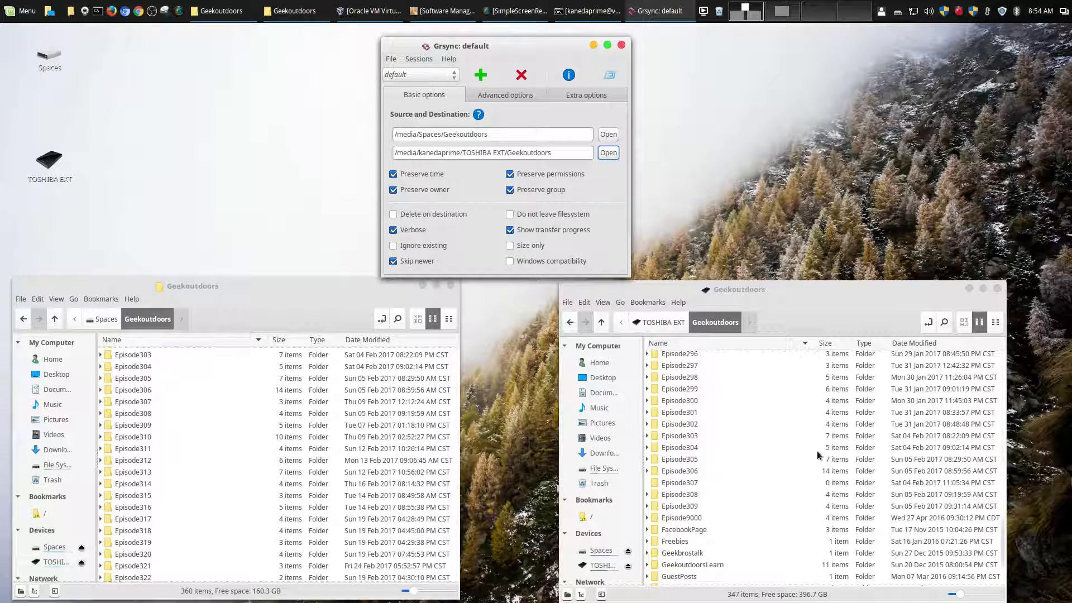
{"action": "scroll", "coordinate": [678, 354], "scroll_direction": "up", "scroll_amount": 8}
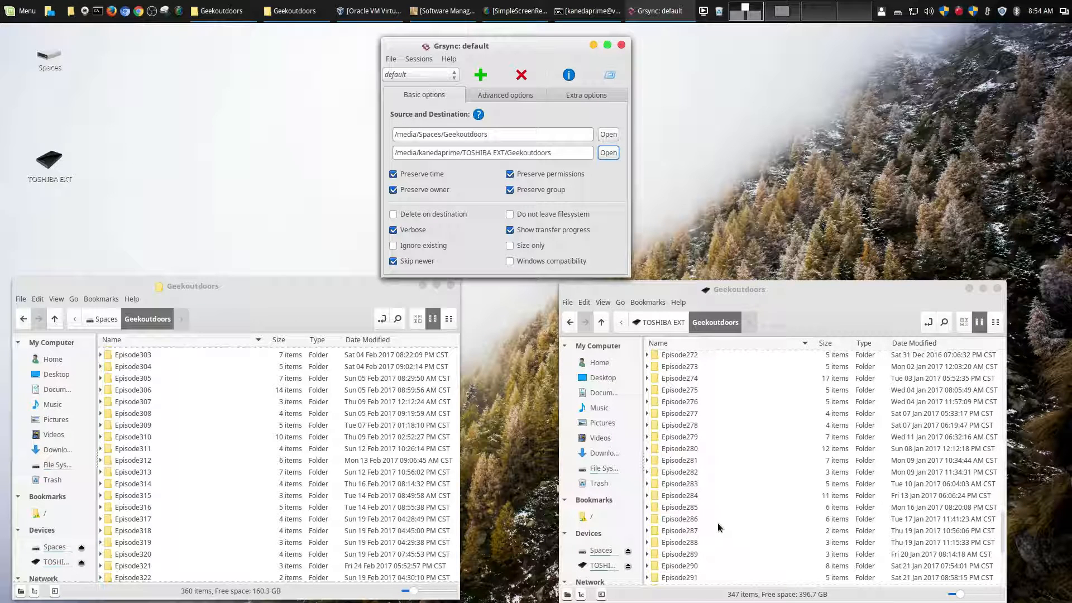
{"action": "left_click", "coordinate": [557, 151]}
{"action": "type", "text": "/"}
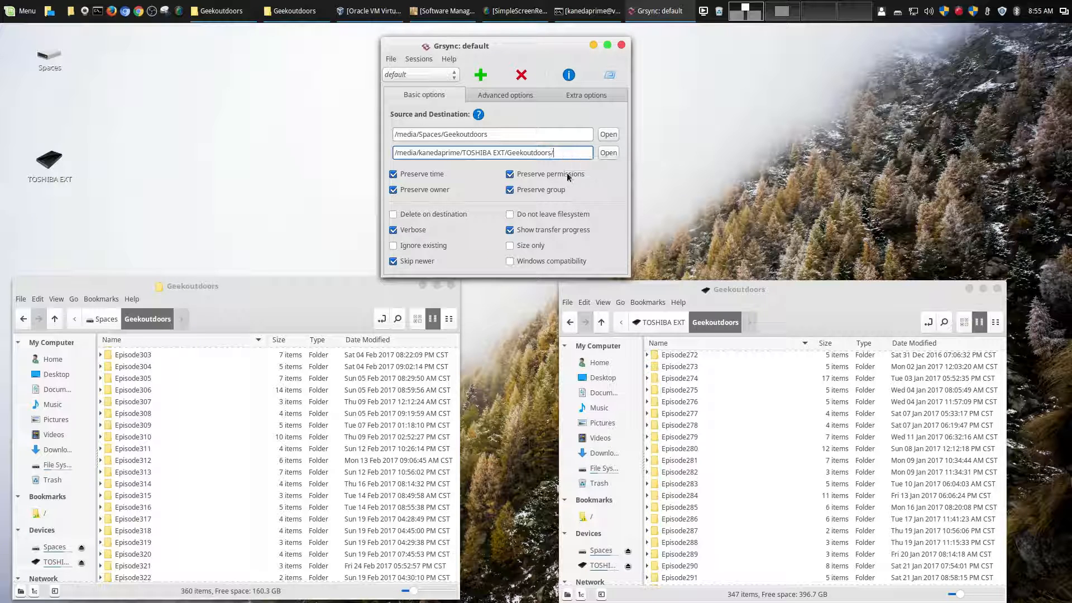
Set Grsync's destination to the top level of the TOSHIBA EXT drive.
{"action": "left_click", "coordinate": [611, 152]}
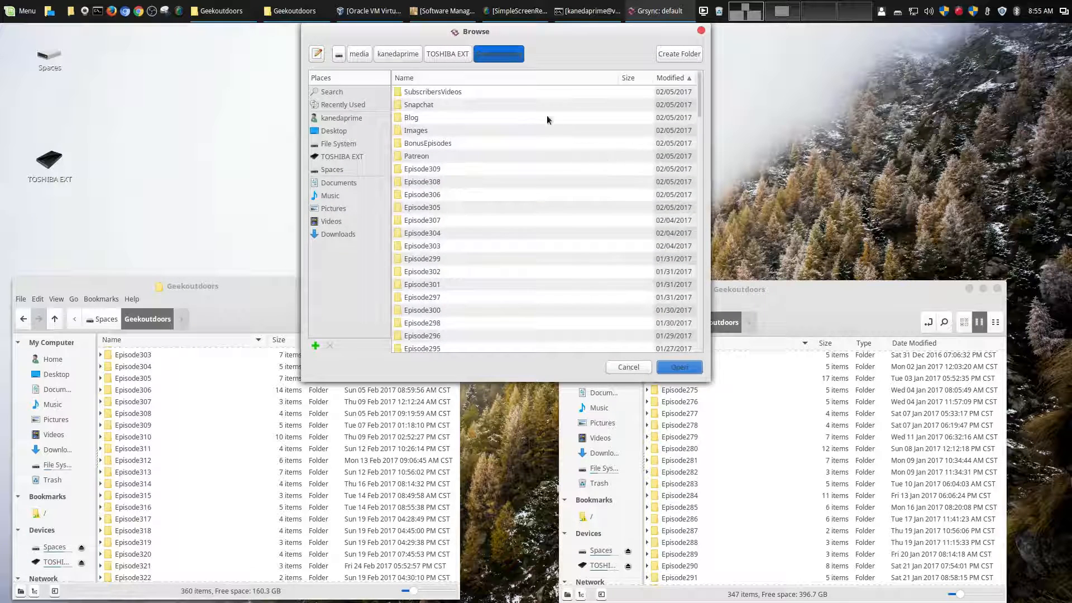
{"action": "left_click", "coordinate": [433, 57]}
{"action": "left_click", "coordinate": [678, 368]}
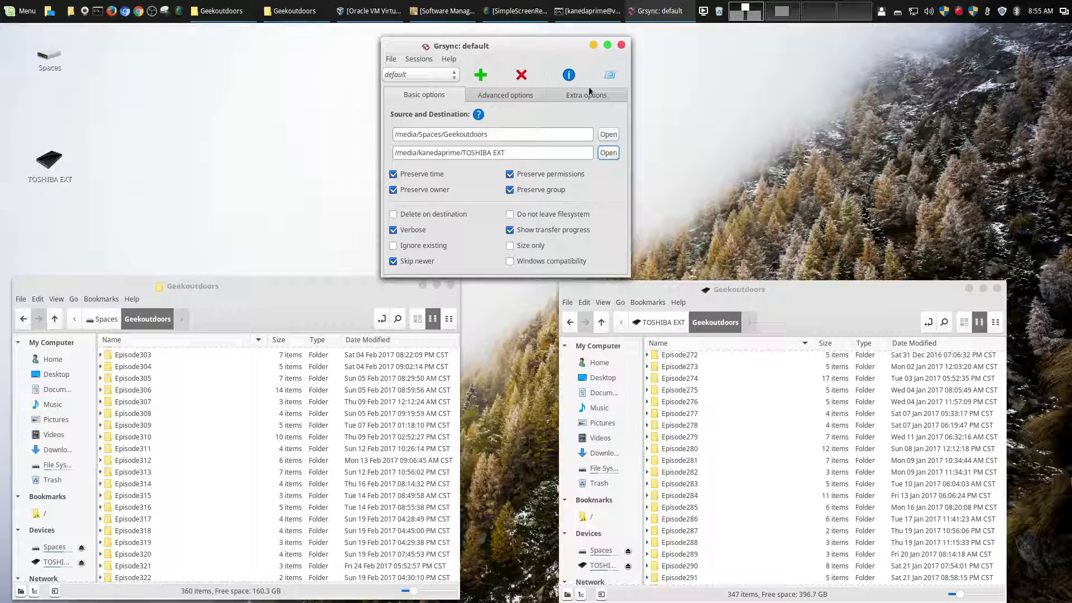
Review Grsync's advanced, extra and basic options, including the explanation of Size only.
{"action": "left_click", "coordinate": [535, 94]}
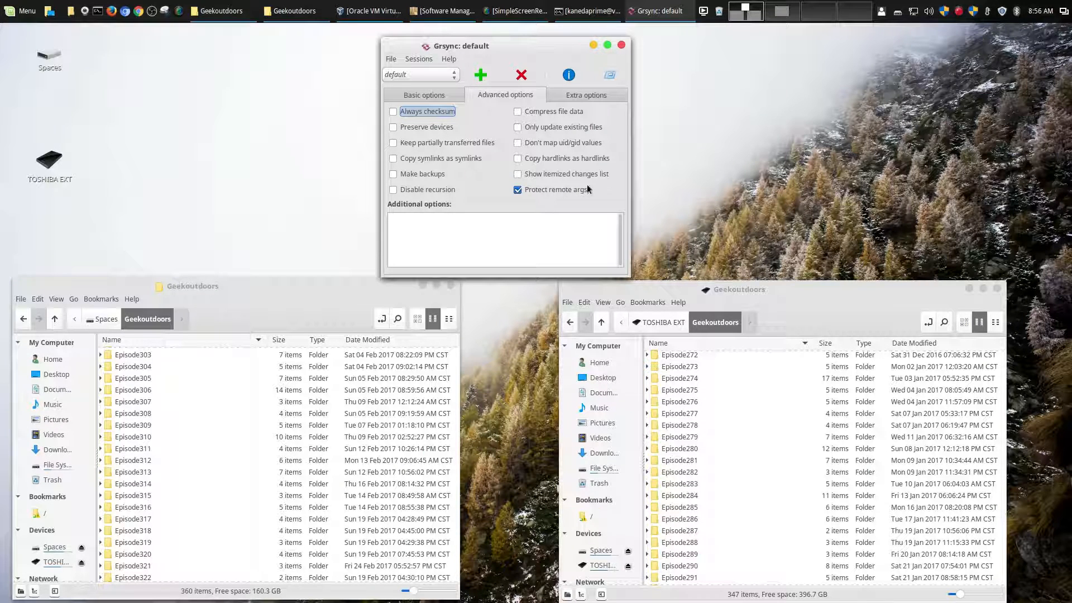
{"action": "left_click", "coordinate": [581, 96]}
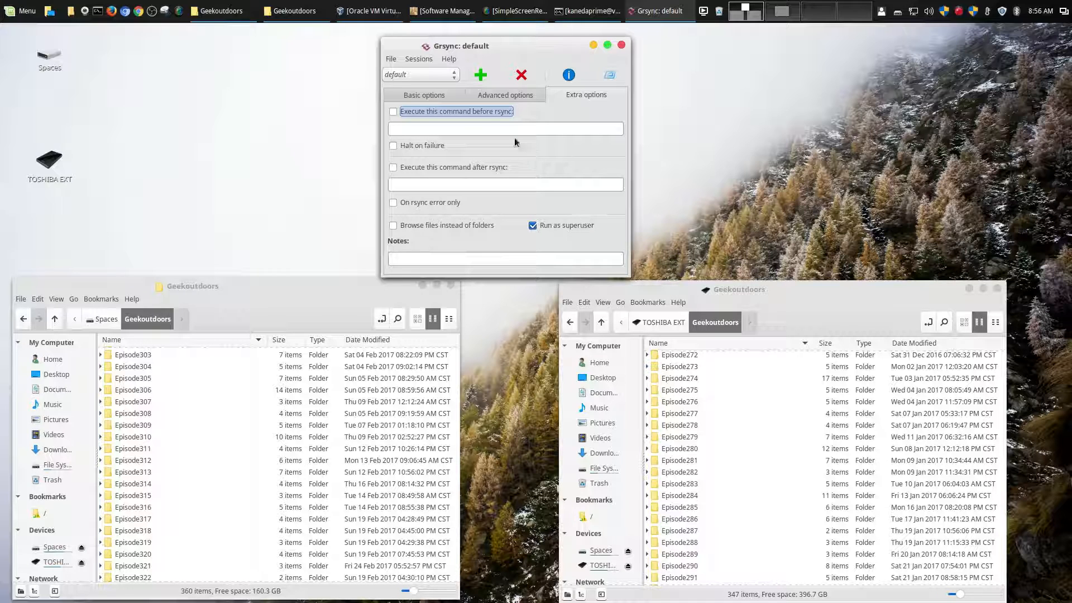
{"action": "left_click", "coordinate": [501, 95]}
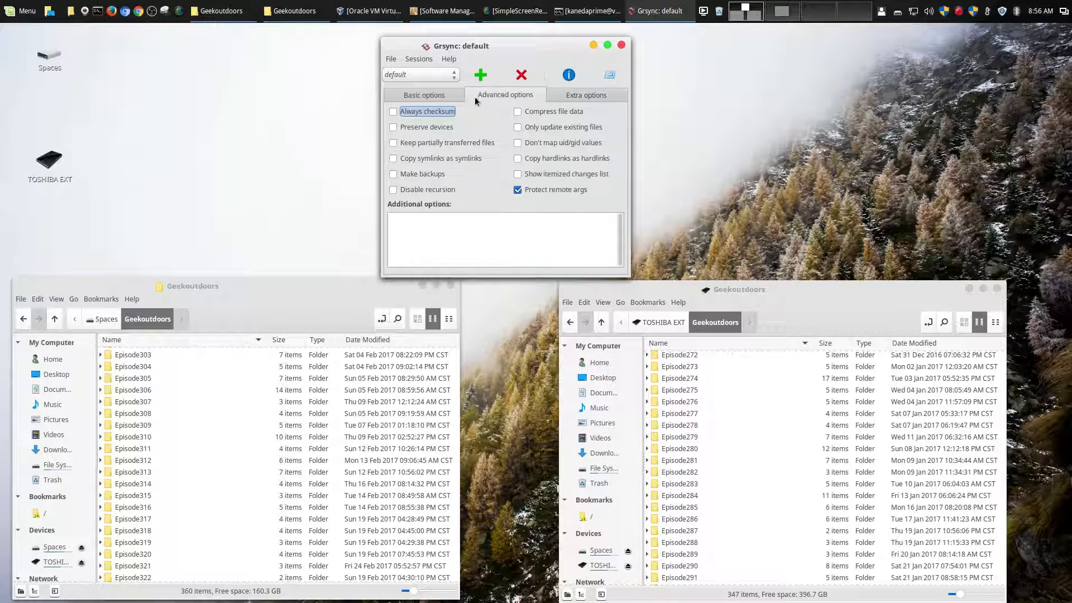
{"action": "left_click", "coordinate": [442, 99]}
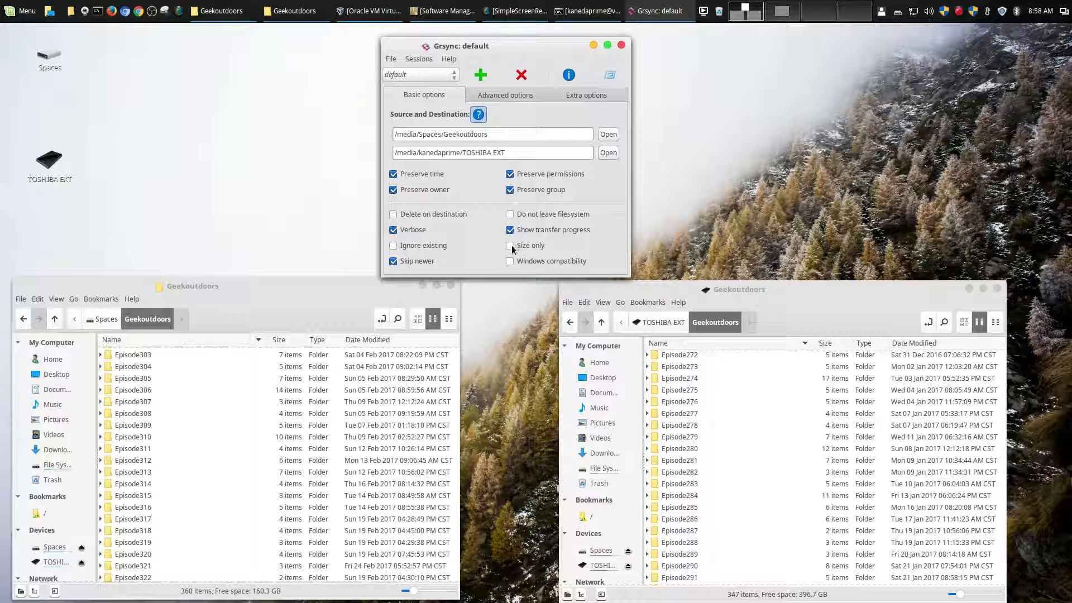
{"action": "mouse_move", "coordinate": [527, 243]}
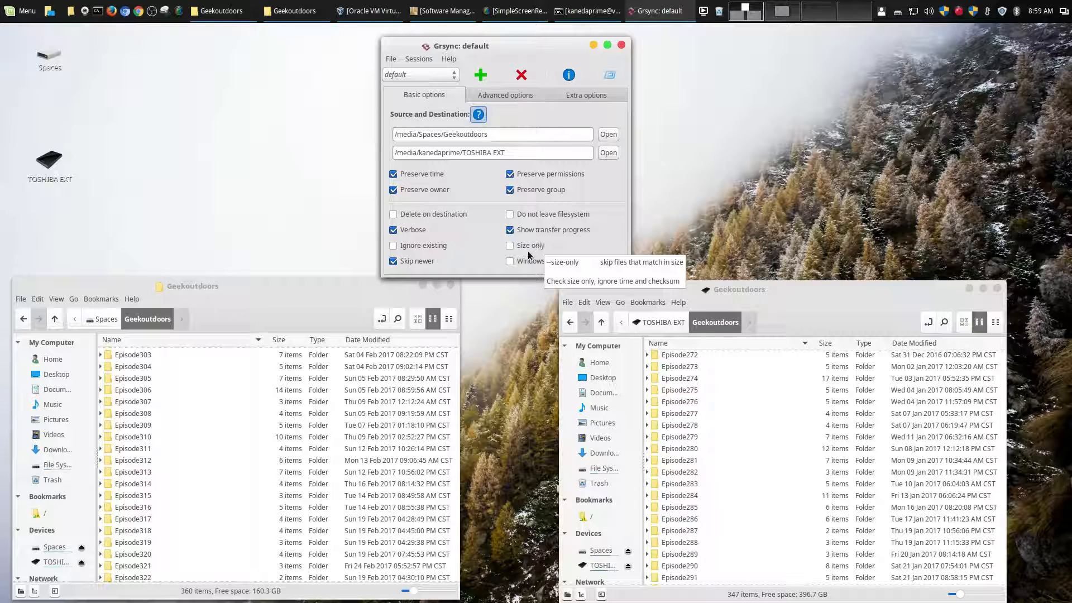
{"action": "mouse_move", "coordinate": [531, 266]}
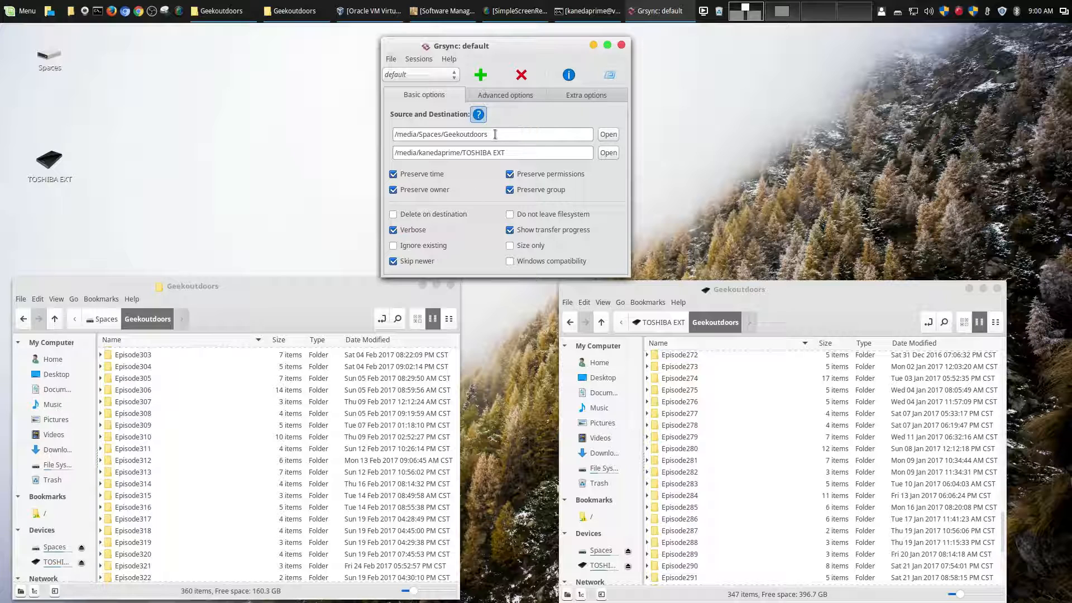
Run a simulation of the default Grsync session and authenticate as superuser with the account password.
{"action": "left_click", "coordinate": [567, 76]}
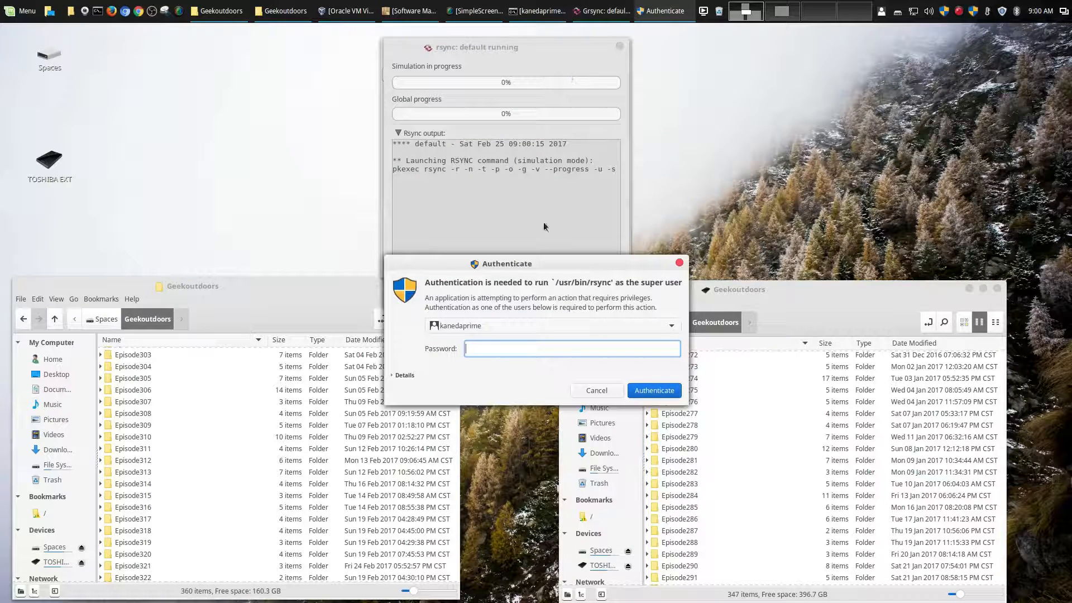
{"action": "type", "text": "•••••••"}
{"action": "key", "text": "Return"}
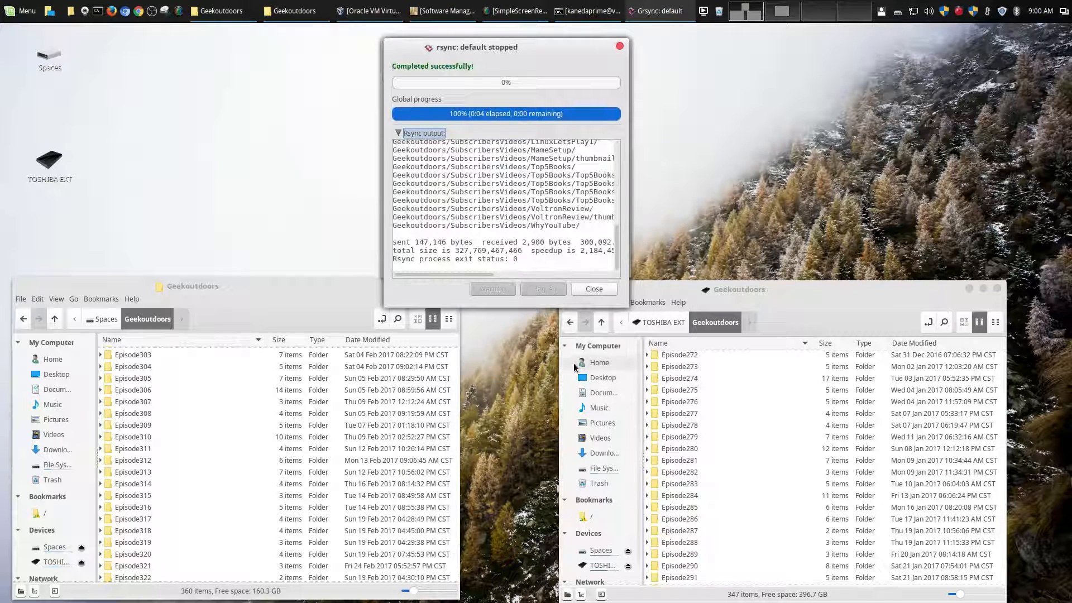
Review the simulation's rsync output against the episode folders on both drives, then close the simulation report.
{"action": "scroll", "coordinate": [555, 227], "scroll_direction": "up", "scroll_amount": 15}
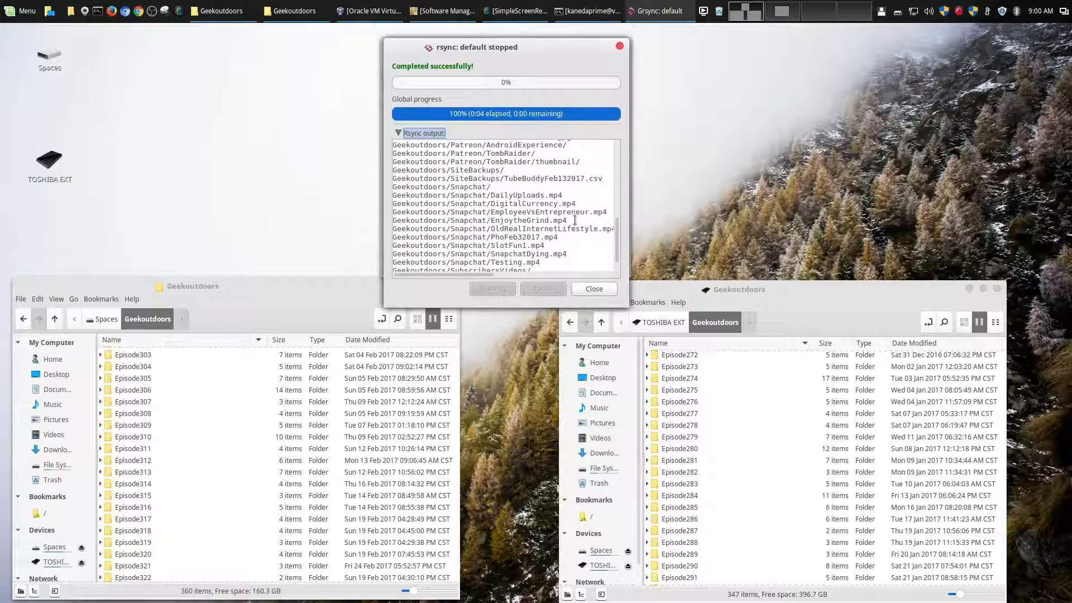
{"action": "scroll", "coordinate": [560, 206], "scroll_direction": "up", "scroll_amount": 10}
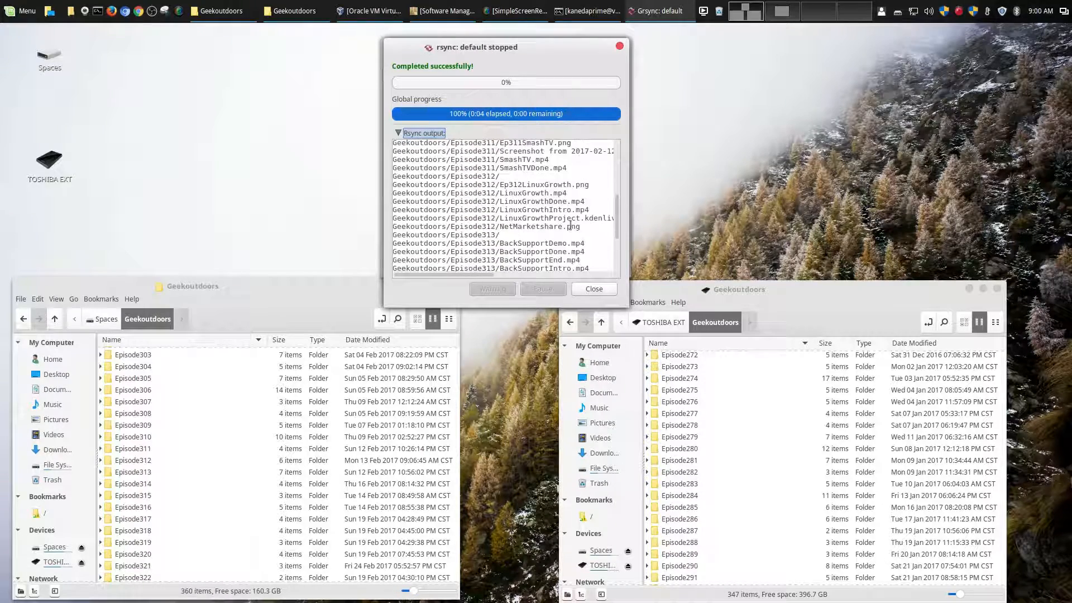
{"action": "left_click_drag", "start_coordinate": [615, 223], "coordinate": [611, 166]}
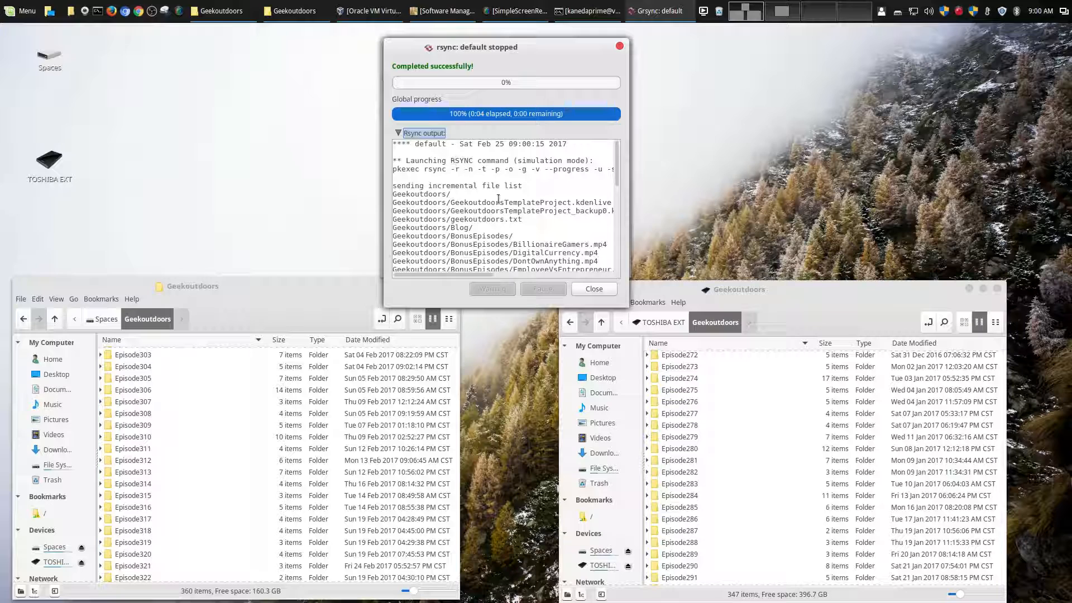
{"action": "left_click_drag", "start_coordinate": [618, 156], "coordinate": [612, 180]}
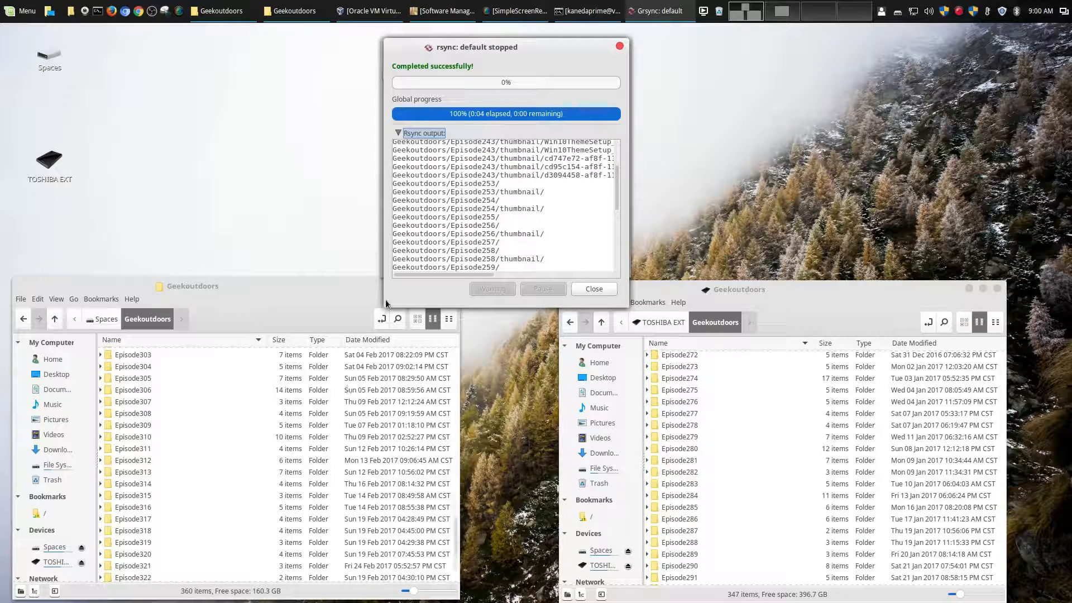
{"action": "left_click_drag", "start_coordinate": [618, 183], "coordinate": [614, 212]}
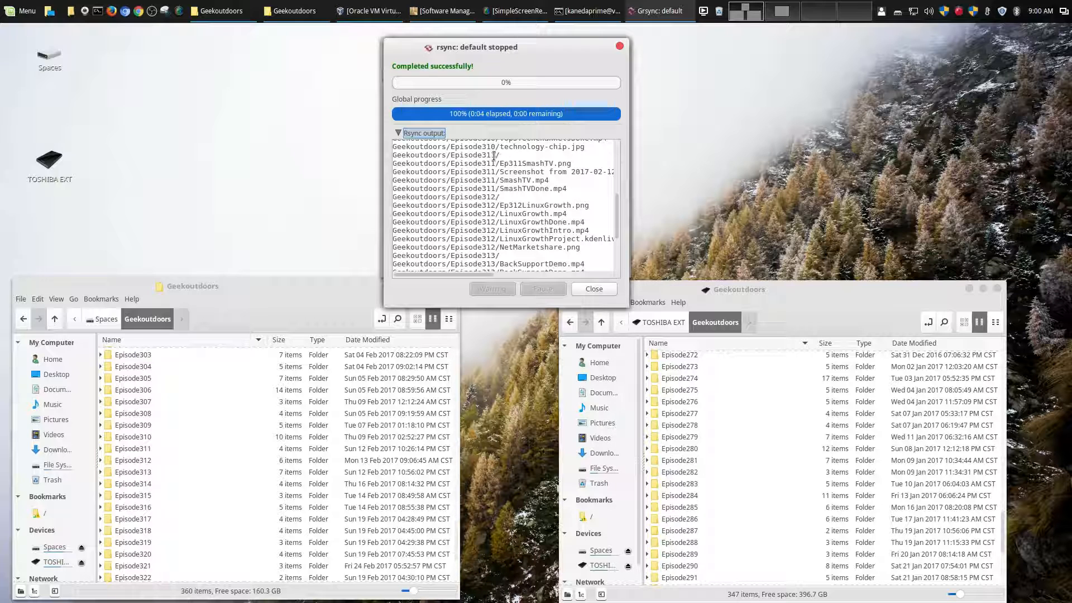
{"action": "scroll", "coordinate": [739, 514], "scroll_direction": "down", "scroll_amount": 8}
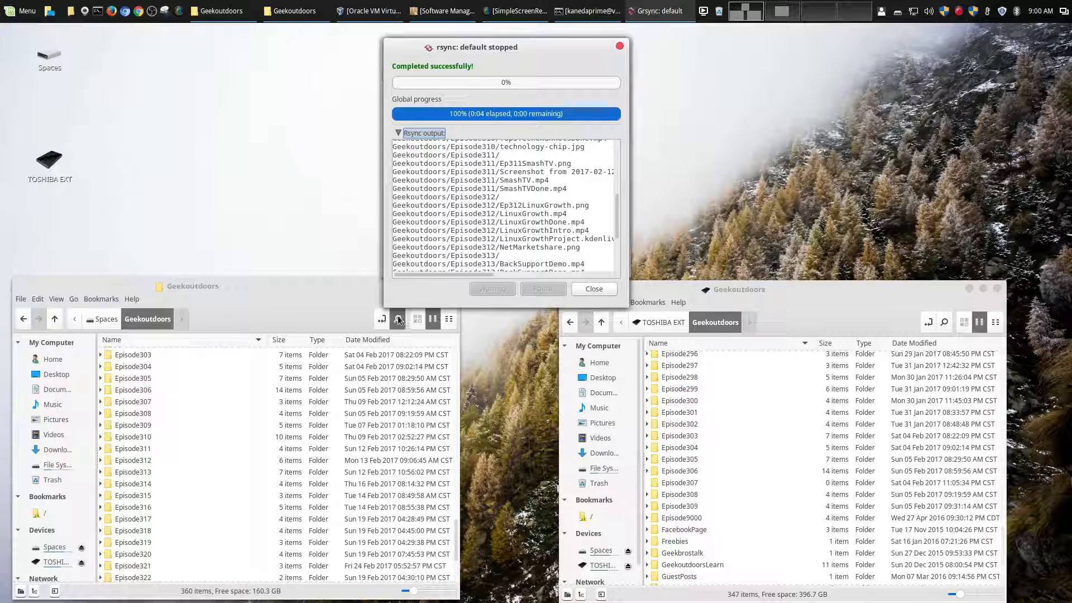
{"action": "scroll", "coordinate": [519, 191], "scroll_direction": "up", "scroll_amount": 3}
{"action": "scroll", "coordinate": [512, 169], "scroll_direction": "up", "scroll_amount": 3}
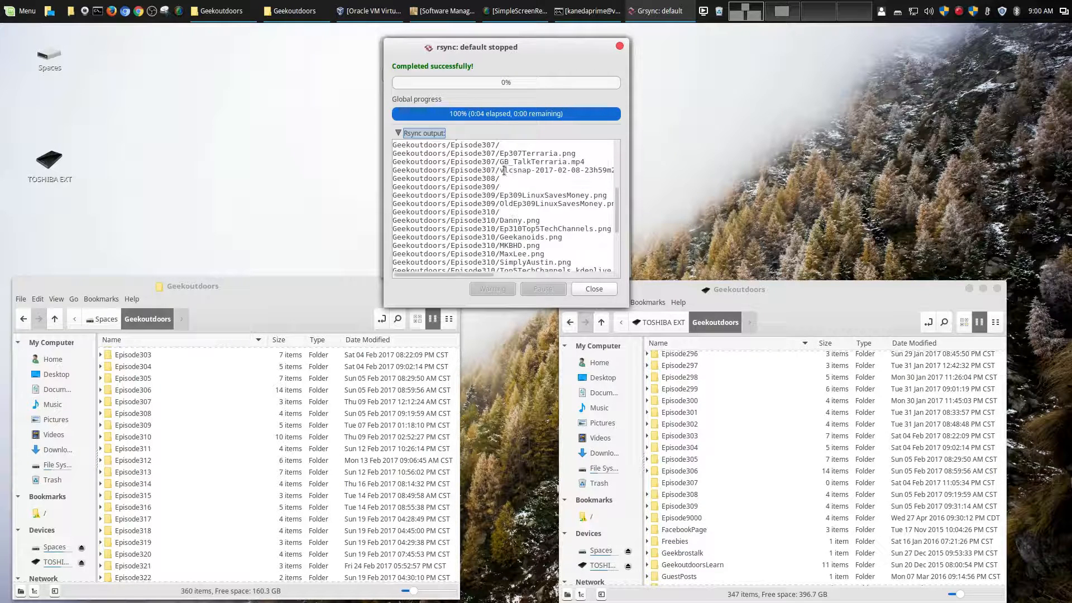
{"action": "scroll", "coordinate": [500, 188], "scroll_direction": "down", "scroll_amount": 8}
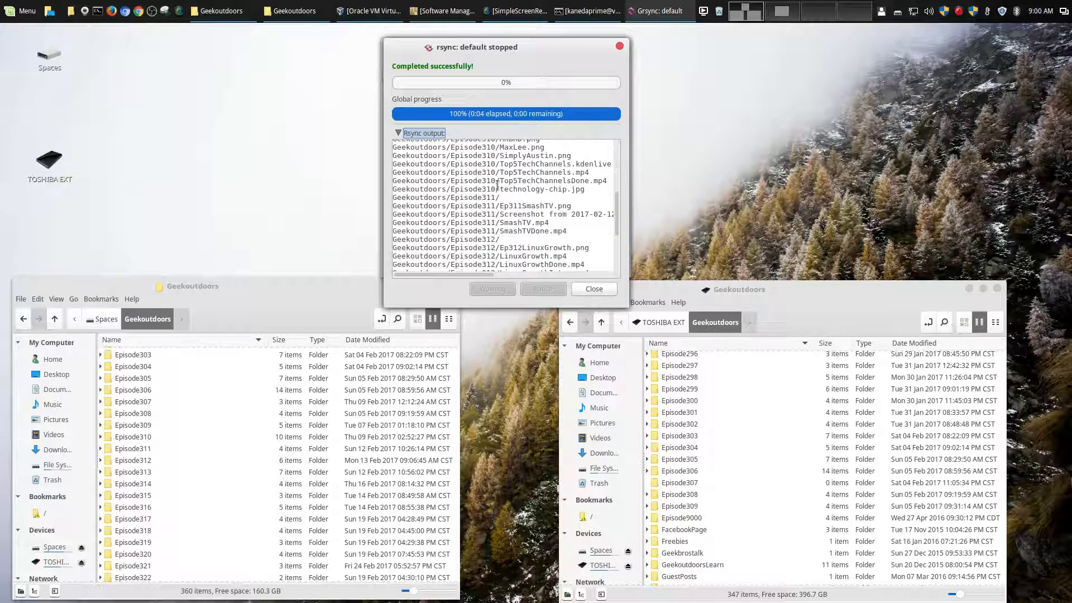
{"action": "scroll", "coordinate": [496, 183], "scroll_direction": "down", "scroll_amount": 4}
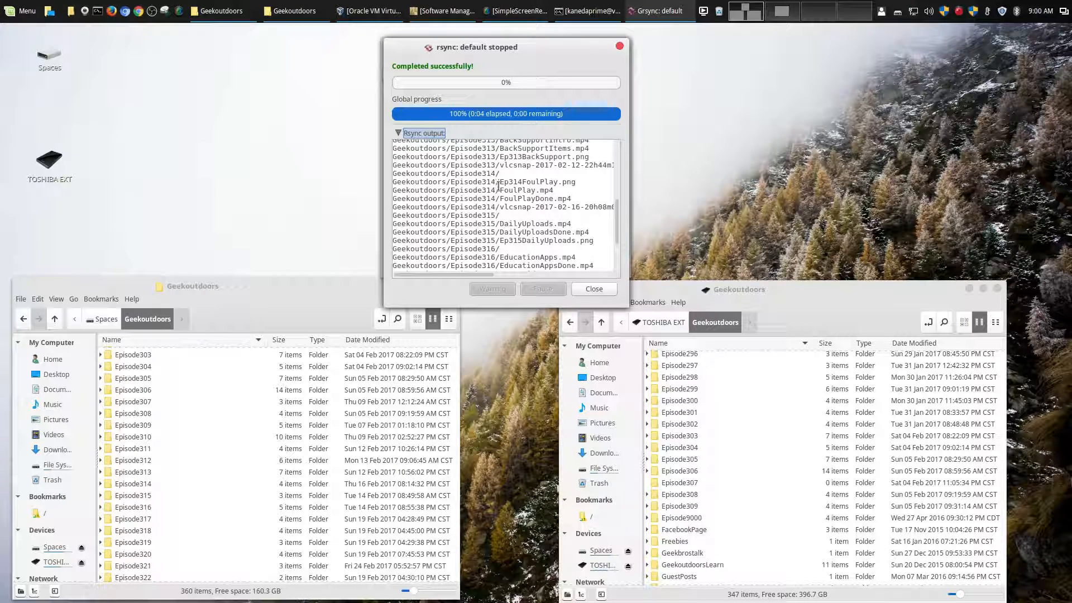
{"action": "left_click", "coordinate": [609, 289]}
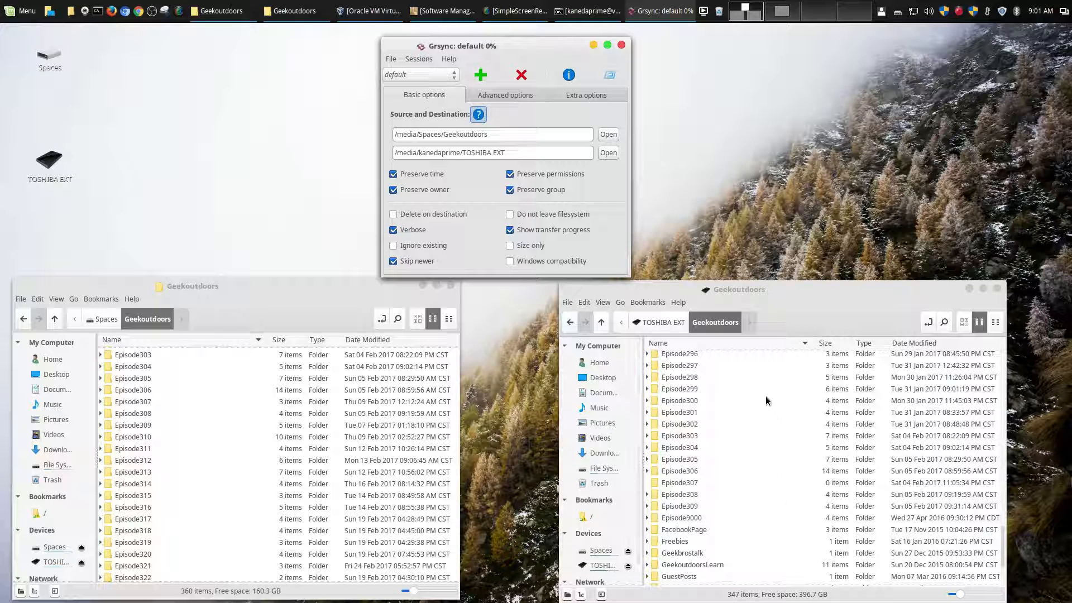
Run the default Grsync session for real, authenticate with the account password, expand the rsync output, and close the finished report.
{"action": "left_click", "coordinate": [606, 76]}
{"action": "type", "text": "•••••••"}
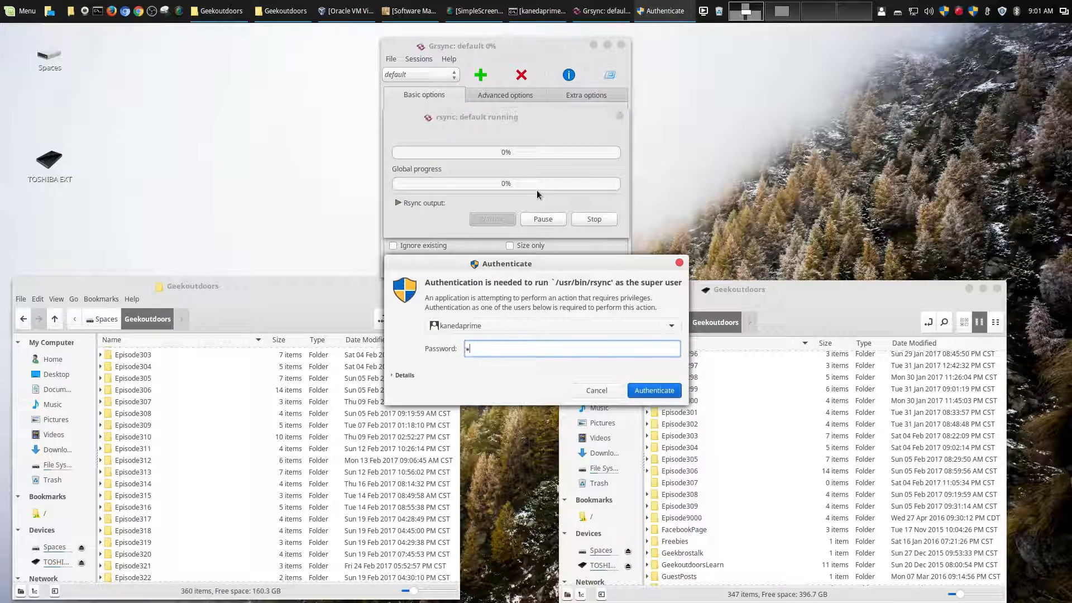
{"action": "type", "text": "•"}
{"action": "key", "text": "Return"}
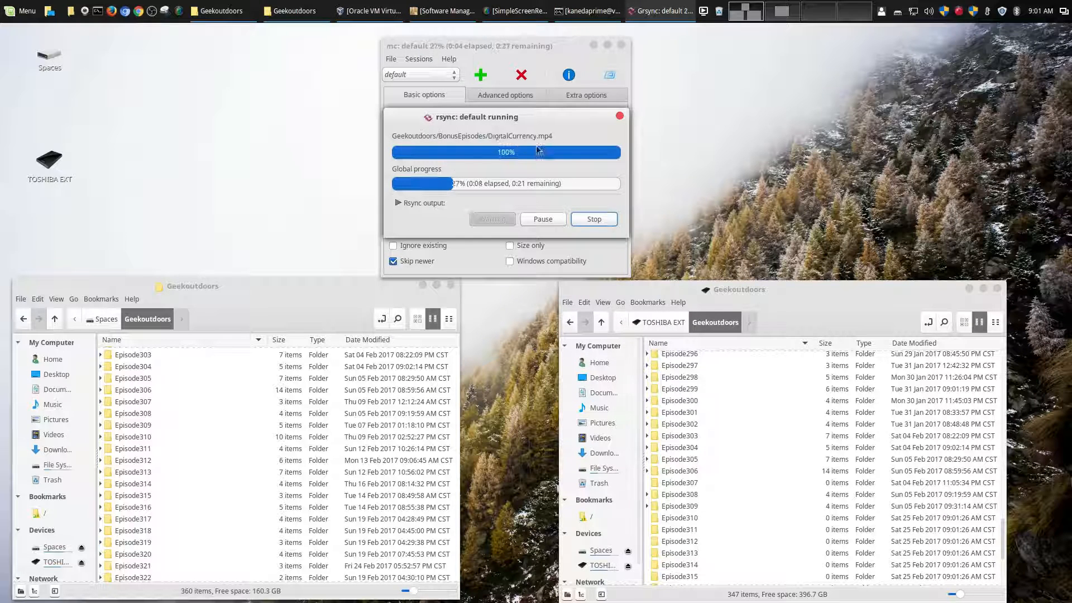
{"action": "left_click", "coordinate": [398, 204]}
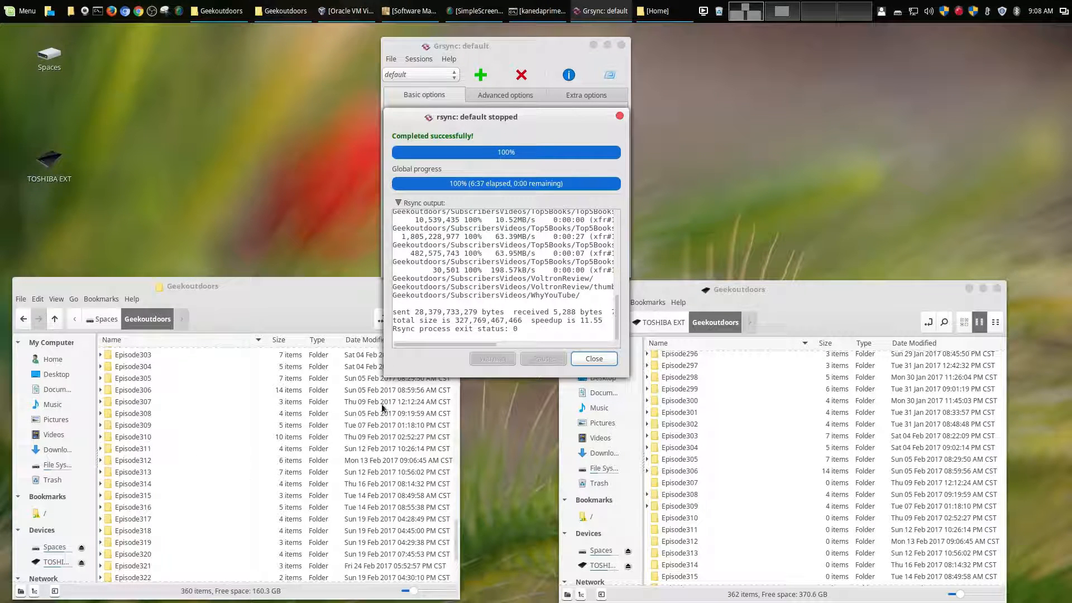
{"action": "left_click", "coordinate": [608, 362]}
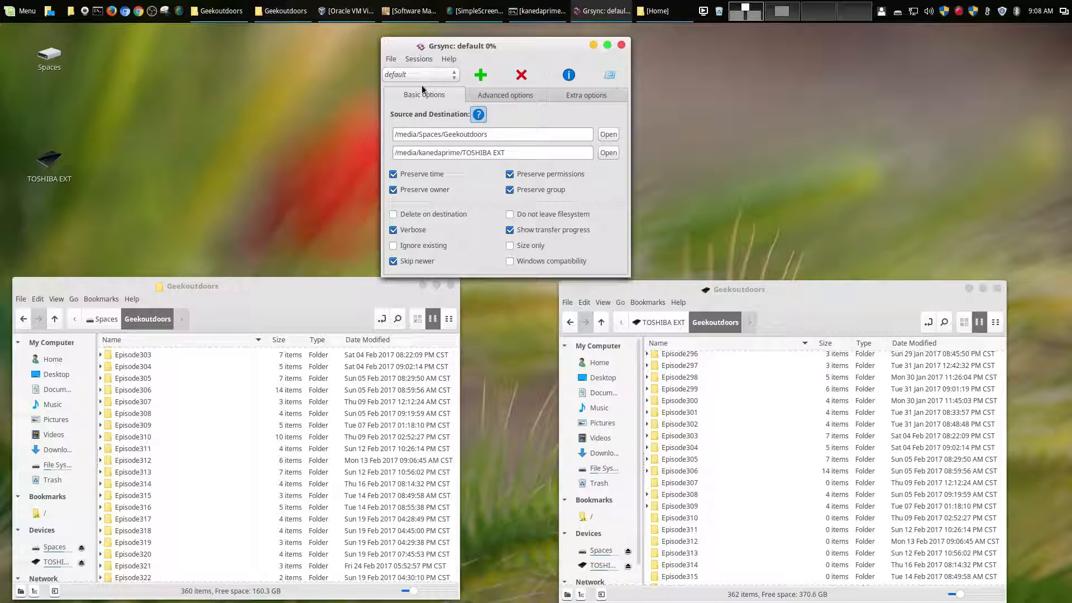
Minimize Grsync and reload the Geekoutdoors folder on TOSHIBA EXT.
{"action": "left_click", "coordinate": [590, 45]}
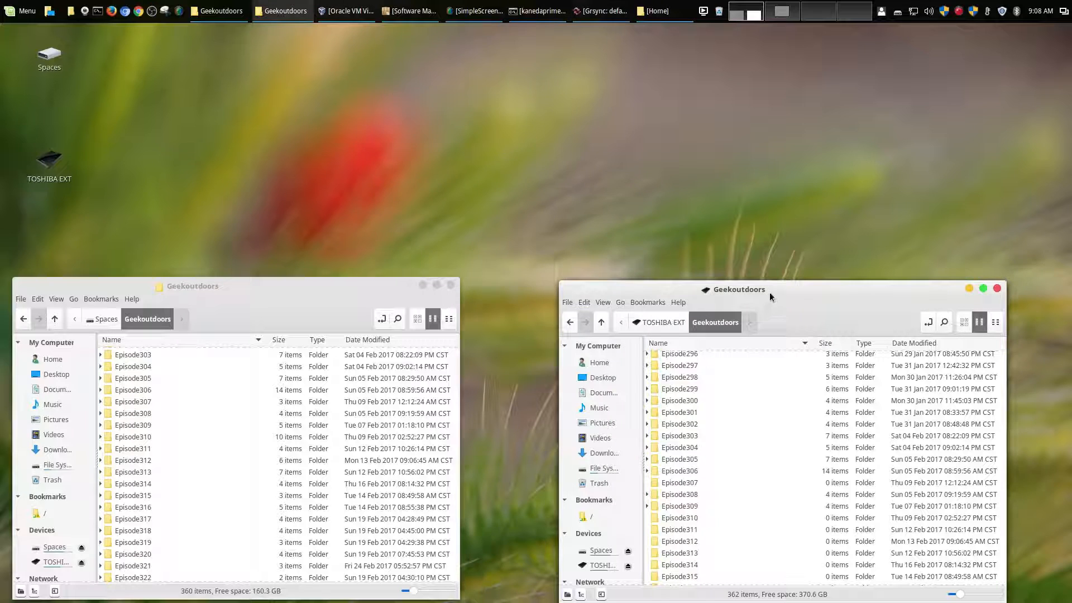
{"action": "left_click", "coordinate": [603, 302]}
{"action": "left_click", "coordinate": [617, 314]}
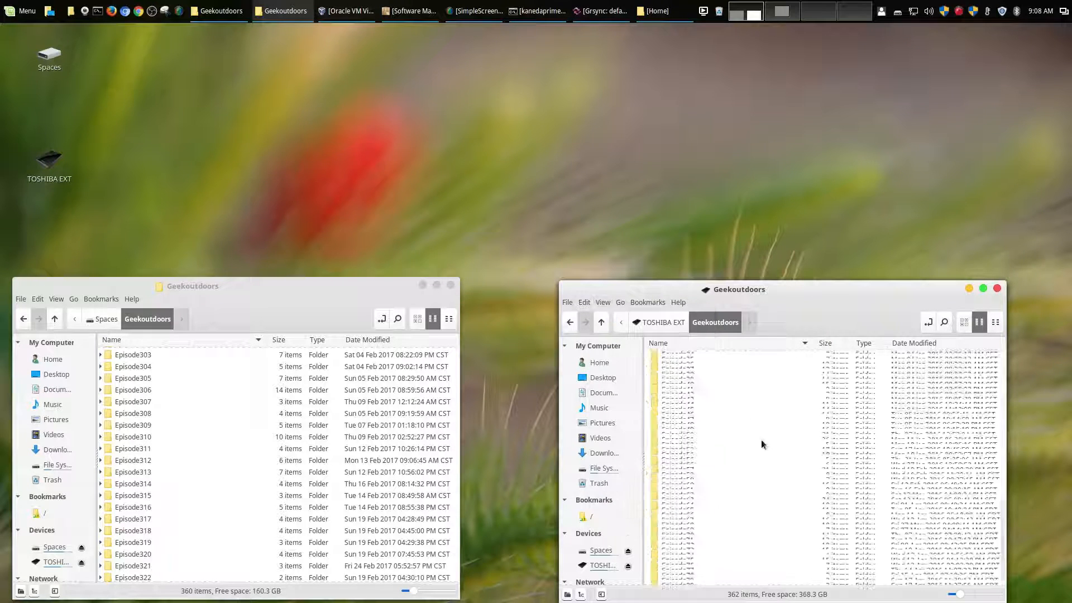
{"action": "scroll", "coordinate": [804, 439], "scroll_direction": "down", "scroll_amount": 2}
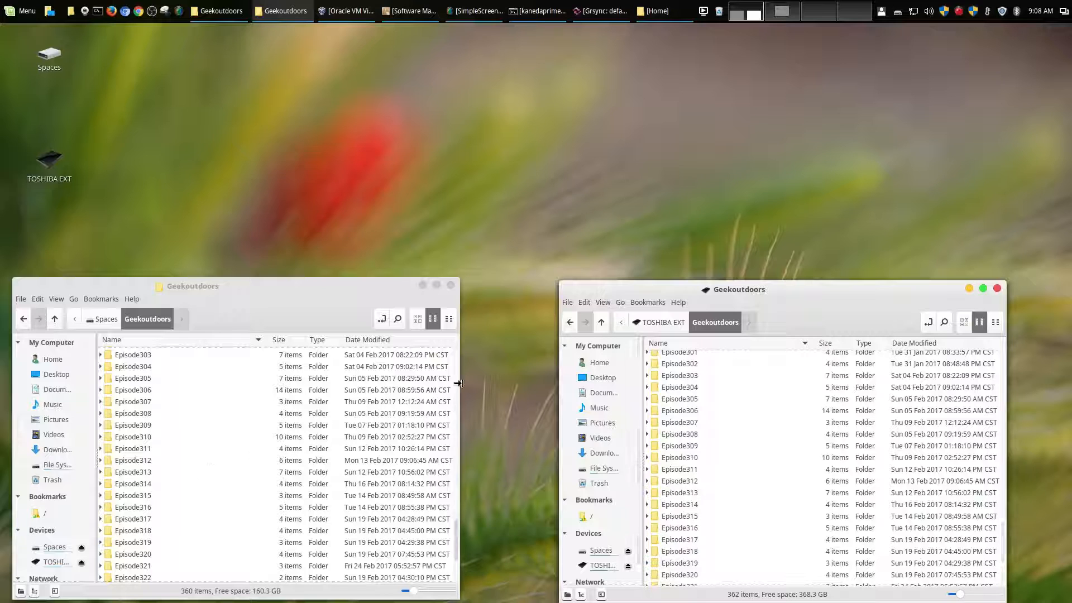
Compare the Episode310 contents and the surrounding folder lists between the Spaces and TOSHIBA EXT copies of Geekoutdoors.
{"action": "double_click", "coordinate": [140, 440]}
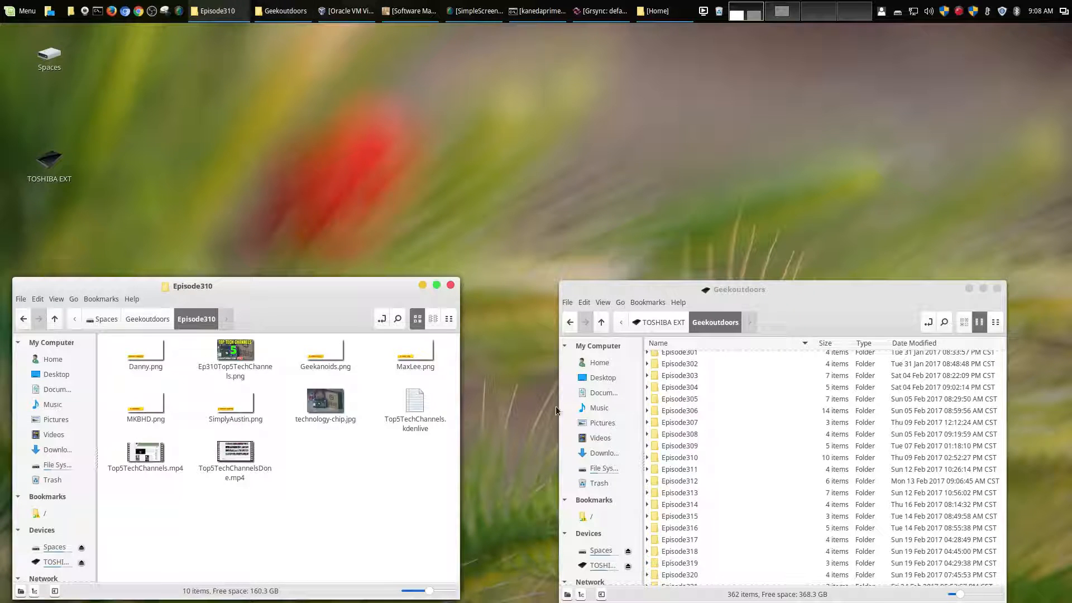
{"action": "double_click", "coordinate": [678, 457]}
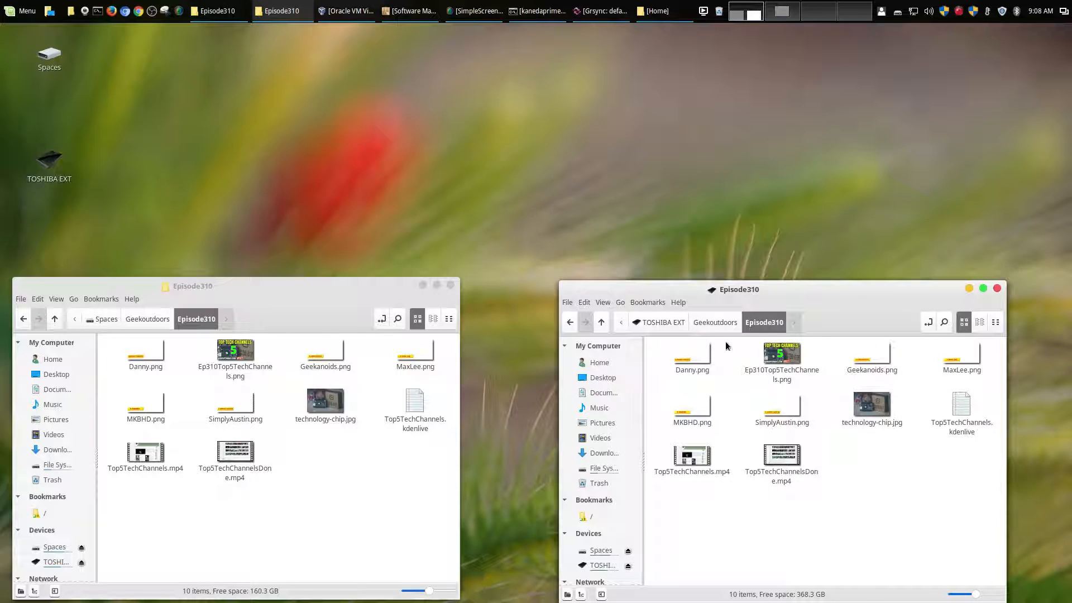
{"action": "left_click", "coordinate": [721, 324]}
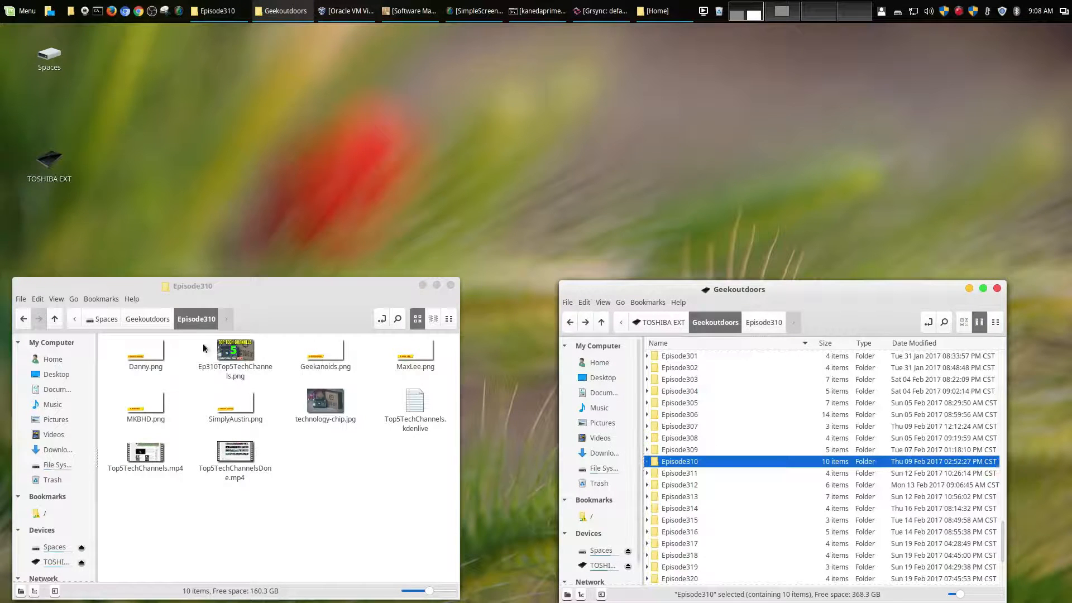
{"action": "left_click", "coordinate": [149, 323]}
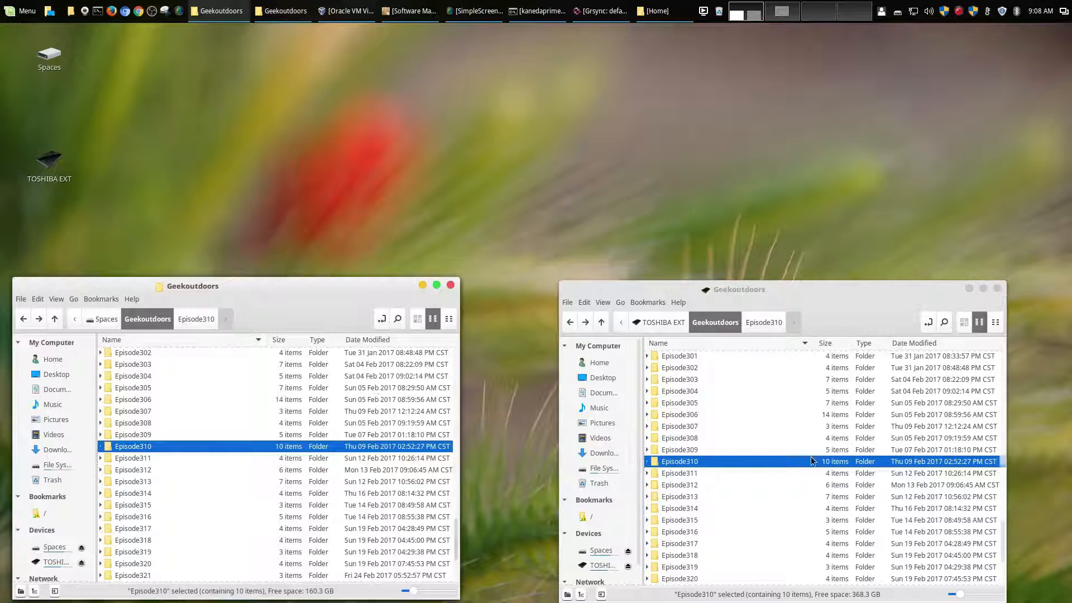
{"action": "scroll", "coordinate": [265, 452], "scroll_direction": "down", "scroll_amount": 7}
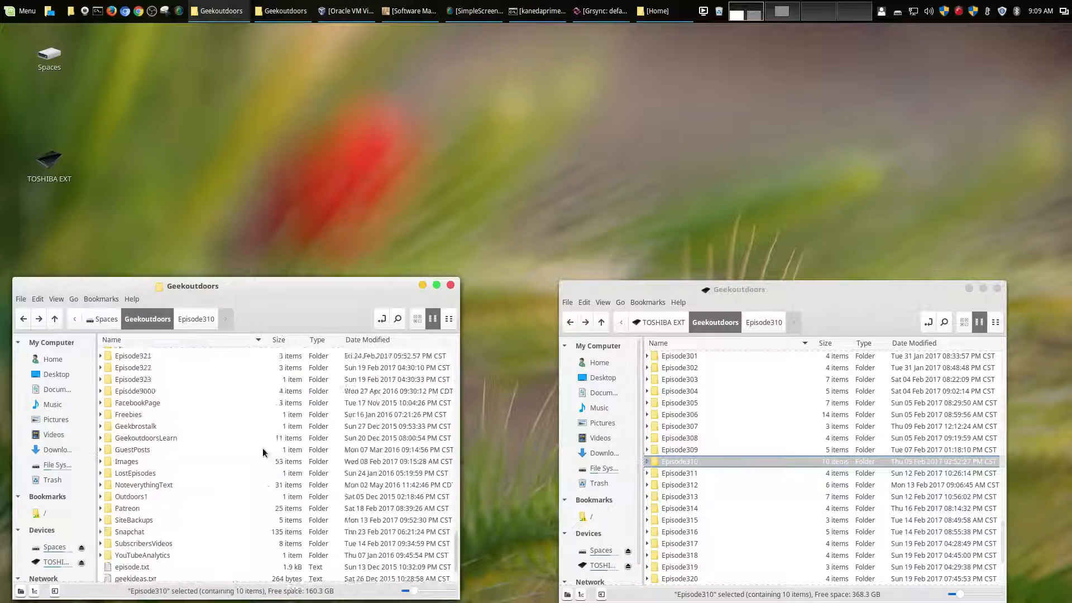
{"action": "scroll", "coordinate": [265, 452], "scroll_direction": "up", "scroll_amount": 4}
{"action": "scroll", "coordinate": [777, 449], "scroll_direction": "down", "scroll_amount": 3}
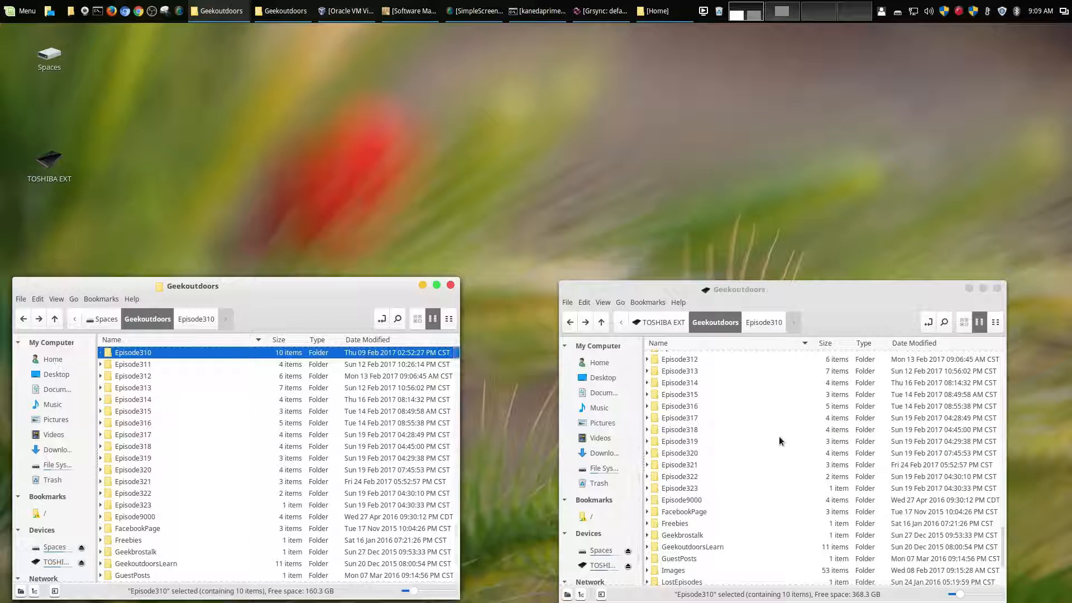
{"action": "scroll", "coordinate": [702, 430], "scroll_direction": "up", "scroll_amount": 5}
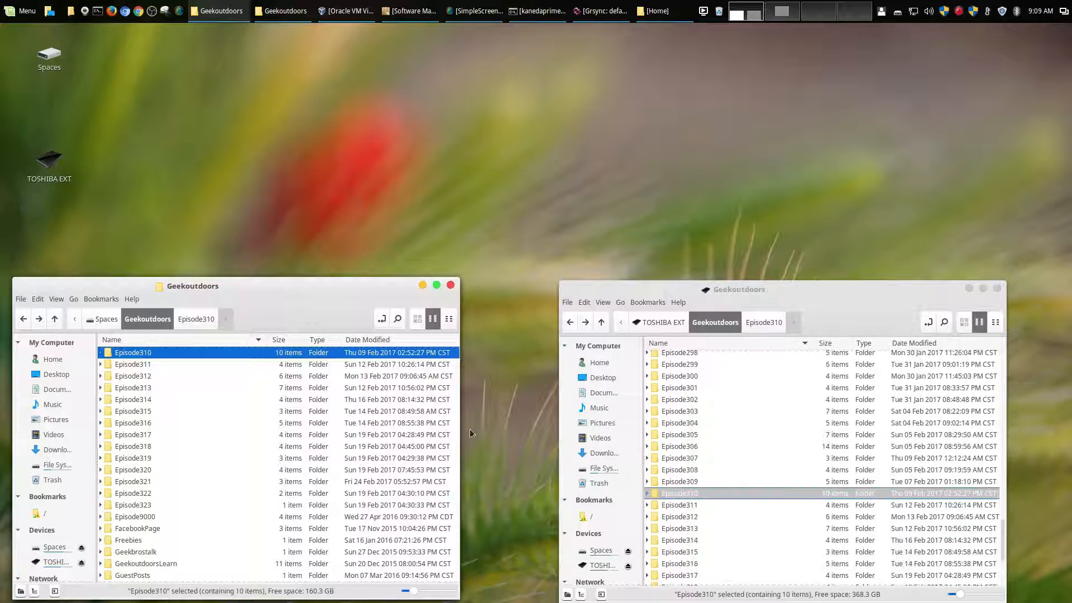
{"action": "scroll", "coordinate": [230, 427], "scroll_direction": "up", "scroll_amount": 5}
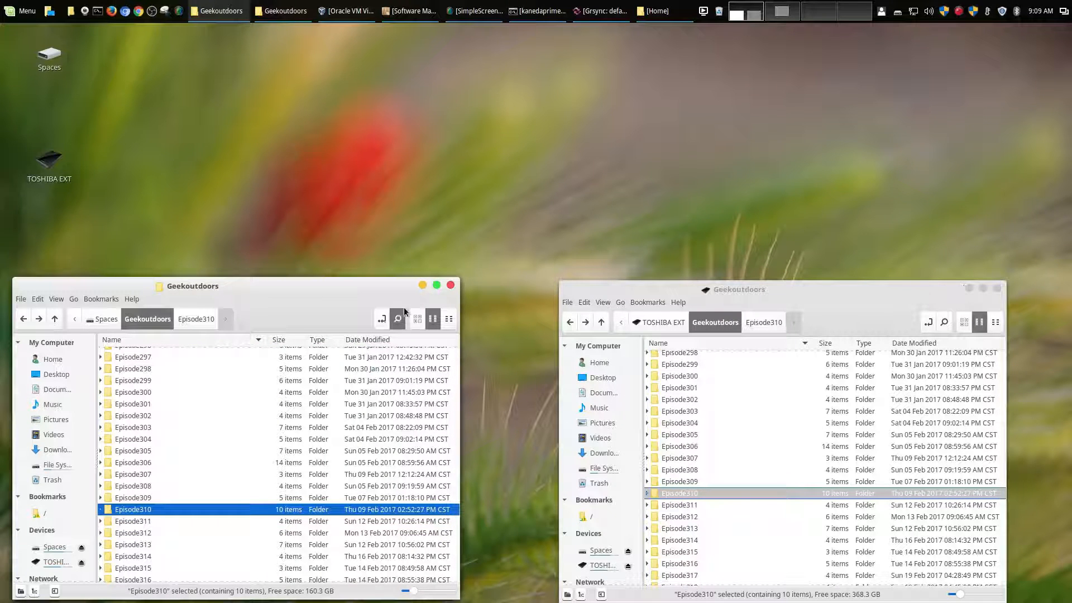
Minimize both Geekoutdoors file windows and restore the Grsync window onto the empty desktop.
{"action": "left_click", "coordinate": [423, 285]}
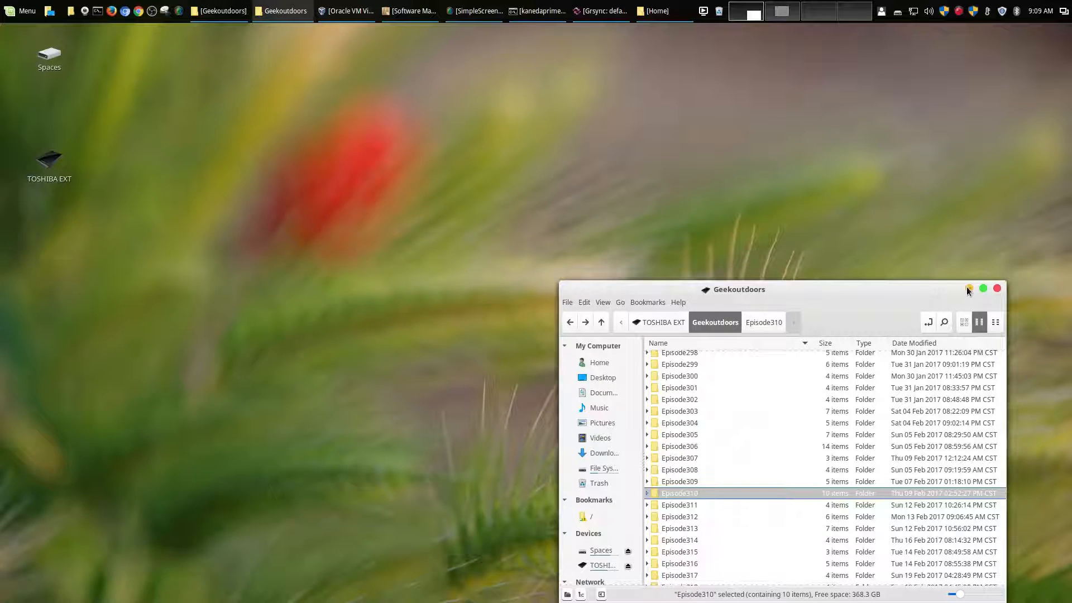
{"action": "left_click", "coordinate": [968, 288]}
{"action": "left_click", "coordinate": [597, 15]}
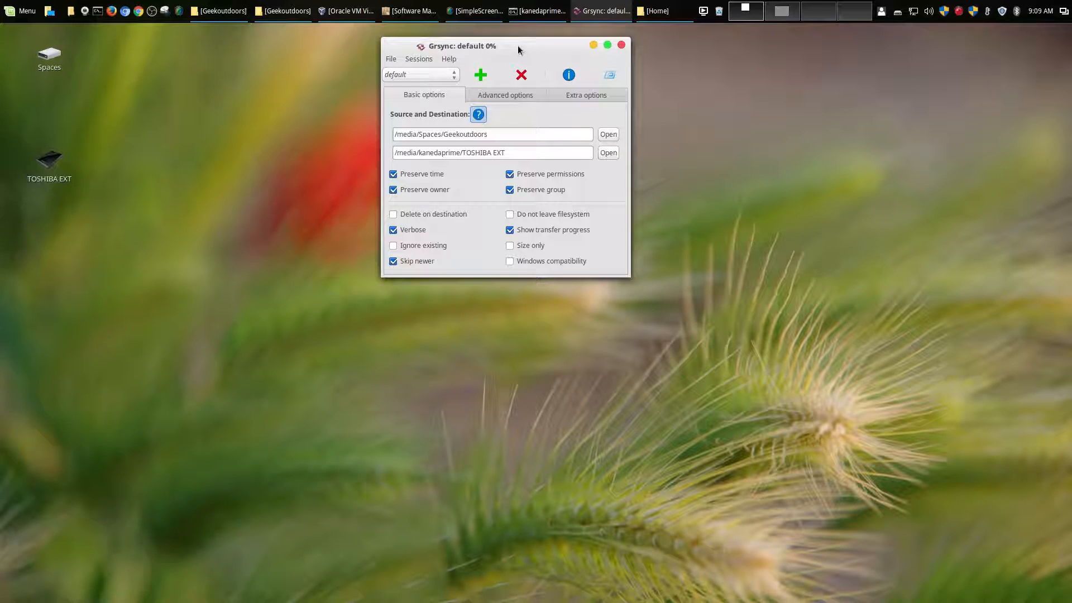
{"action": "left_click_drag", "start_coordinate": [518, 50], "coordinate": [912, 64]}
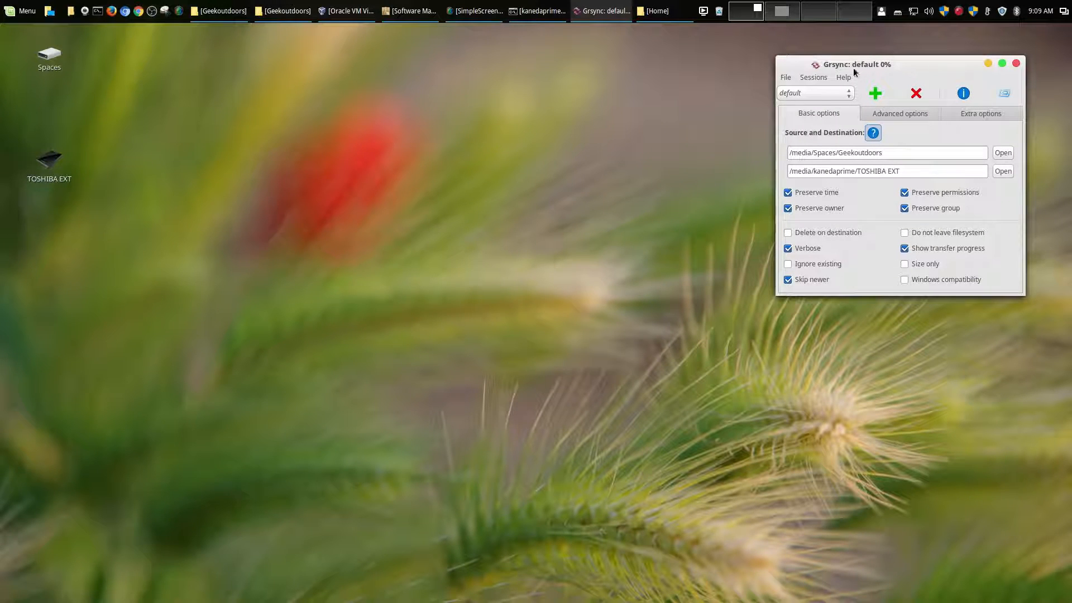
Locate the Backup Tool among the Administration applications without launching it, and minimize Grsync.
{"action": "left_click", "coordinate": [19, 10]}
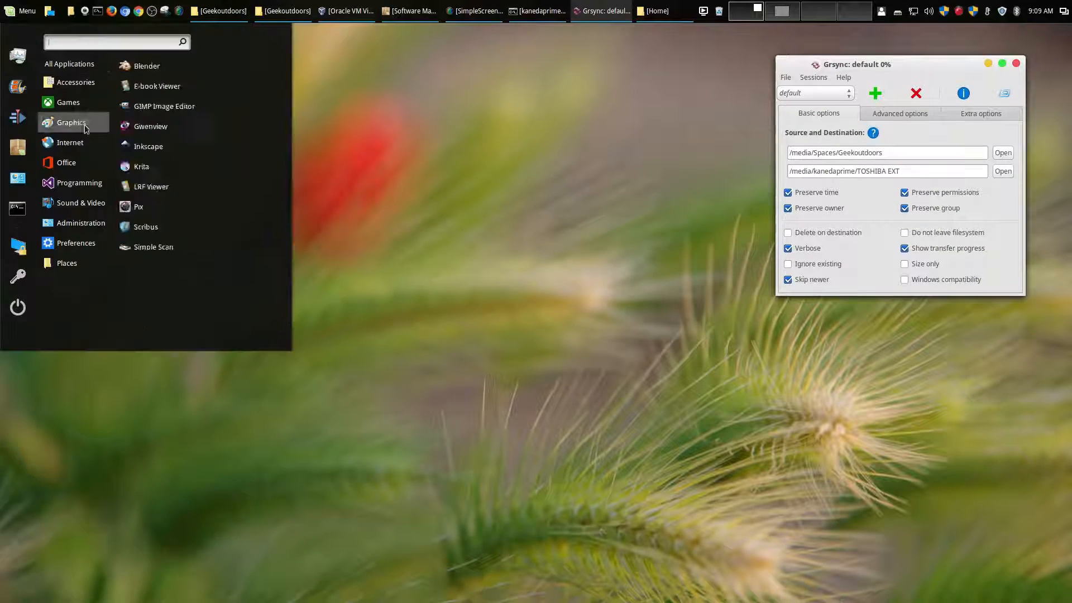
{"action": "mouse_move", "coordinate": [79, 204]}
{"action": "mouse_move", "coordinate": [78, 223]}
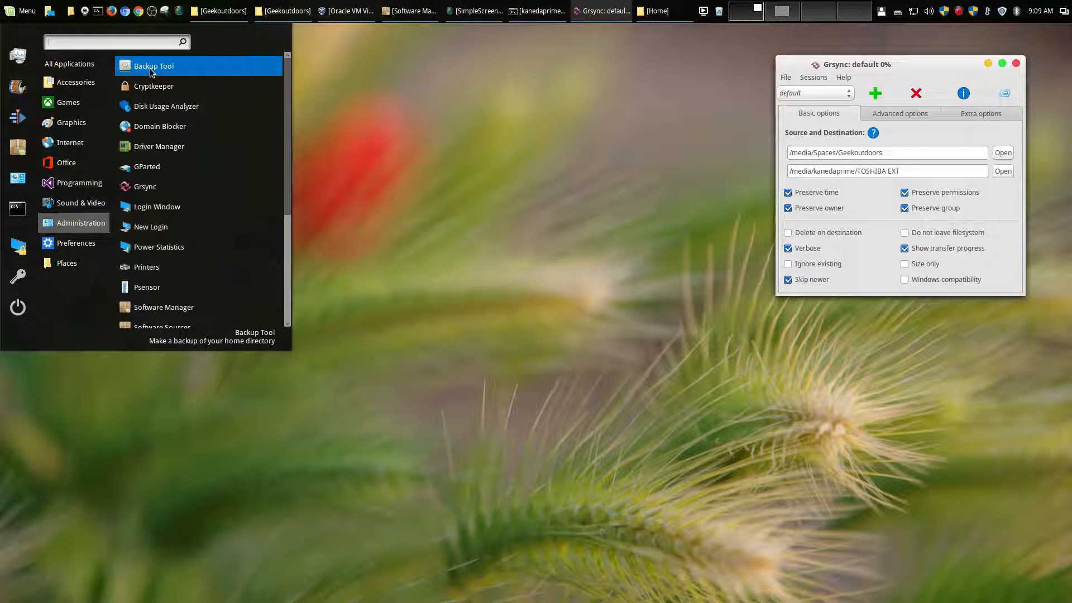
{"action": "left_click", "coordinate": [435, 181]}
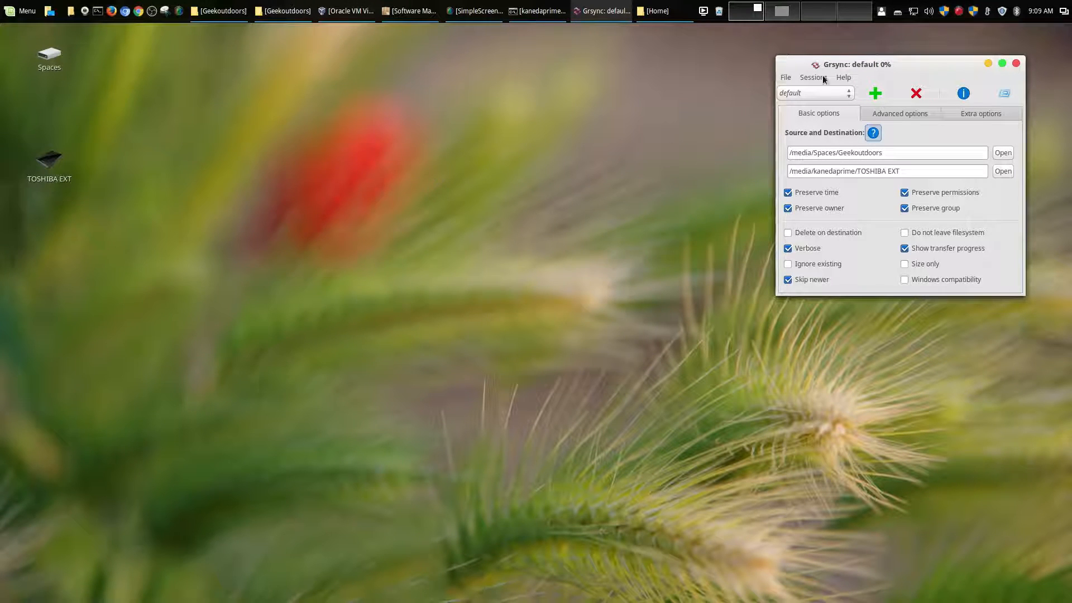
{"action": "left_click_drag", "start_coordinate": [916, 64], "coordinate": [445, 69]}
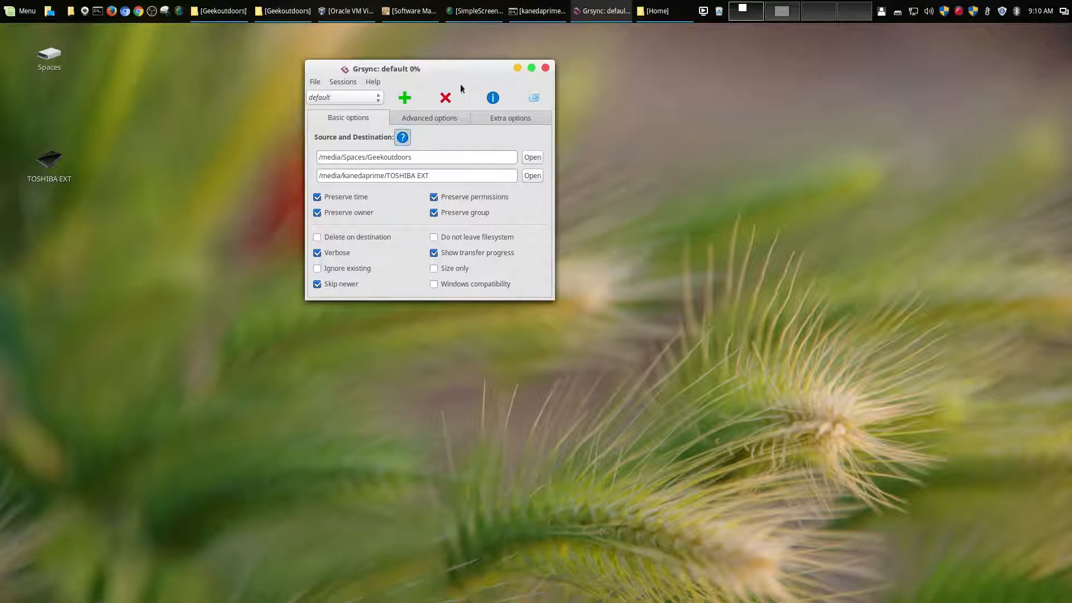
{"action": "left_click", "coordinate": [519, 68]}
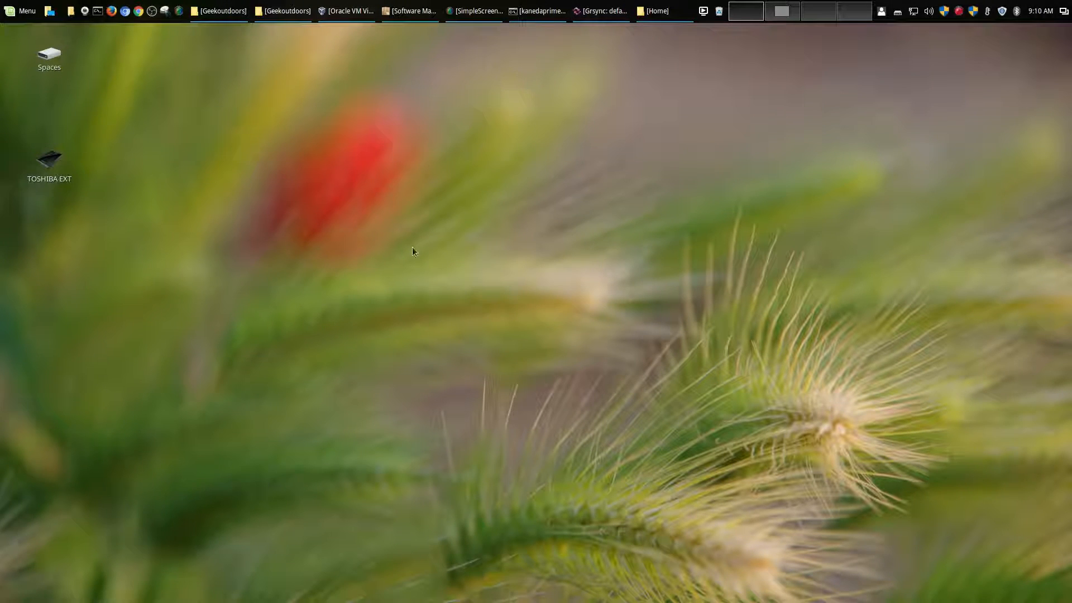